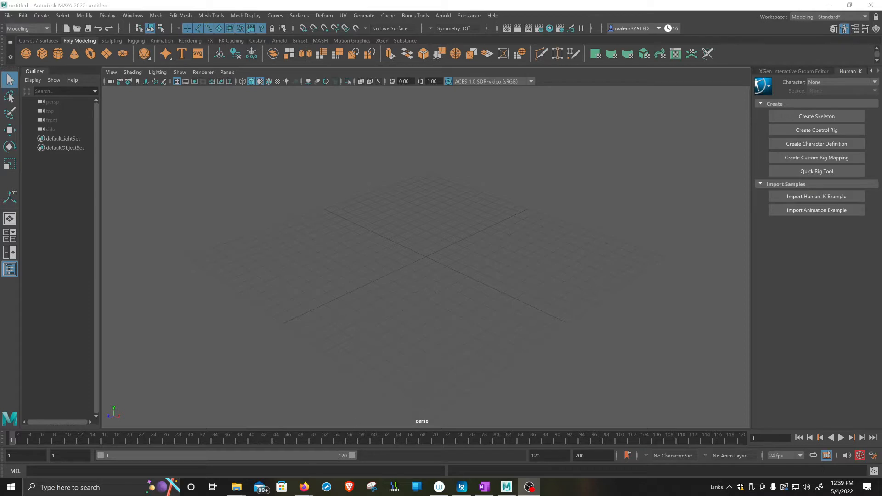
Step: Switch to Firefox and search the ART-1630-501-Su22 course files for "basemesh"
mouse_move(302, 490)
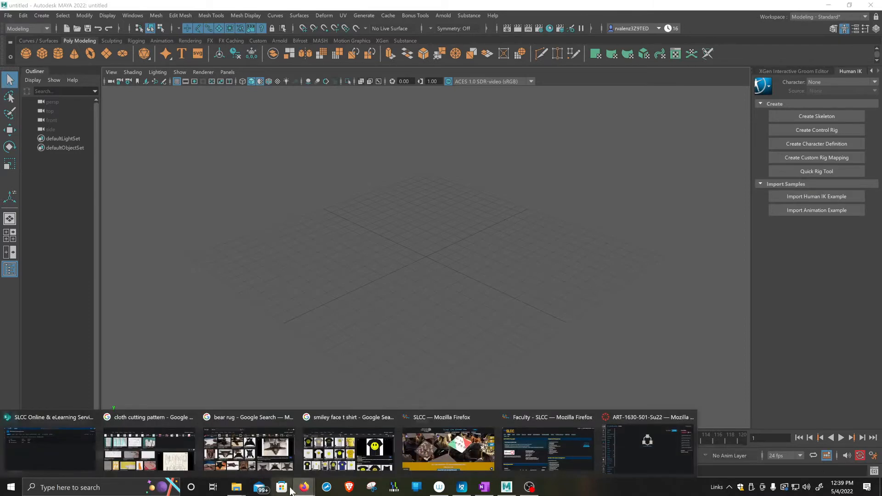
left_click(624, 456)
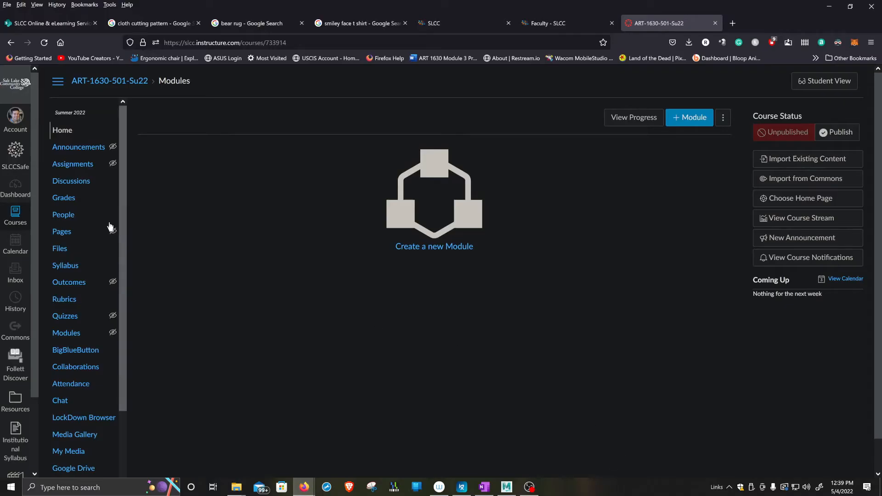
left_click(57, 251)
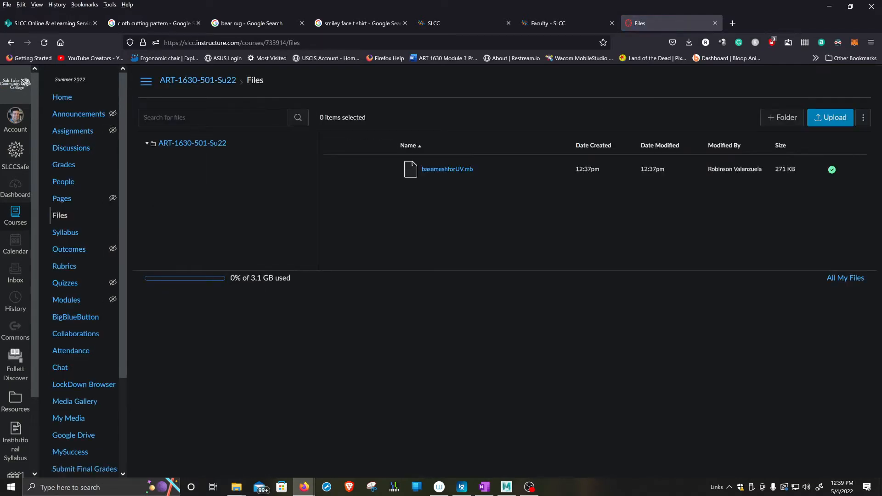
type("basemesh")
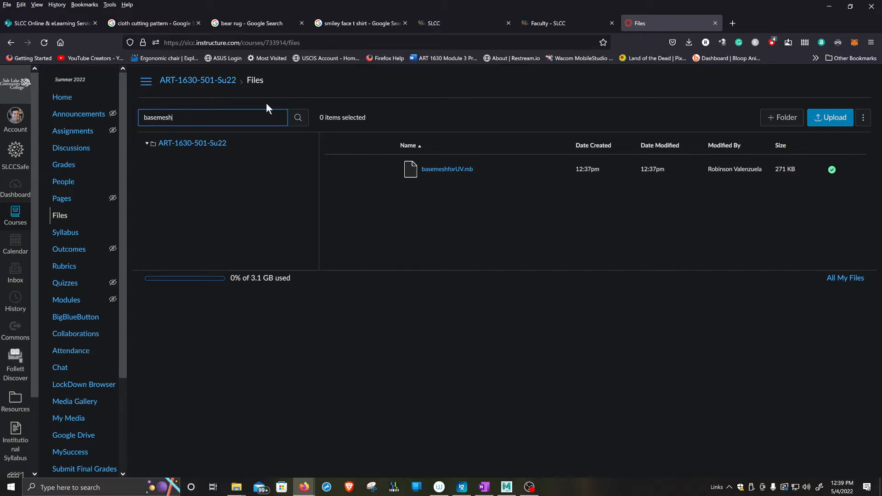
left_click(296, 116)
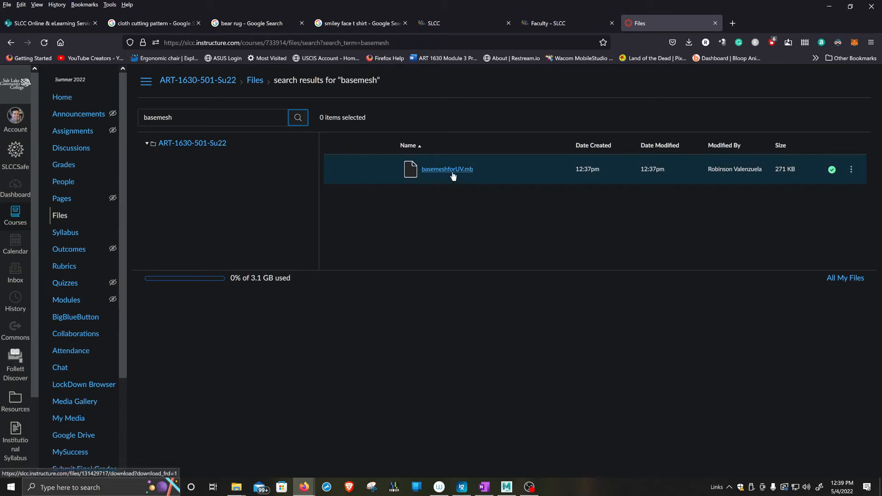
Step: Download basemeshforUV.mb from the course files and save it to the Desktop
left_click(850, 169)
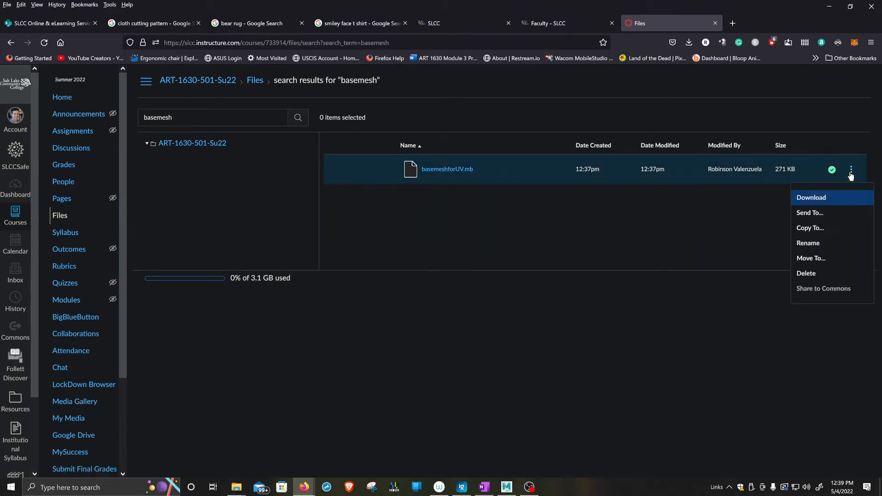
left_click(839, 202)
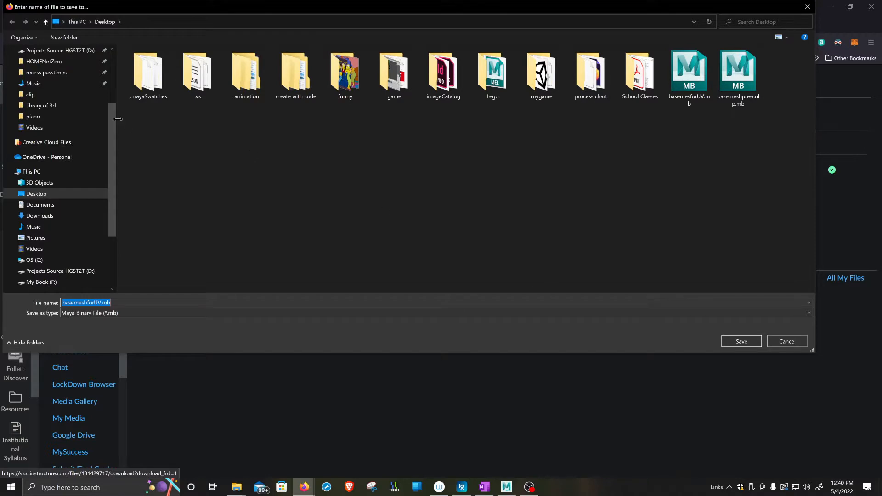
scroll(76, 103, "up", 2)
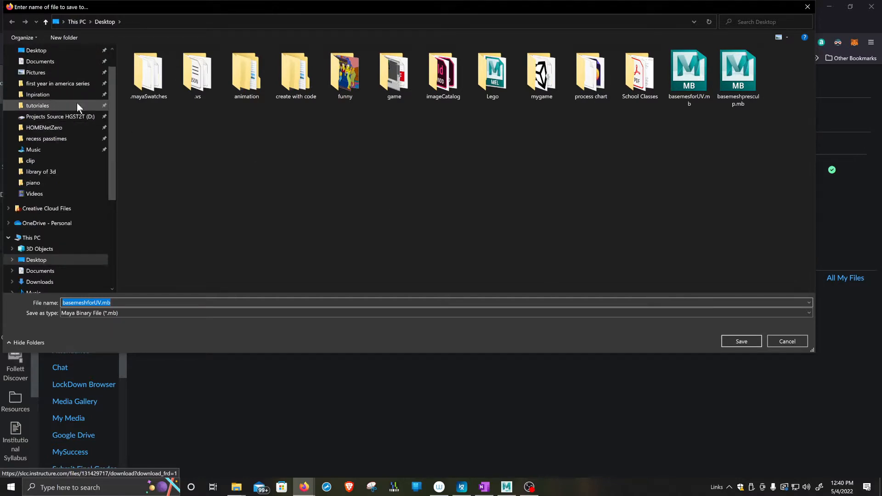
left_click(71, 48)
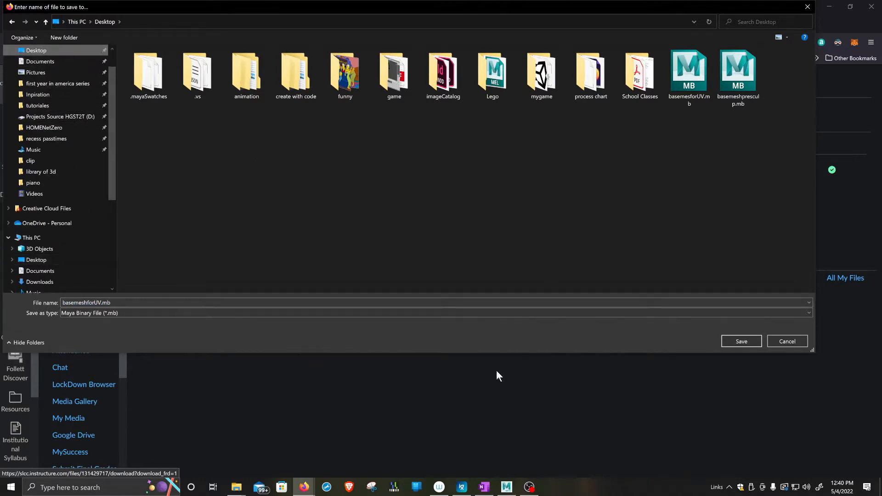
left_click(750, 337)
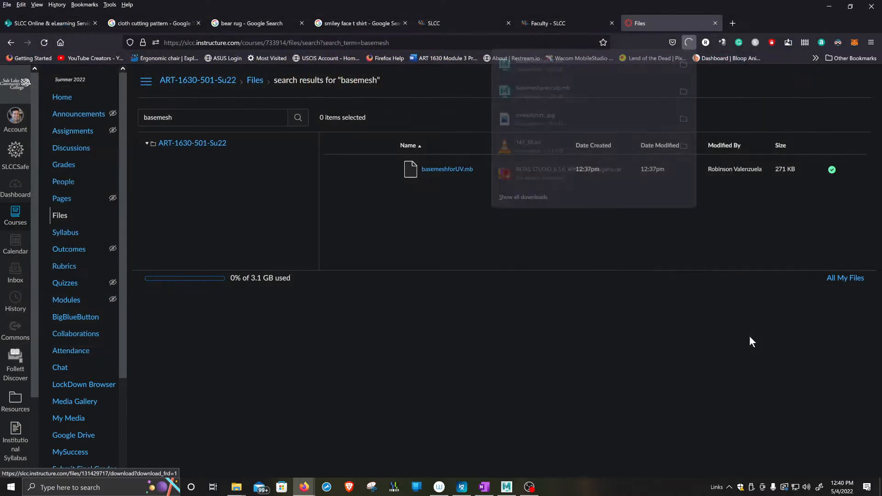
Step: Switch to Maya and open the scene basemesforUV.mb from the Desktop
left_click(507, 487)
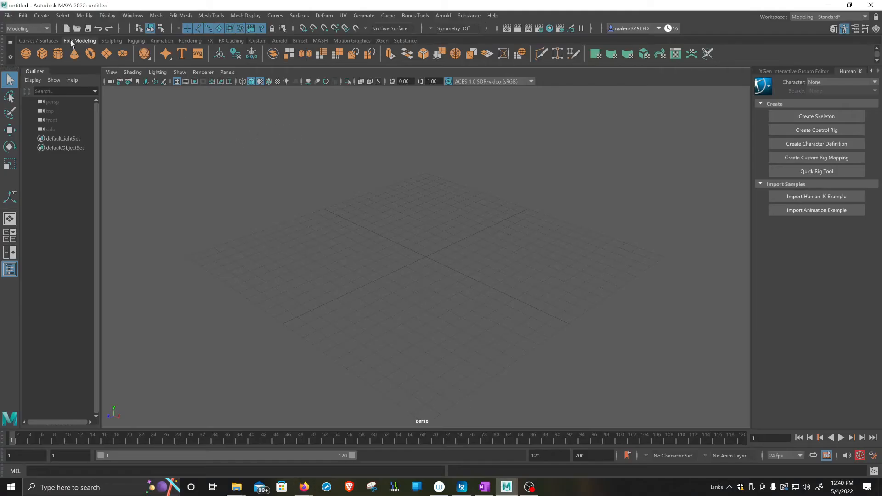
left_click(8, 15)
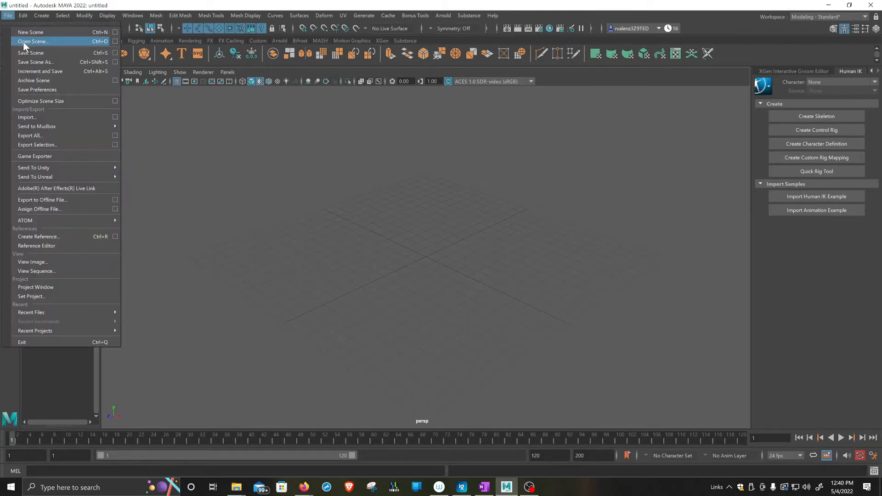
left_click(23, 40)
left_click(356, 186)
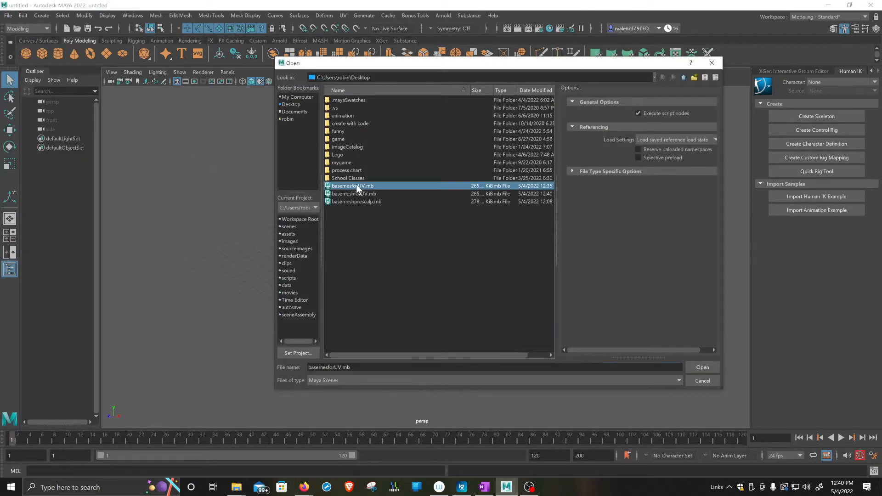
left_click(700, 369)
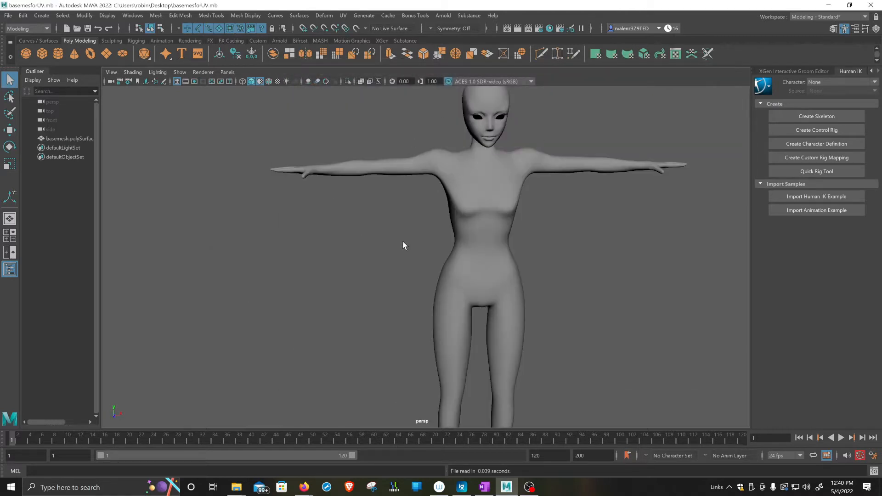
Step: Select the character's body mesh and switch the workspace to UV Editing
scroll(403, 246, "down", 5)
left_click_drag(417, 243, 416, 262, "alt")
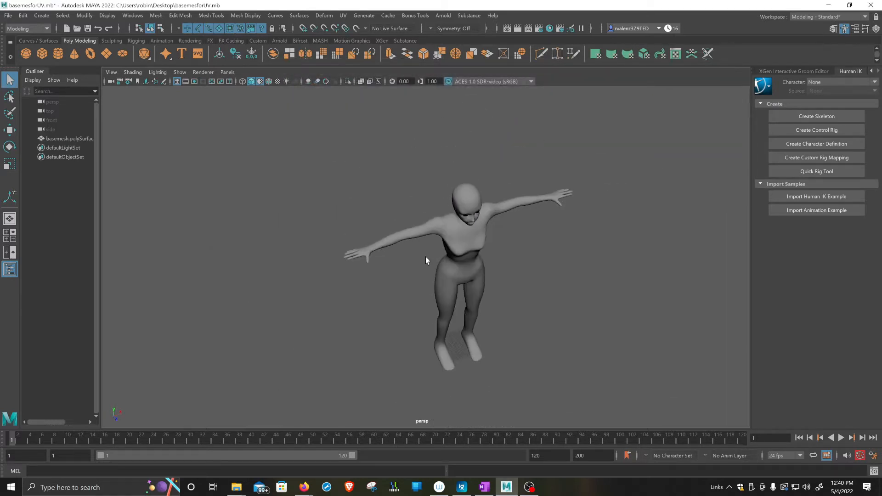
left_click(432, 260)
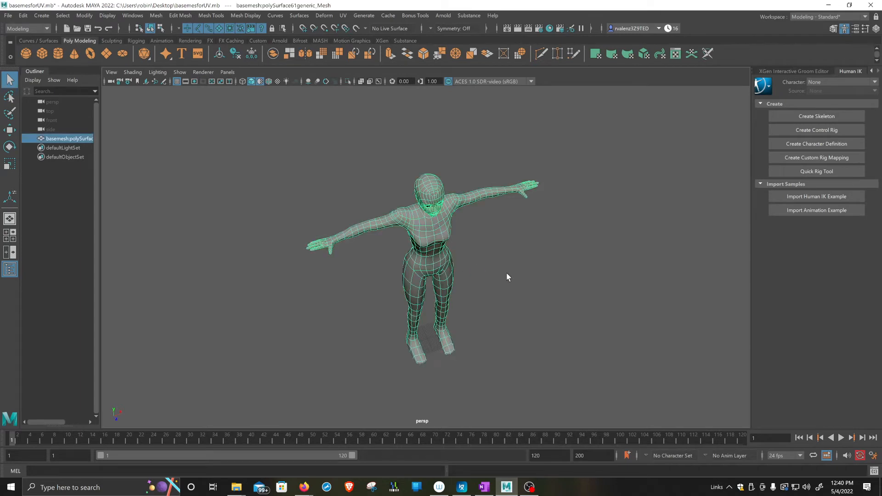
left_click_drag(507, 277, 404, 232, "alt")
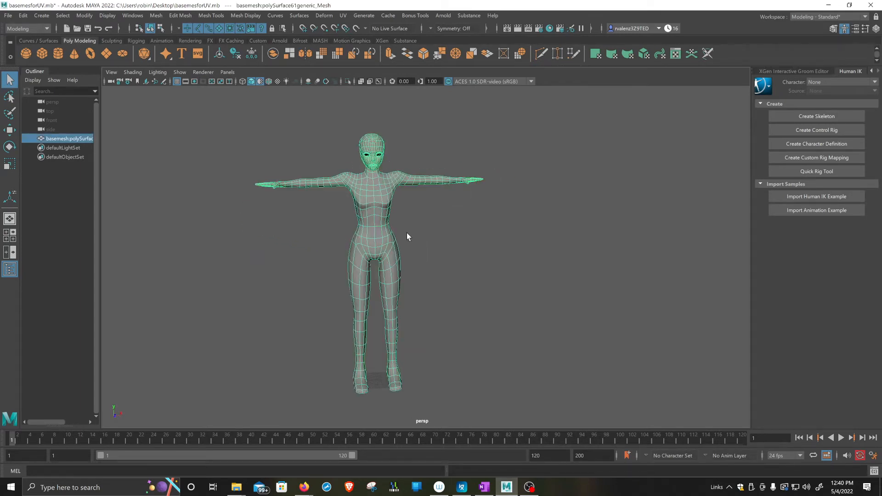
middle_click_drag(407, 237, 354, 205, "alt")
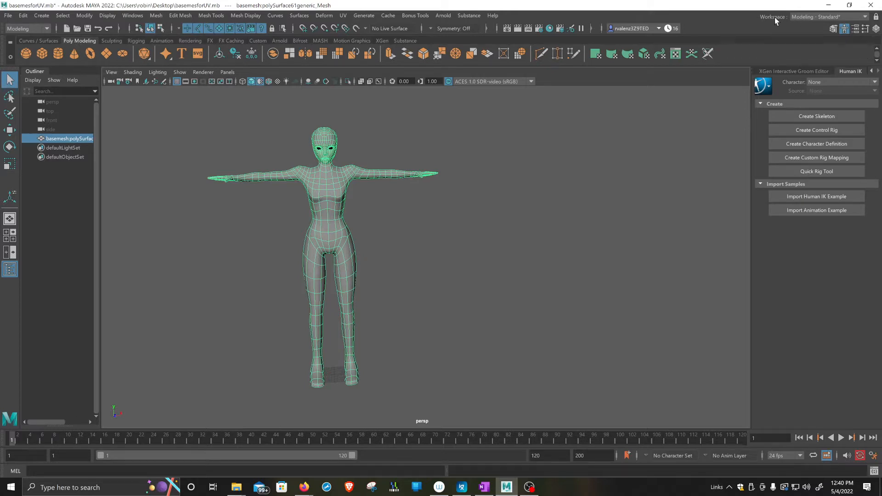
left_click(827, 20)
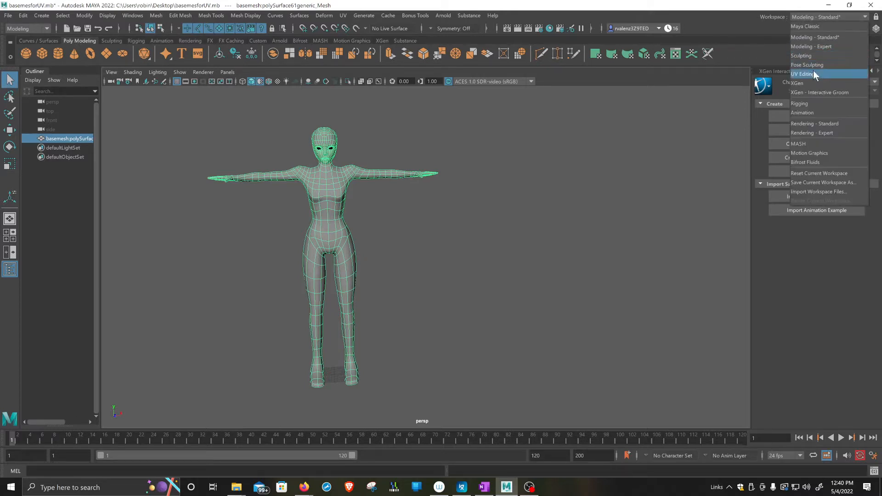
left_click(815, 72)
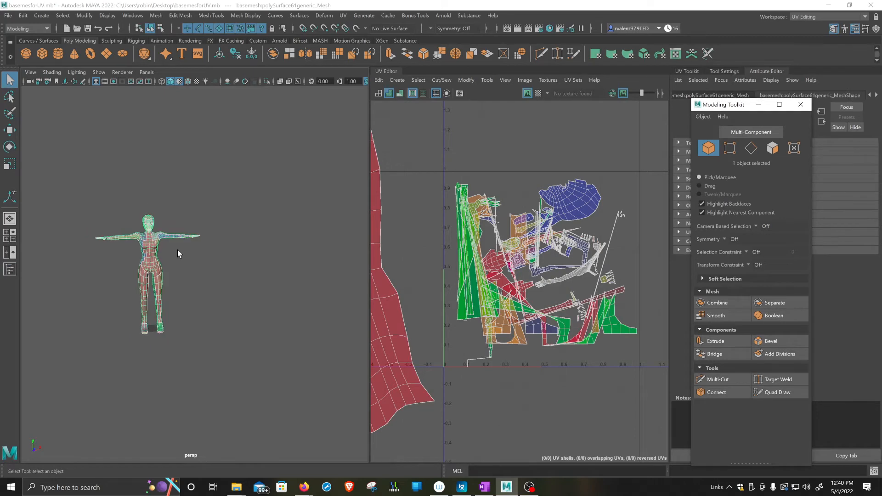
Step: Examine the body mesh's existing UV shells on the model and in the UV Editor layout
scroll(178, 250, "up", 3)
middle_click_drag(176, 246, 249, 231, "alt")
scroll(425, 246, "down", 5)
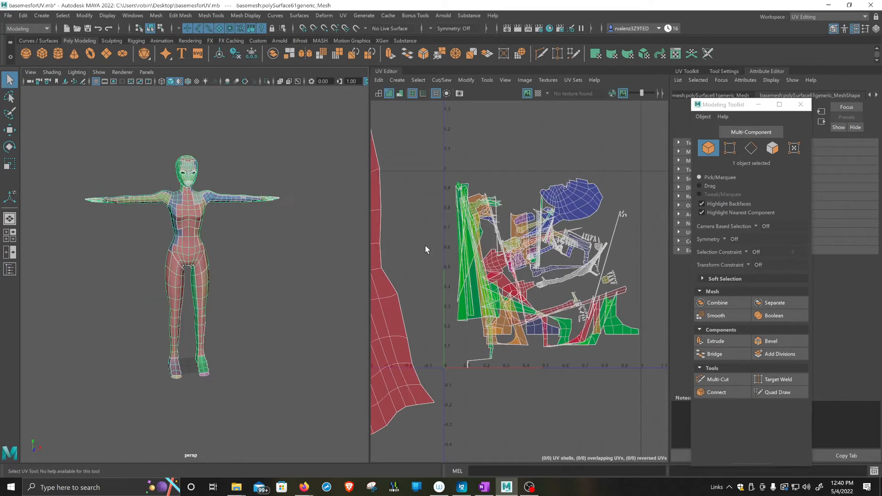
scroll(425, 245, "down", 3)
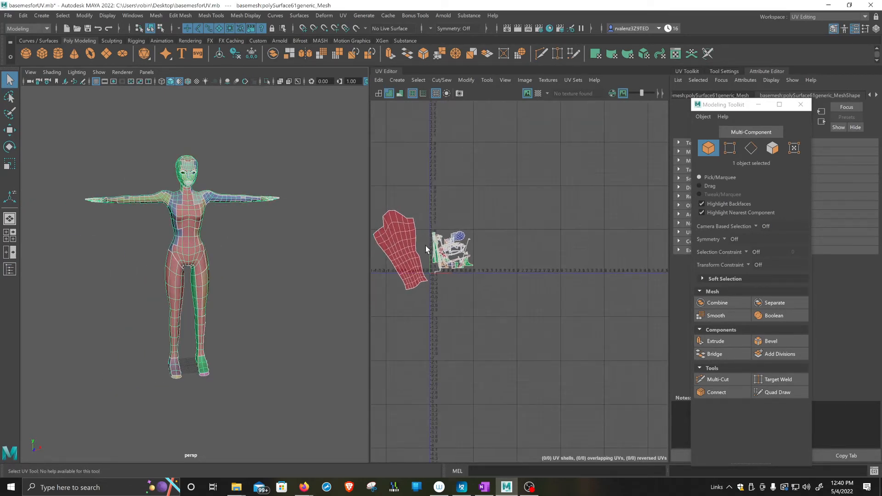
scroll(428, 243, "up", 3)
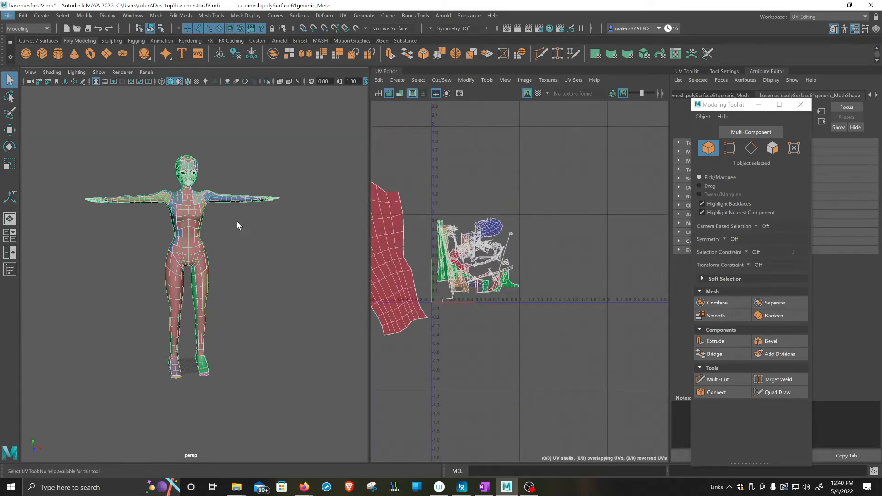
scroll(237, 221, "up", 2)
middle_click_drag(249, 194, 279, 230, "alt")
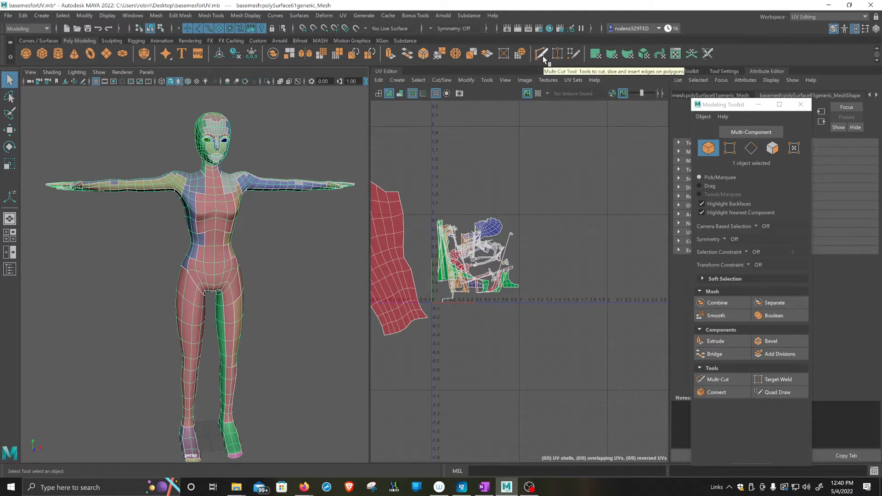
Step: Clear the floating Modeling Toolkit out of the way and show the UV Toolkit beside the UV Editor
left_click(343, 17)
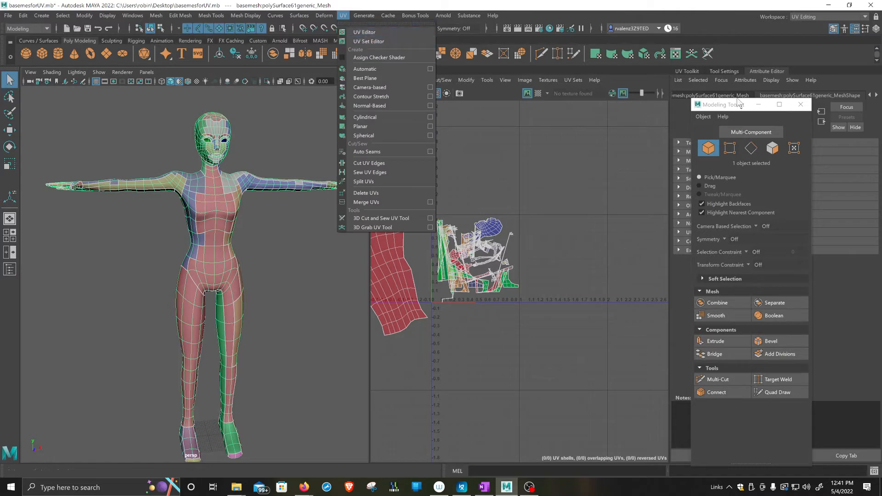
left_click(720, 107)
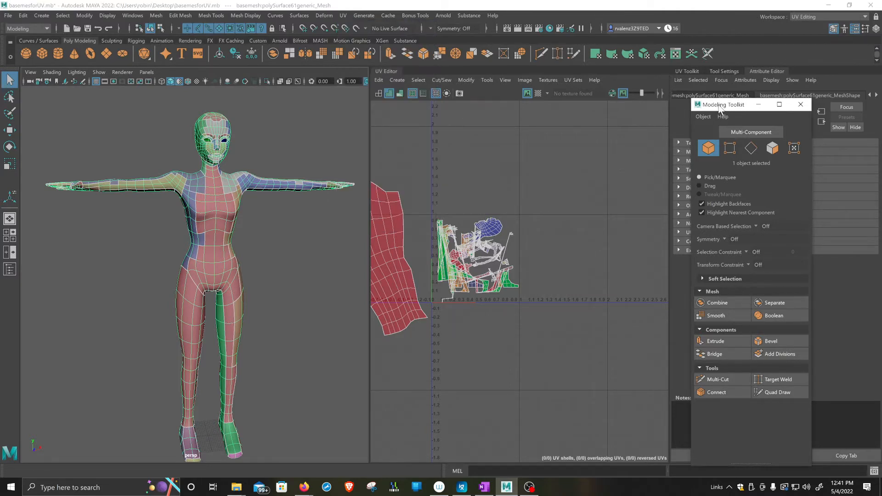
left_click_drag(720, 107, 696, 70)
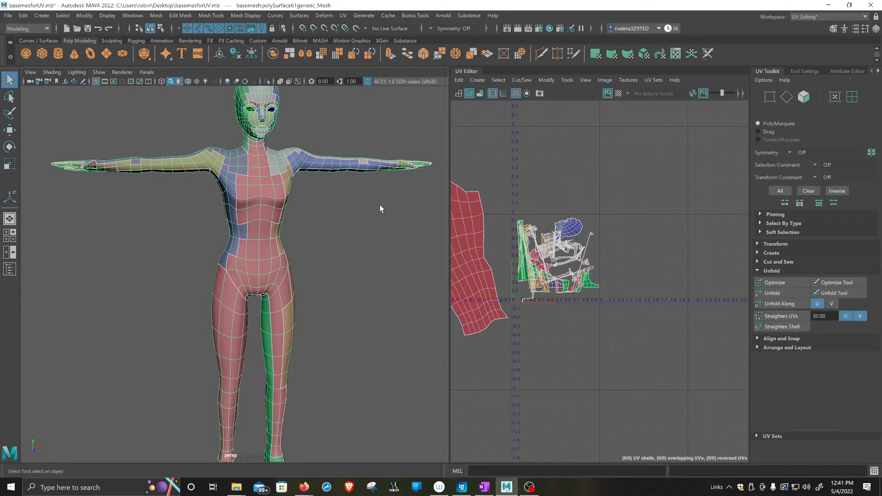
Step: Inspect the colored UV shells on the torso, shoulders and head, and compare them with the UV Editor layout
scroll(380, 205, "down", 3)
left_click_drag(308, 262, 381, 271, "alt")
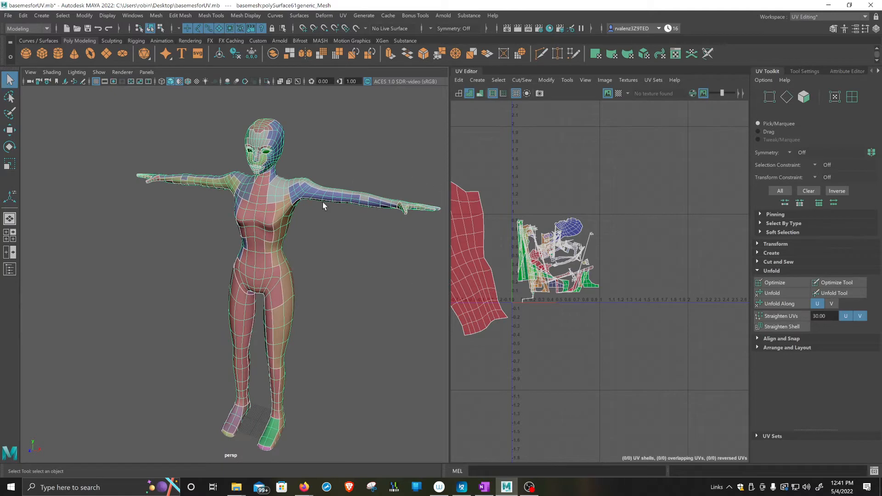
scroll(297, 202, "up", 5)
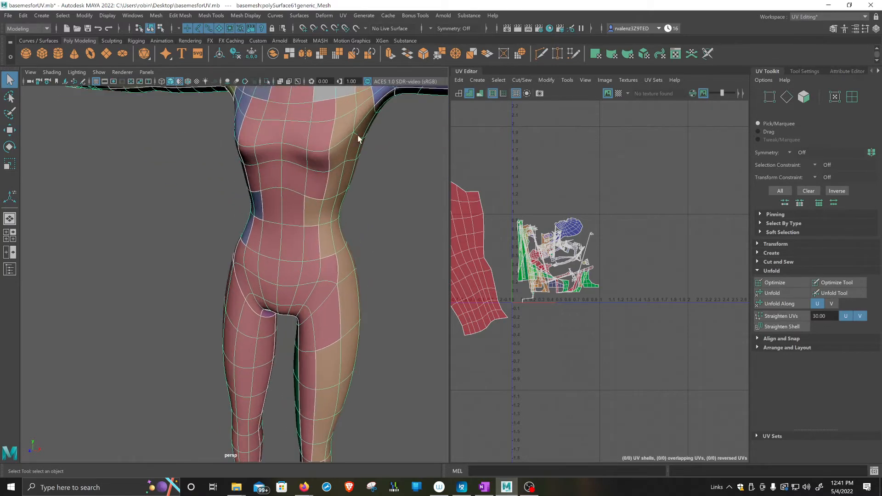
scroll(291, 232, "up", 2)
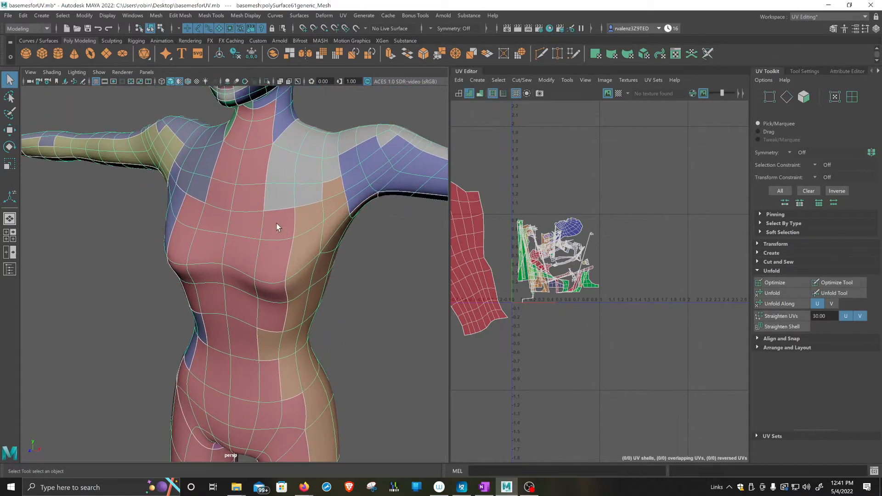
middle_click_drag(262, 173, 221, 210, "alt")
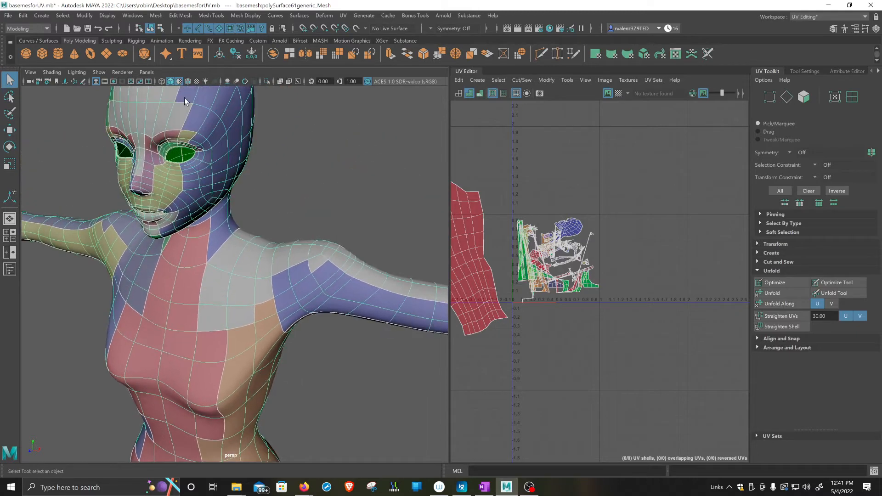
scroll(600, 251, "up", 5)
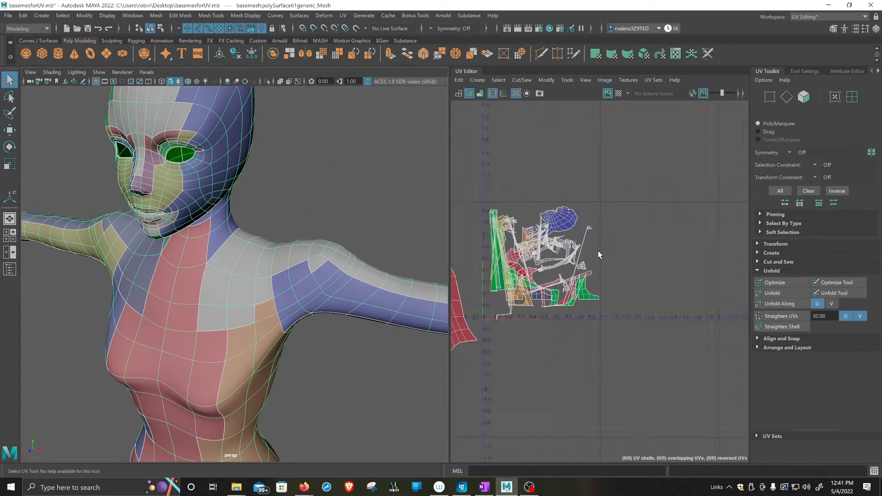
middle_click_drag(551, 179, 595, 209, "alt")
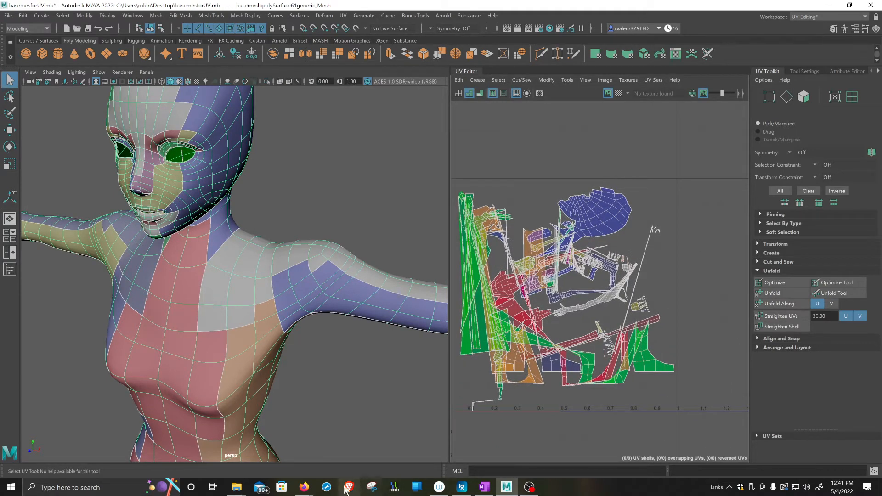
Step: Switch to Firefox and show the image search results for "cloth cutting pattern"
mouse_move(312, 490)
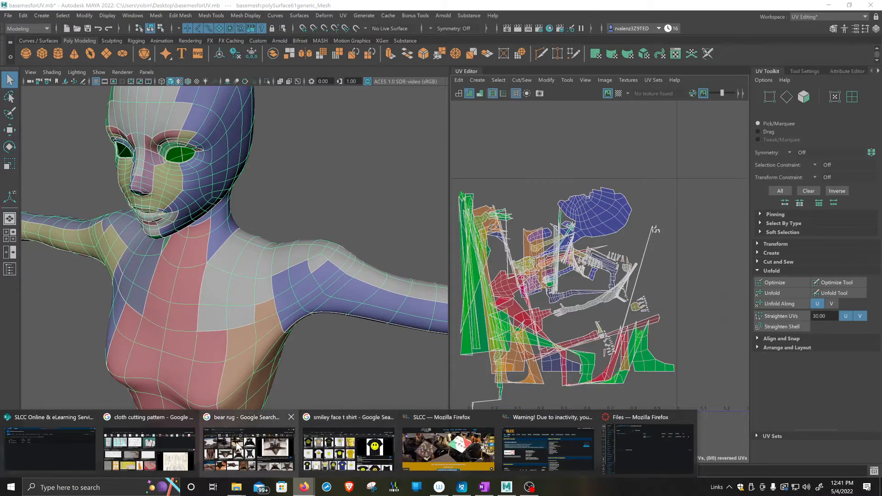
left_click(156, 448)
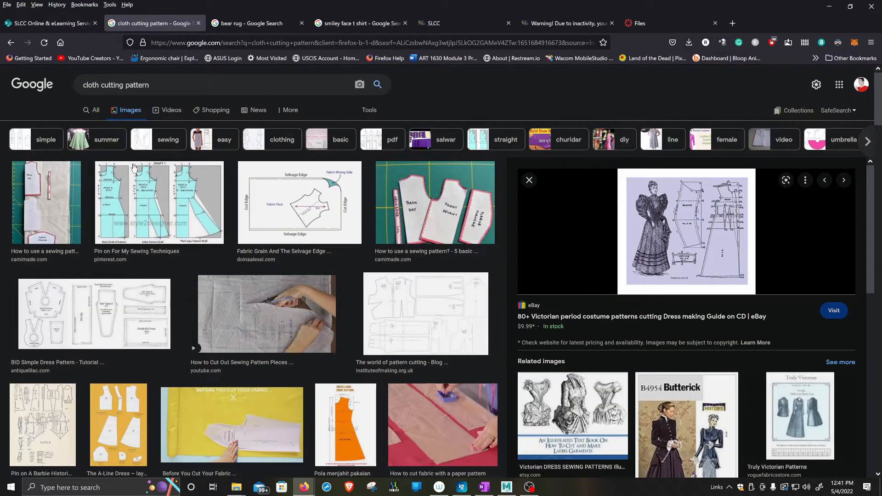
Step: Preview the sewing-pattern image with separate neckband, back, front and sleeve pieces, and return to the character model in Maya
left_click(436, 311)
left_click(493, 143)
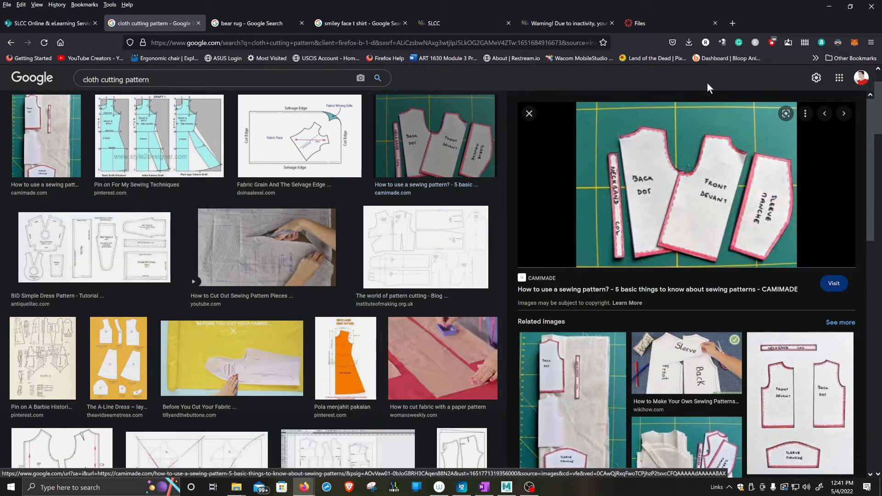
left_click(828, 7)
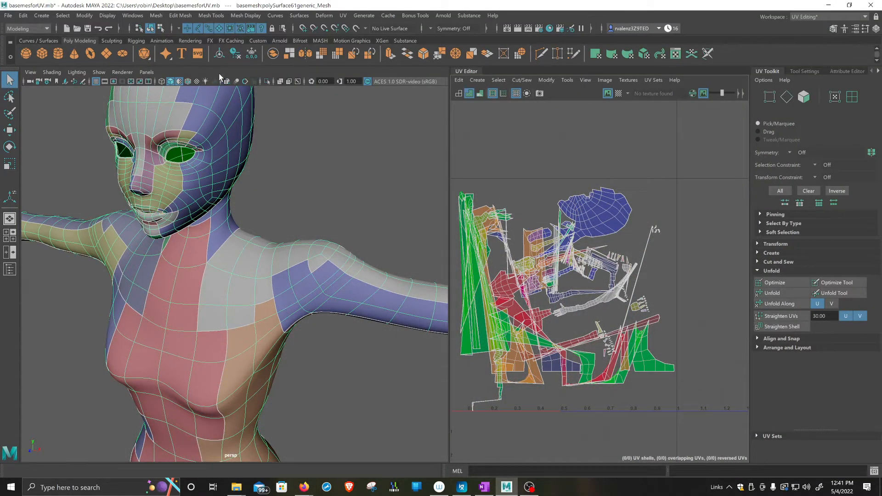
Step: Open the Planar Mapping options for the full character body mesh
left_click_drag(203, 204, 216, 201, "alt")
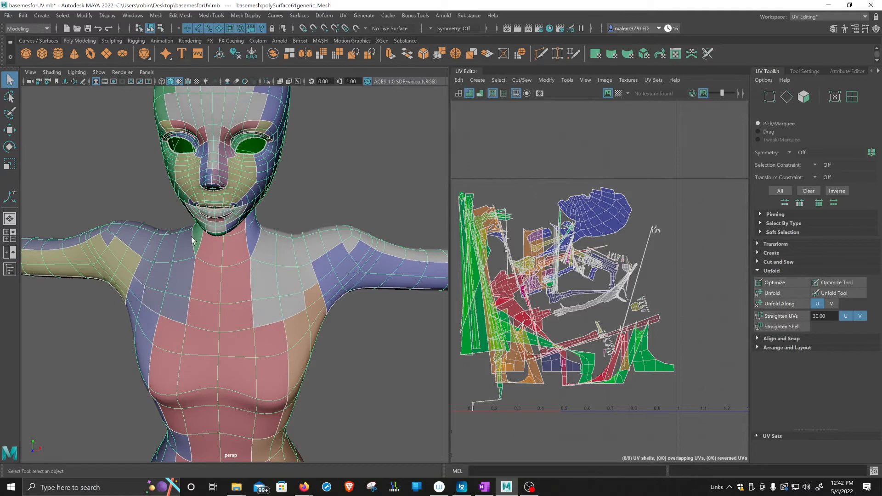
left_click_drag(228, 307, 196, 292, "alt")
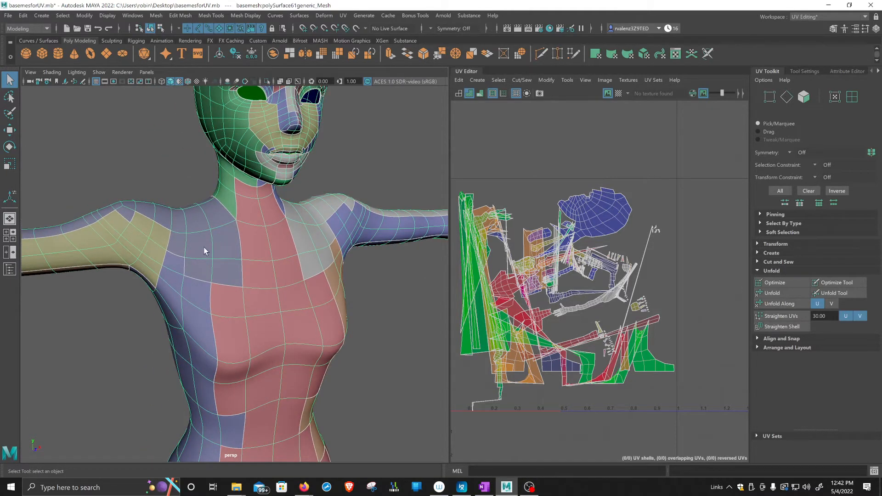
scroll(292, 222, "down", 6)
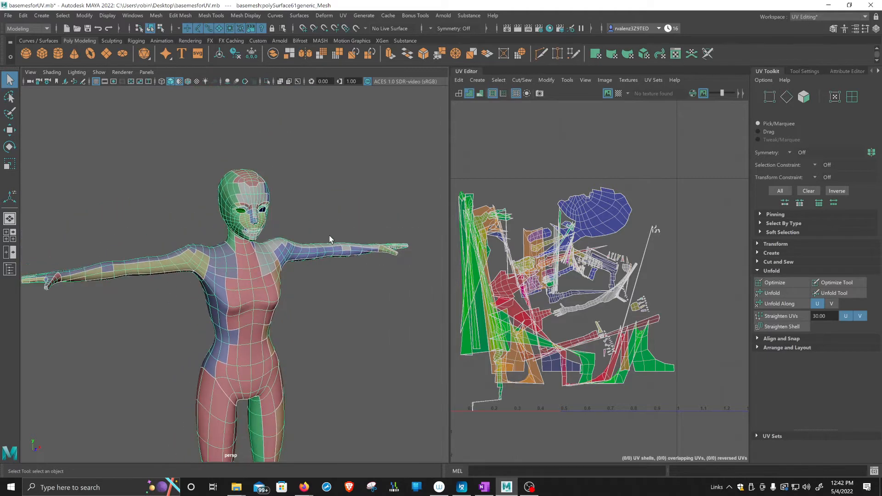
middle_click_drag(258, 289, 274, 231, "alt")
mouse_move(274, 231)
left_mouse_down("alt")
mouse_move(271, 239)
mouse_move(299, 254)
mouse_move(286, 225)
left_mouse_up("alt")
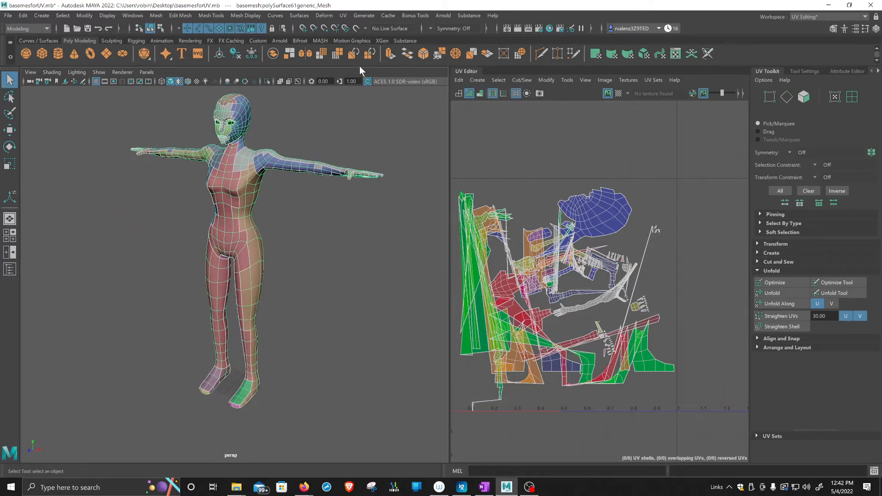
left_click(343, 17)
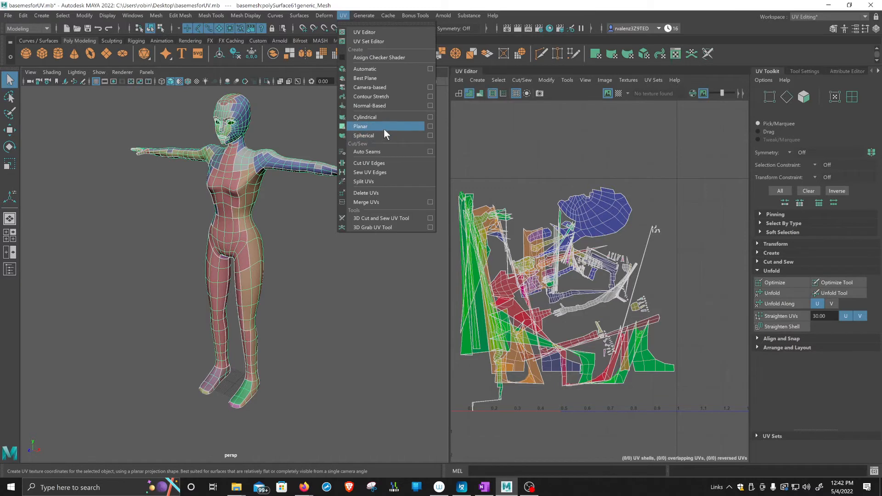
left_click(430, 131)
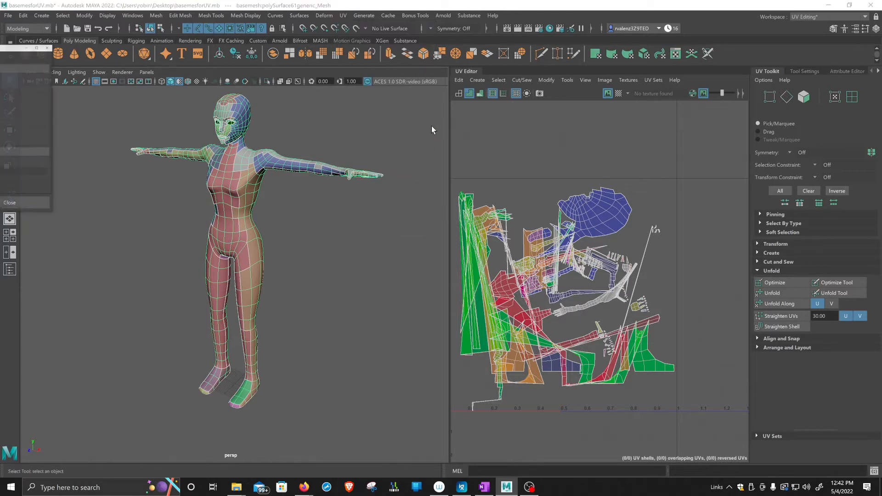
left_click_drag(239, 94, 555, 74)
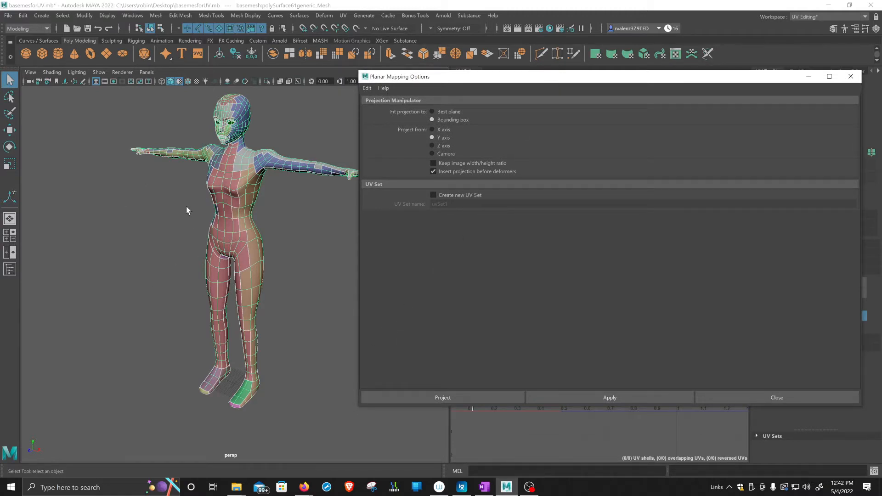
Step: Shrink the Planar Mapping Options window and position it so the model and the UV layout are both partly uncovered
left_click_drag(189, 206, 210, 205, "alt")
scroll(222, 198, "up", 3)
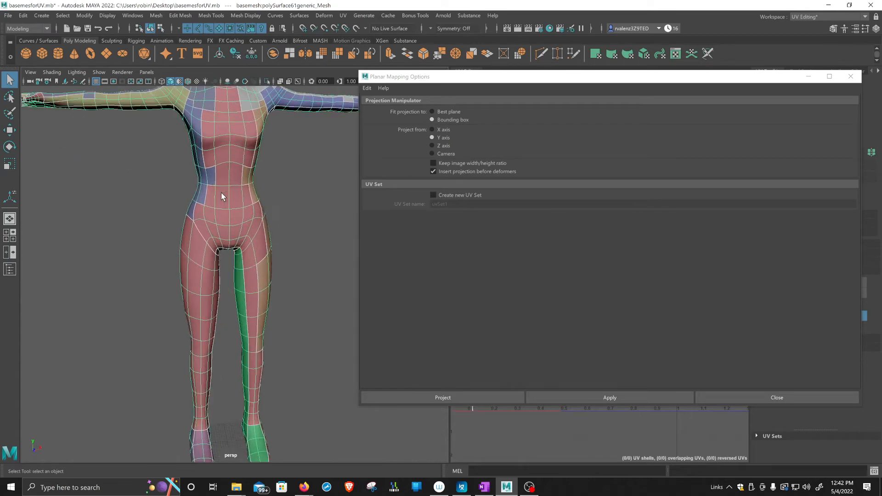
middle_click_drag(277, 154, 275, 208, "alt")
left_click_drag(301, 209, 234, 205, "alt")
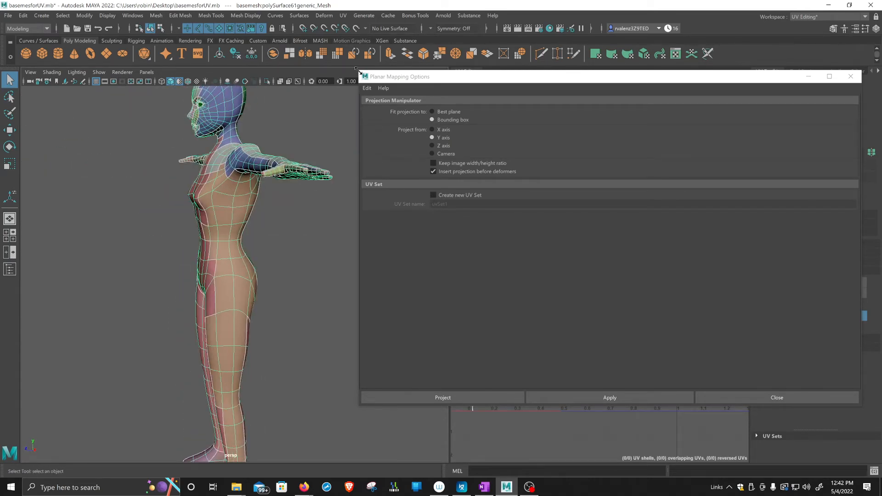
left_click_drag(357, 69, 615, 129)
left_click_drag(746, 141, 458, 45)
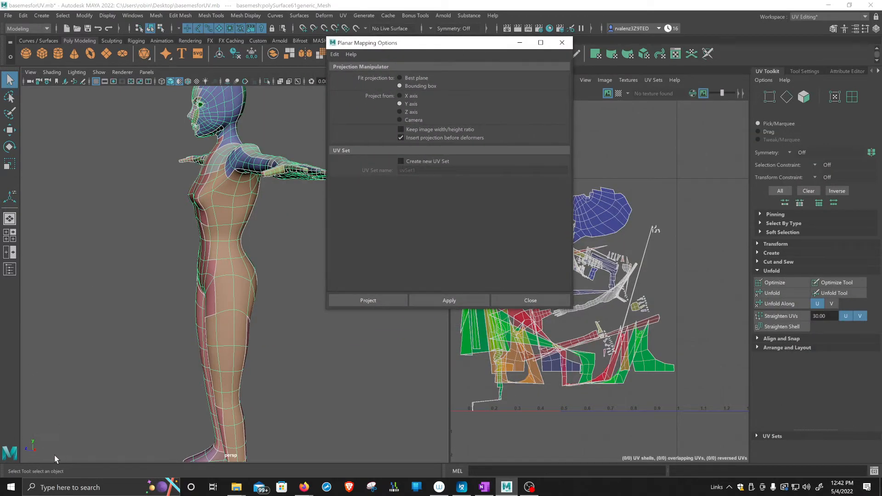
Step: Apply a planar UV projection from the Z axis, fitted to the bounding box, to the whole body mesh
left_click_drag(37, 438, 51, 448, "alt")
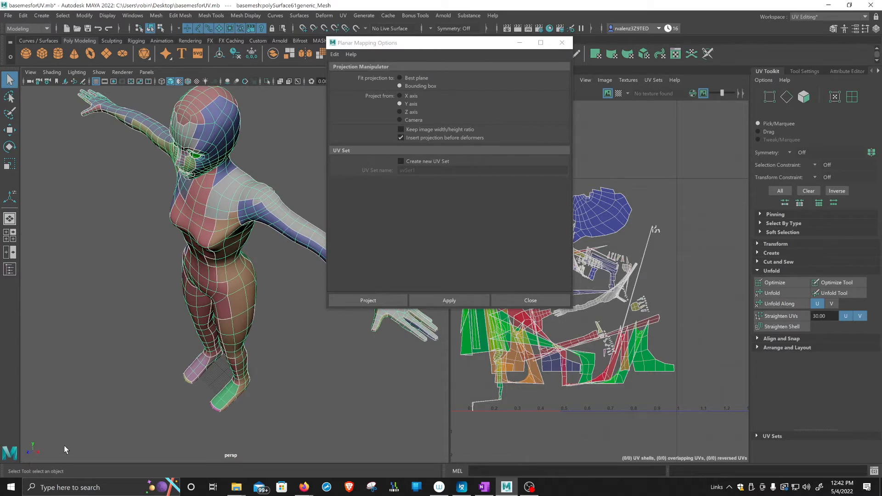
scroll(92, 416, "up", 3)
scroll(87, 430, "up", 2)
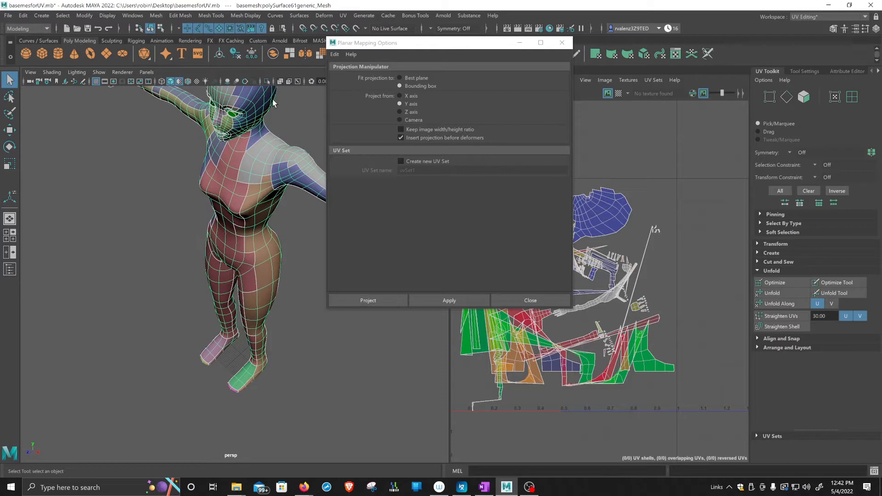
left_click_drag(439, 47, 295, 96)
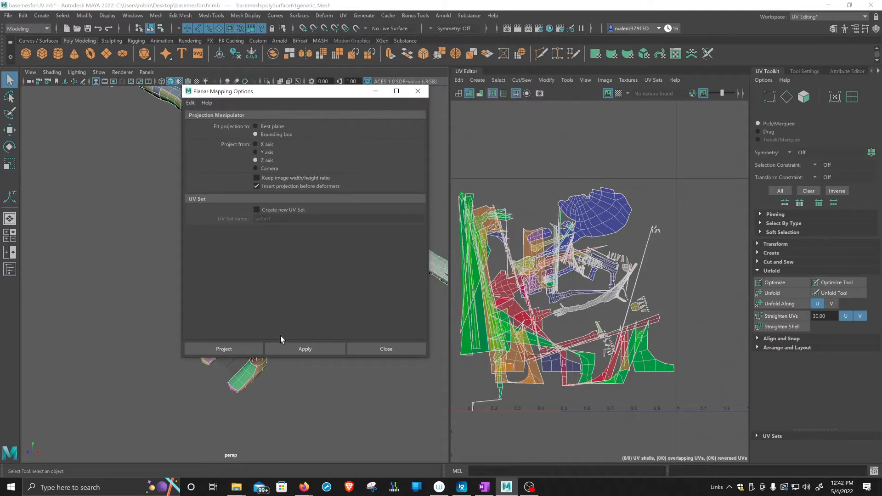
left_click(237, 352)
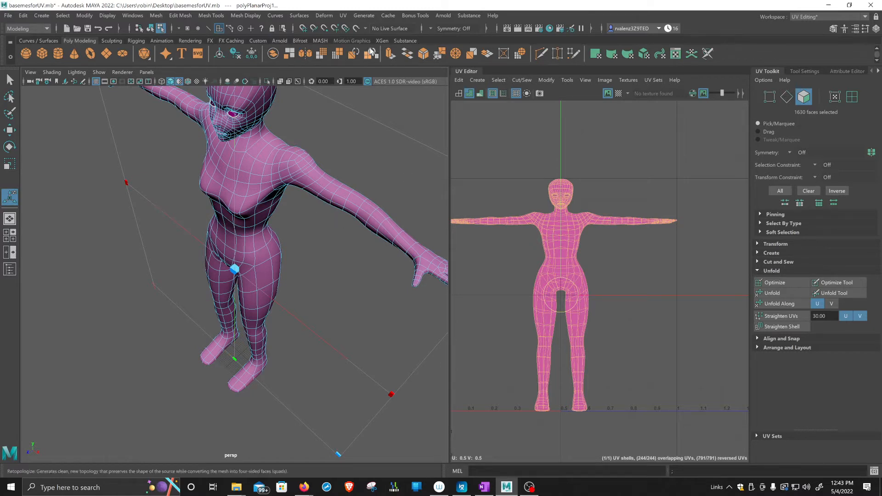
Step: Project the body's UVs from the X axis with planar mapping and view the side projection in the UV Editor
left_click(343, 15)
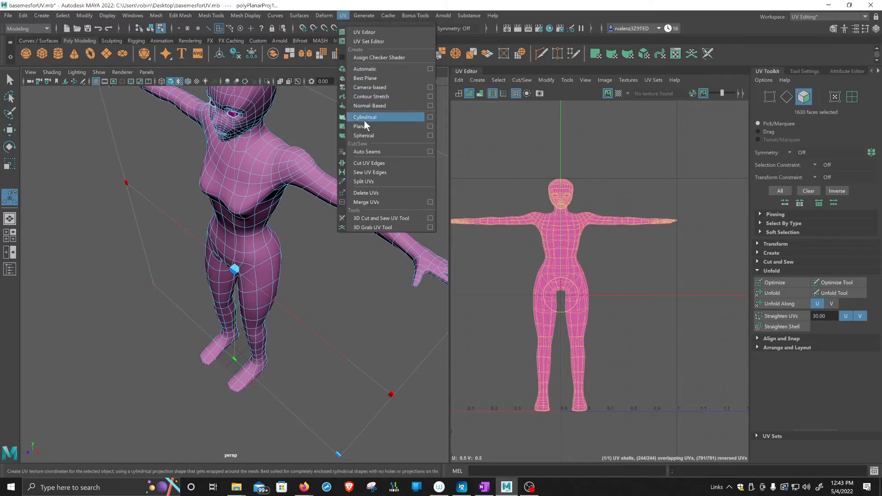
left_click(430, 126)
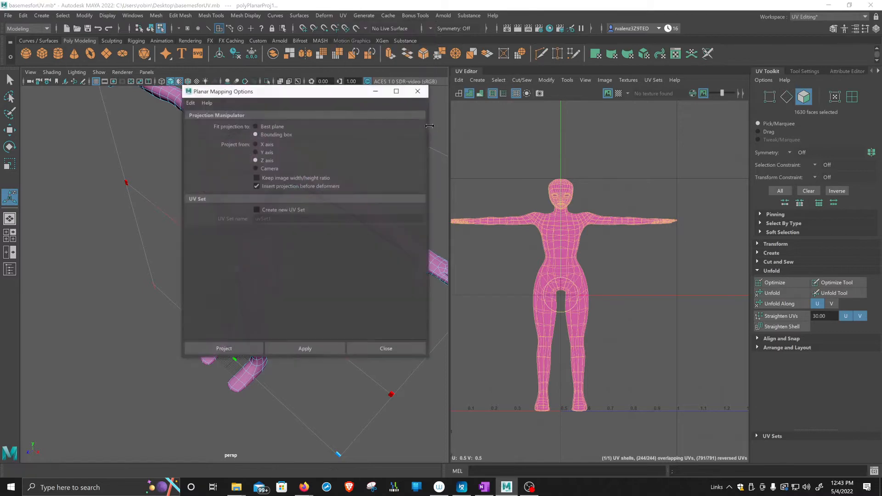
left_click(255, 144)
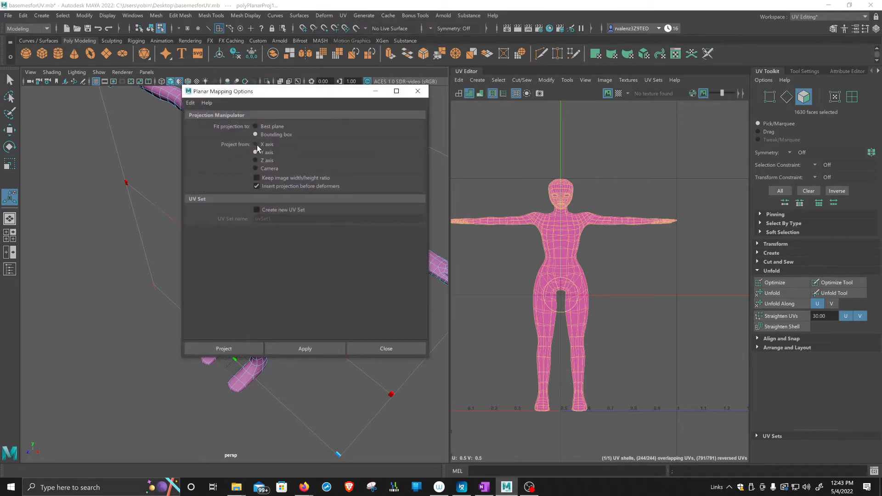
left_click(202, 350)
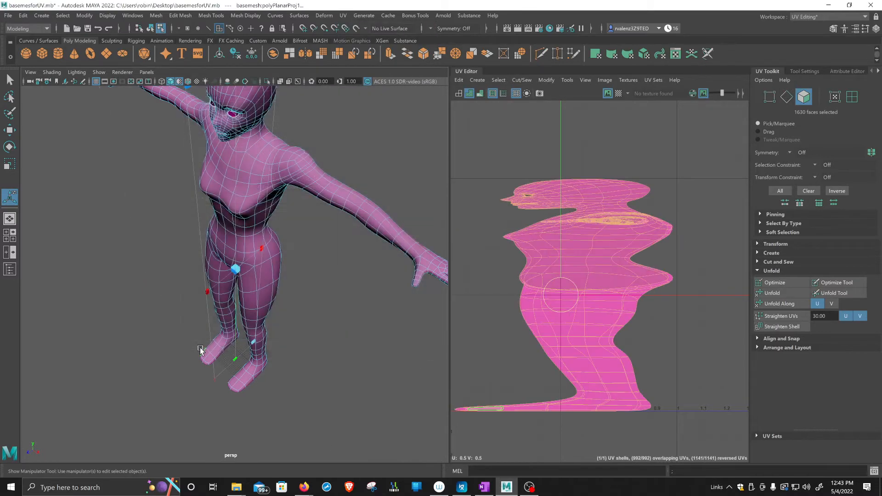
scroll(596, 310, "down", 1)
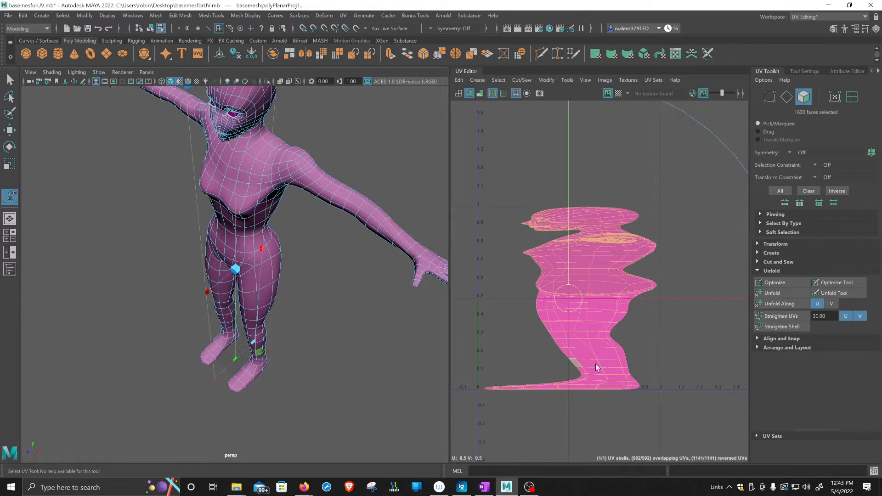
Step: Reapply the planar UV projection to the body from the Z axis, fitted to the bounding box
left_click_drag(228, 184, 299, 167, "alt")
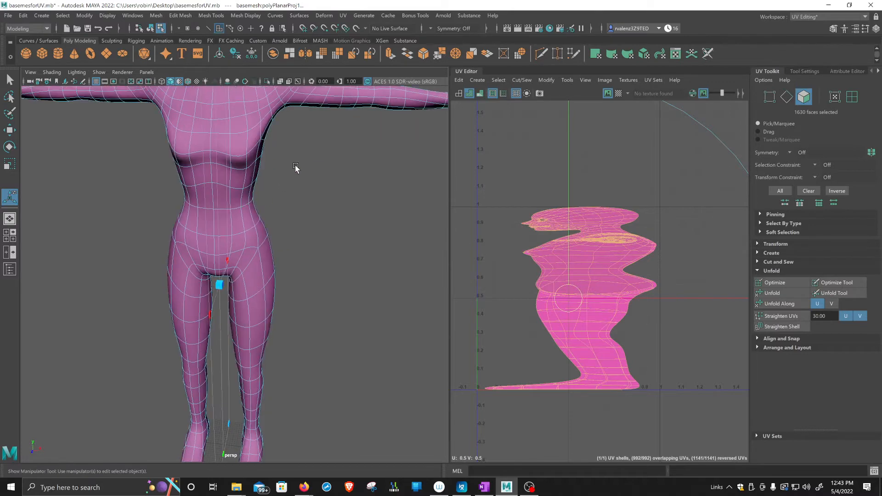
left_click(344, 15)
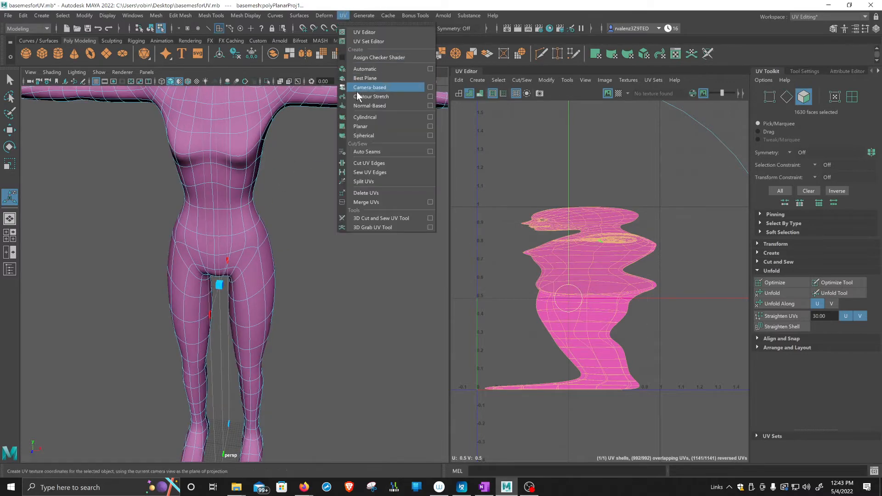
left_click(430, 126)
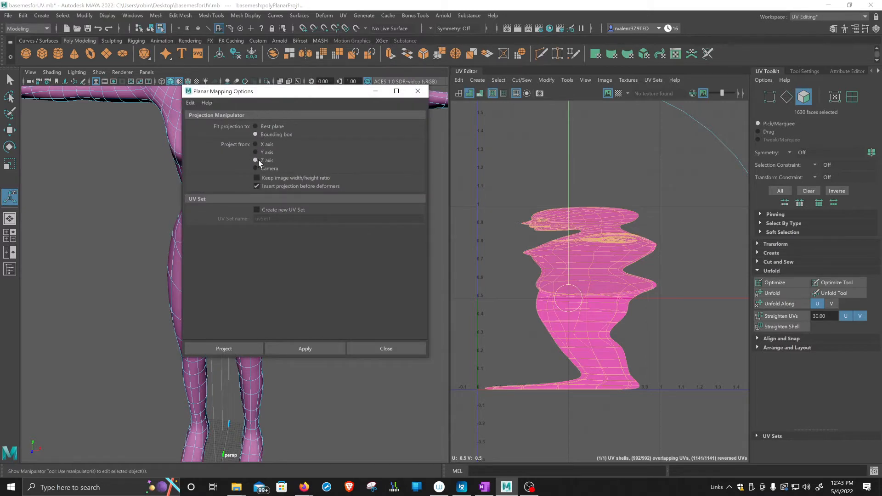
left_click(223, 349)
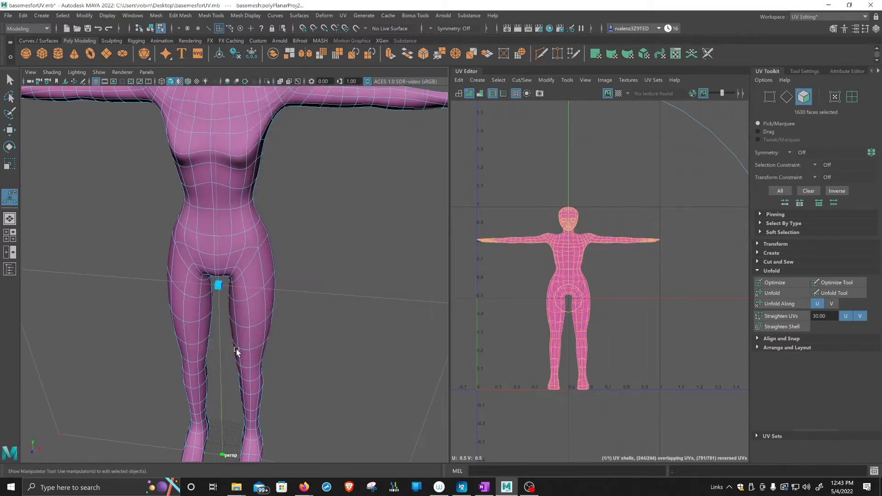
Step: Compare faces on the body's front and back with their positions in the projected UV layout to examine the overlap
scroll(581, 290, "up", 5)
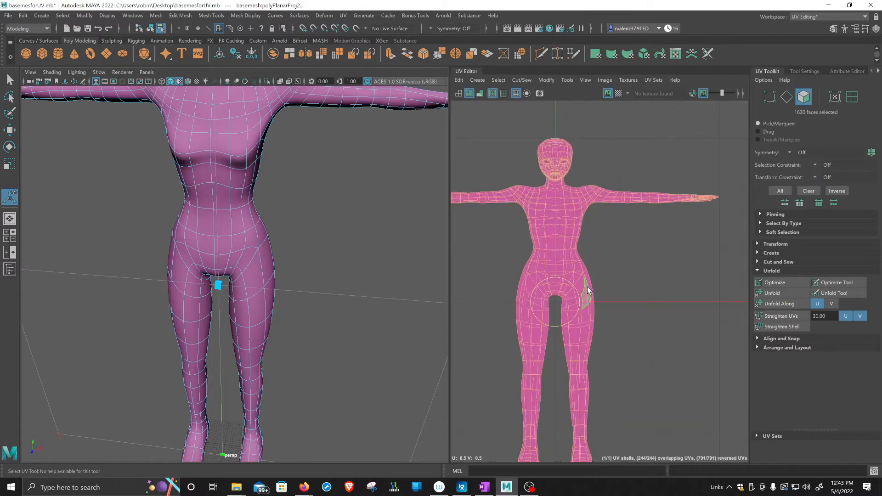
scroll(641, 332, "up", 3)
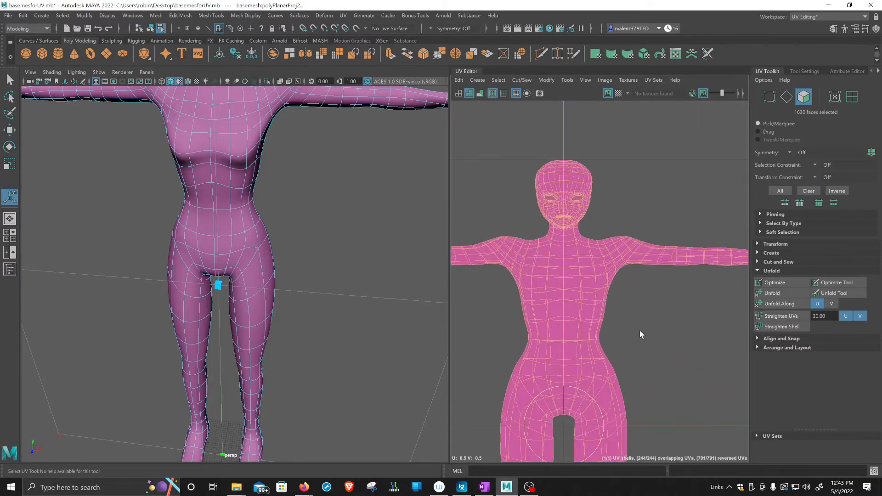
middle_click_drag(344, 245, 350, 306, "alt")
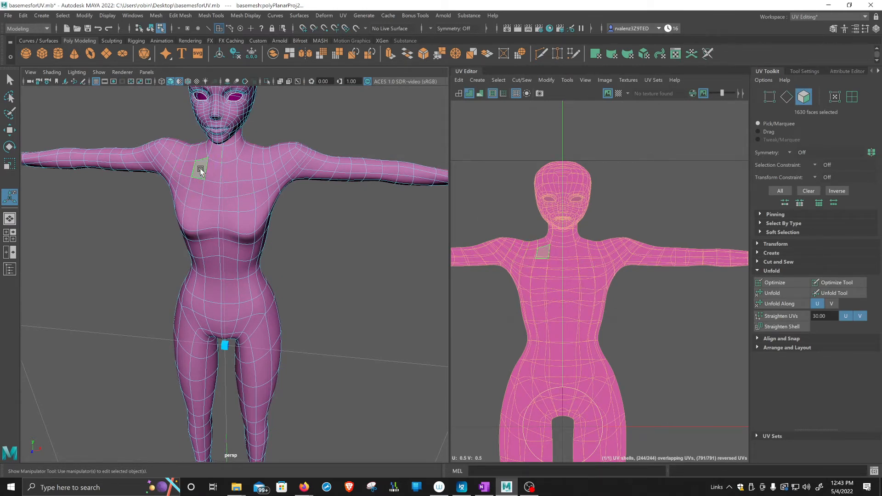
mouse_move(223, 182)
left_mouse_down("alt")
mouse_move(289, 205)
mouse_move(222, 197)
left_mouse_up("alt")
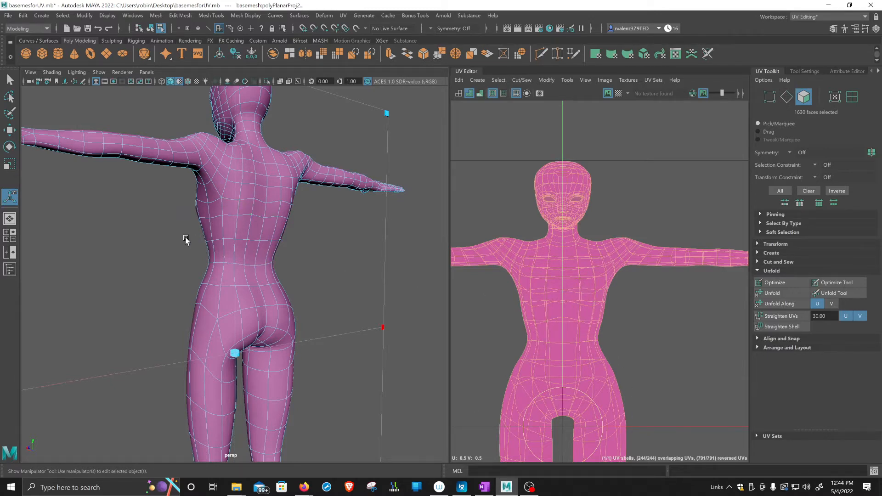
left_click_drag(257, 246, 329, 269, "alt")
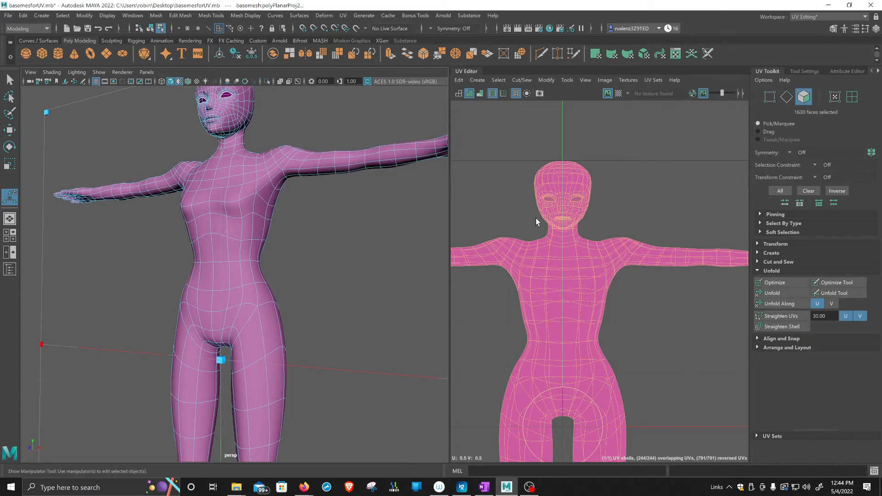
scroll(535, 218, "down", 5)
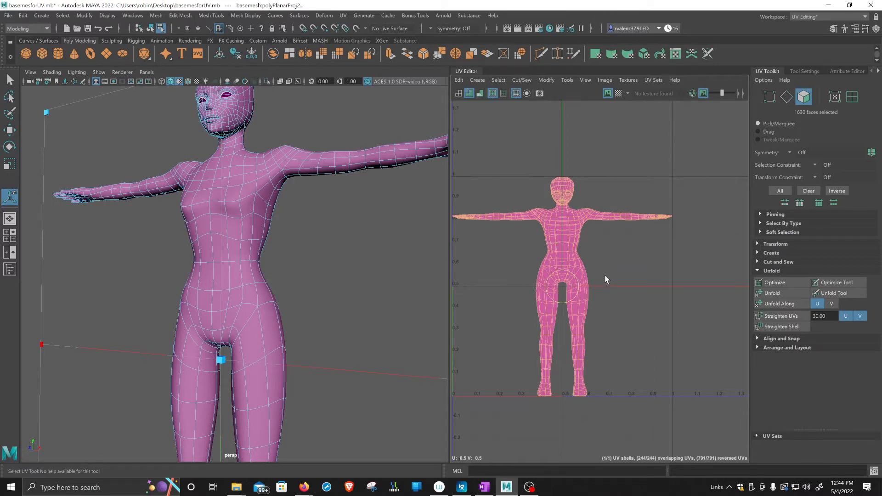
scroll(605, 276, "up", 5)
left_click_drag(307, 210, 254, 217, "alt")
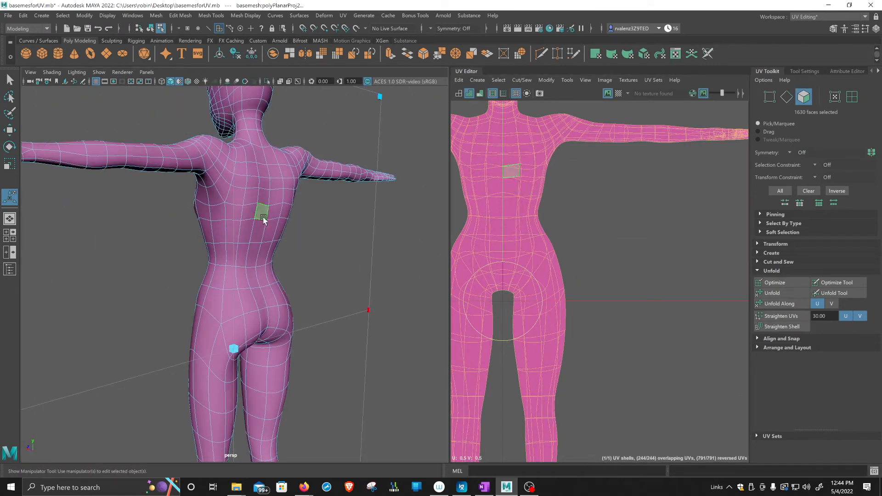
scroll(503, 192, "down", 2)
scroll(503, 192, "down", 3)
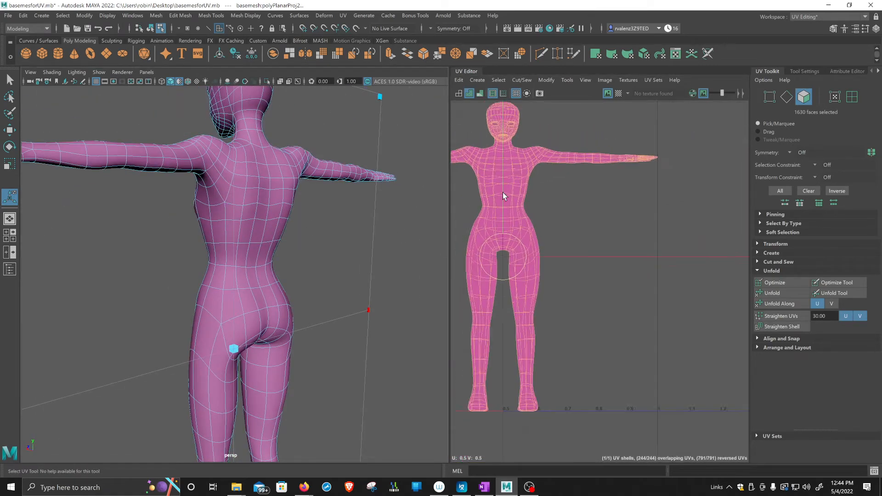
left_click_drag(186, 208, 248, 247, "alt")
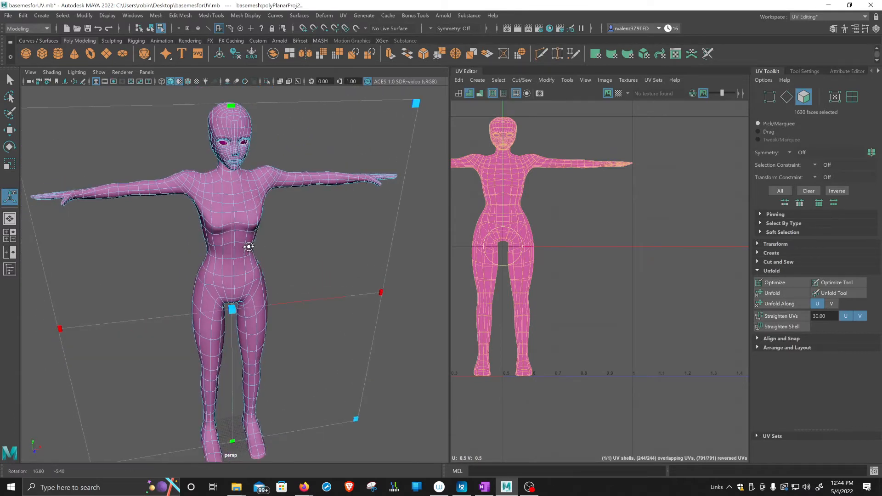
left_click(238, 187)
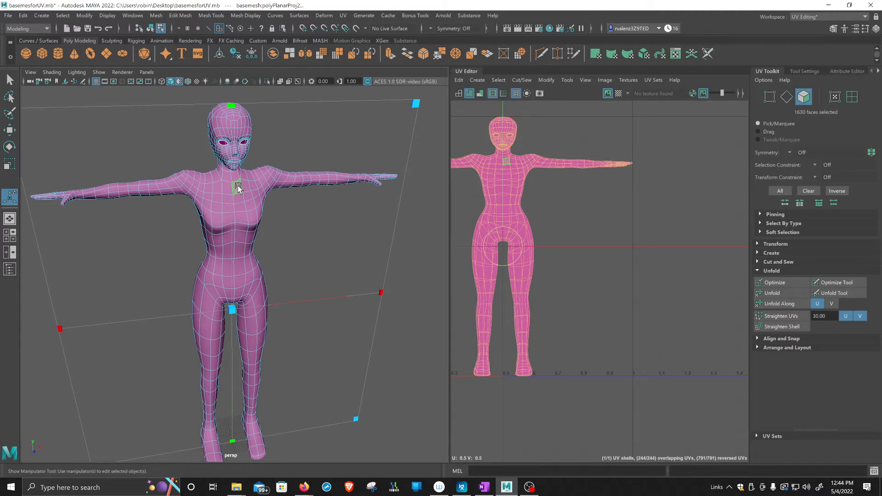
Step: Examine the model's torso, shoulders and left arm from several angles to plan where the UV seams should go
left_click_drag(238, 188, 287, 187, "alt")
scroll(288, 187, "up", 4)
middle_click_drag(287, 187, 261, 254, "alt")
scroll(277, 232, "up", 3)
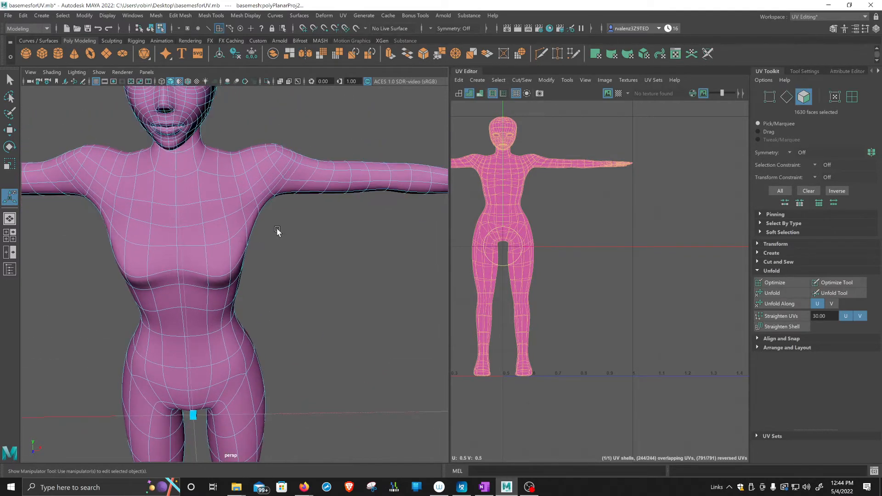
middle_click_drag(277, 223, 277, 262, "alt")
left_click_drag(277, 262, 225, 263, "alt")
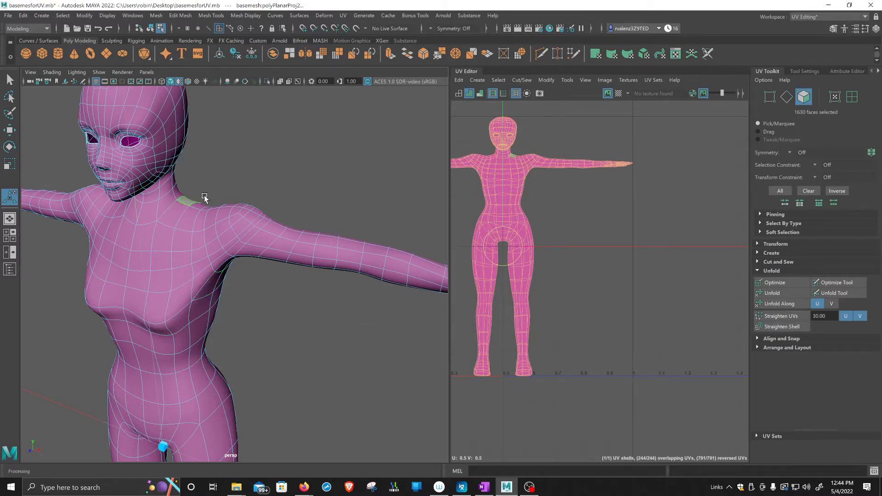
mouse_move(211, 286)
left_mouse_down("alt")
mouse_move(213, 269)
mouse_move(223, 285)
left_mouse_up("alt")
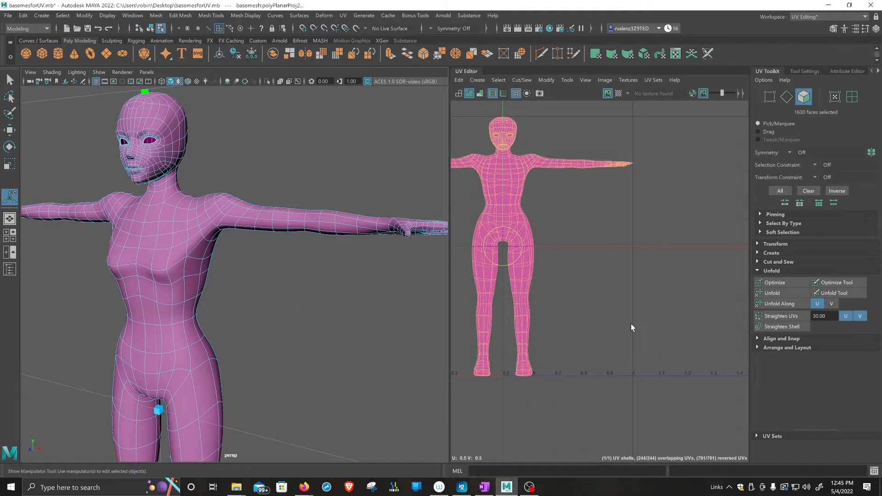
Step: Show the Cut and Sew tools and frame the whole body layout in a widened UV Editor
left_click(758, 262)
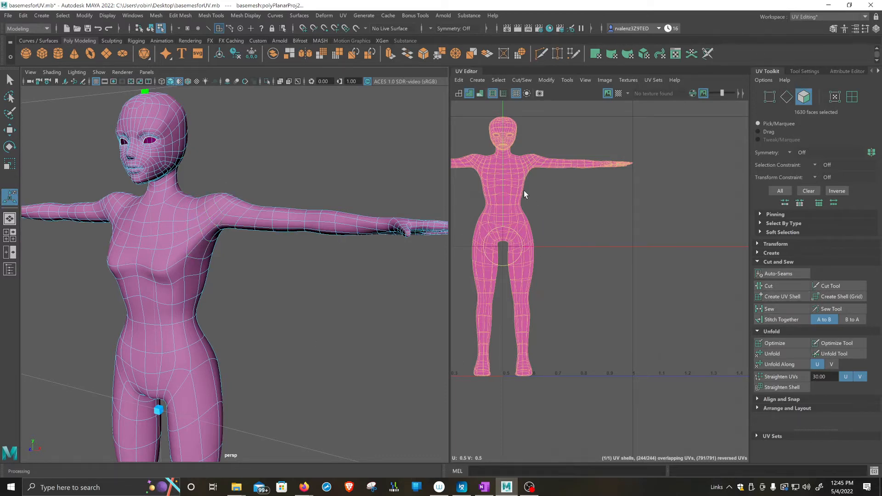
key("f")
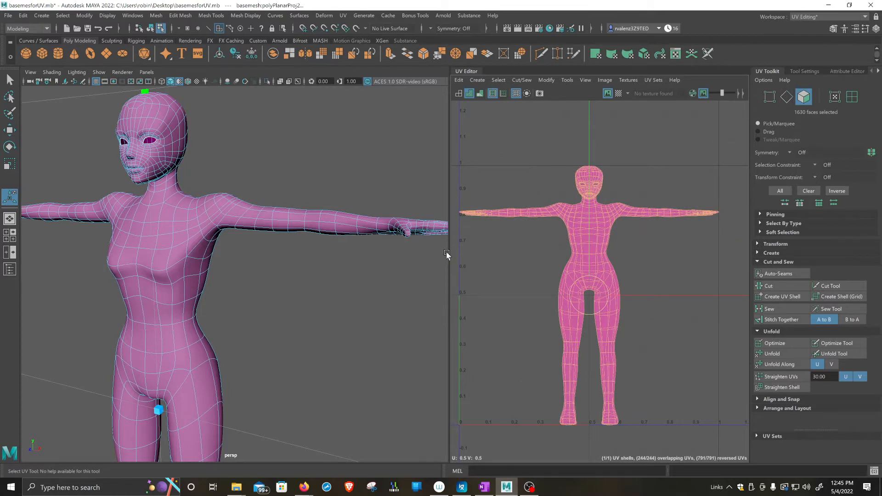
left_click_drag(450, 256, 412, 256)
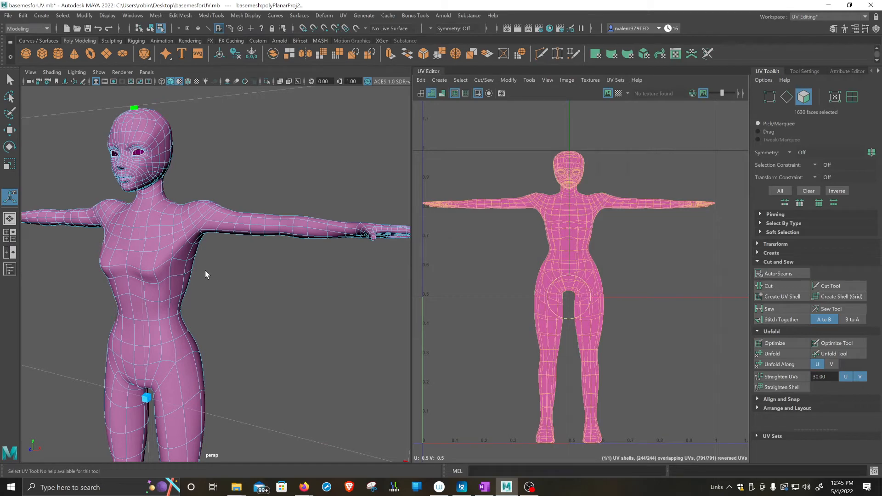
Step: Select the complete ring of edges around the character's left shoulder and armpit, where the arm meets the torso
scroll(205, 272, "up", 8)
middle_click_drag(209, 263, 183, 327, "alt")
left_click(143, 211)
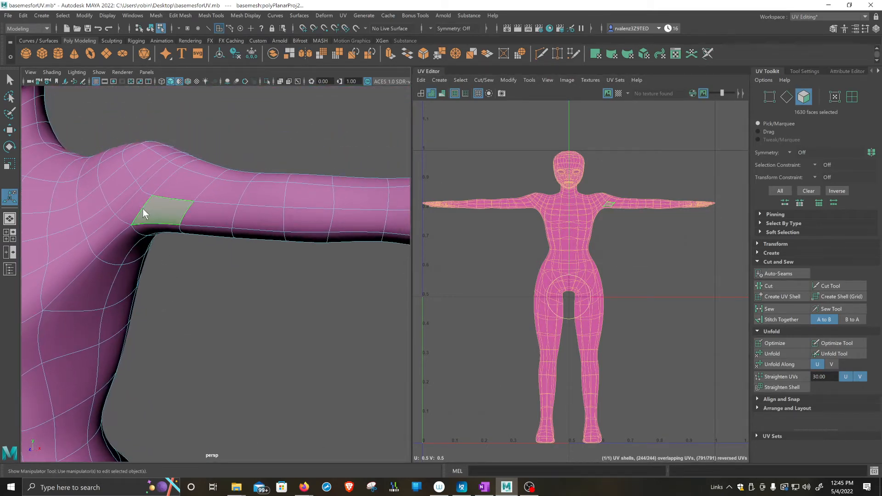
right_click_drag(143, 209, 140, 185)
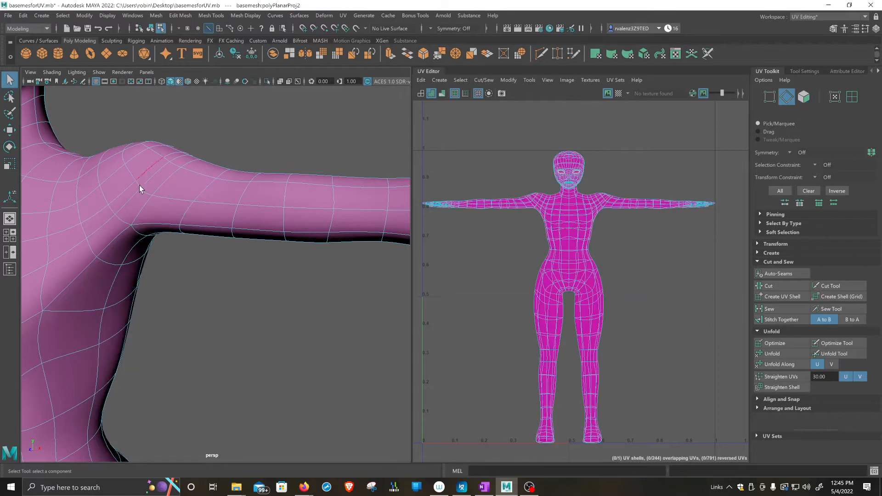
double_click(139, 214)
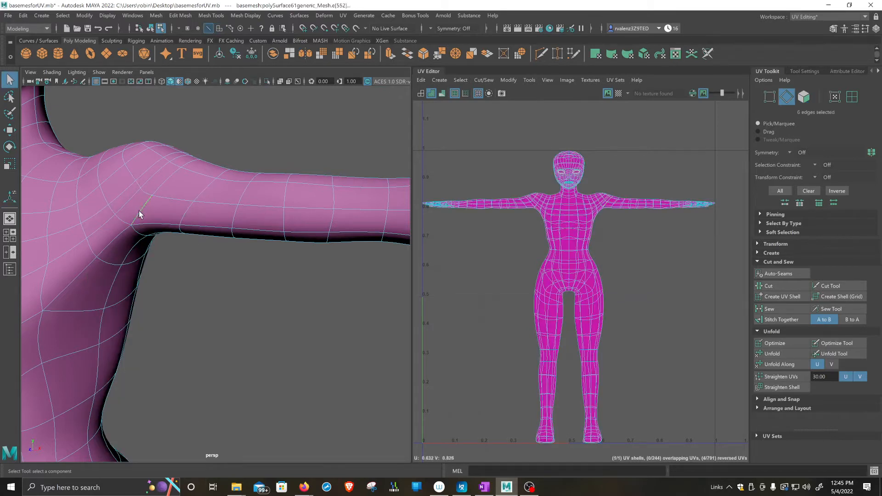
key("4")
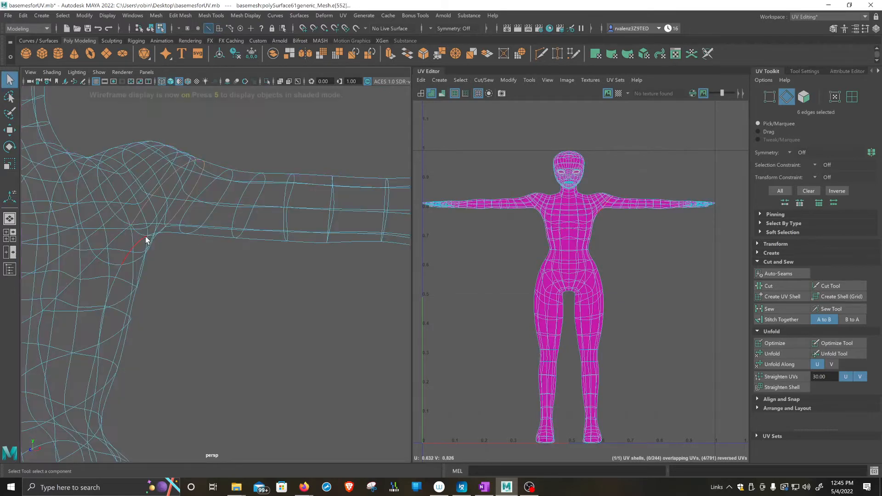
left_click_drag(169, 272, 143, 181, "alt")
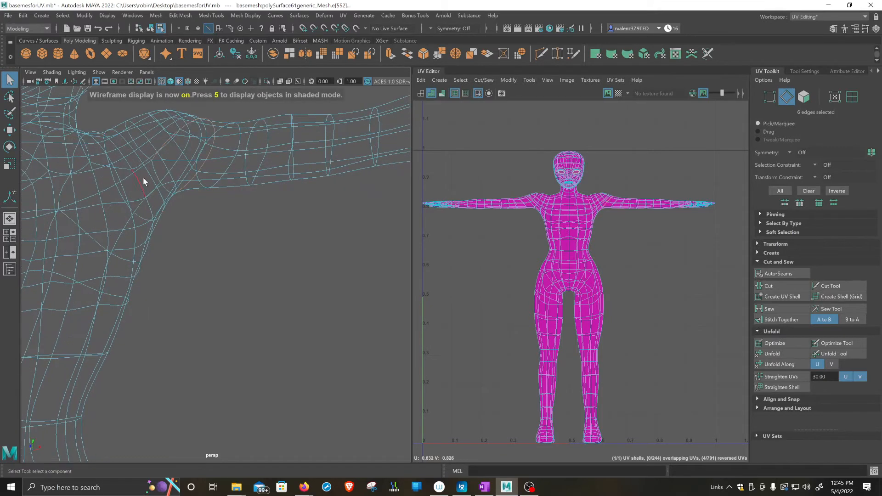
left_click(154, 170, "shift")
left_click(166, 187, "shift")
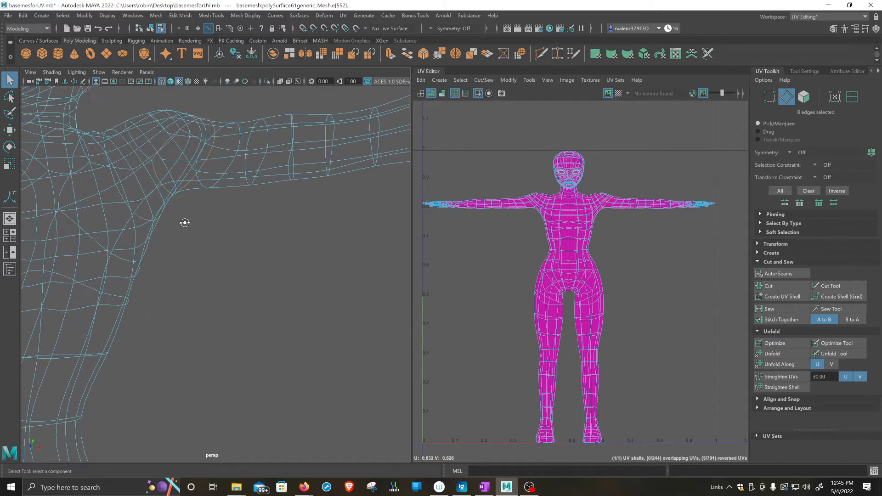
left_click_drag(185, 222, 191, 231, "alt")
Step: Add the complete ring of edges around the left wrist to the shoulder edge selection
scroll(192, 232, "down", 3)
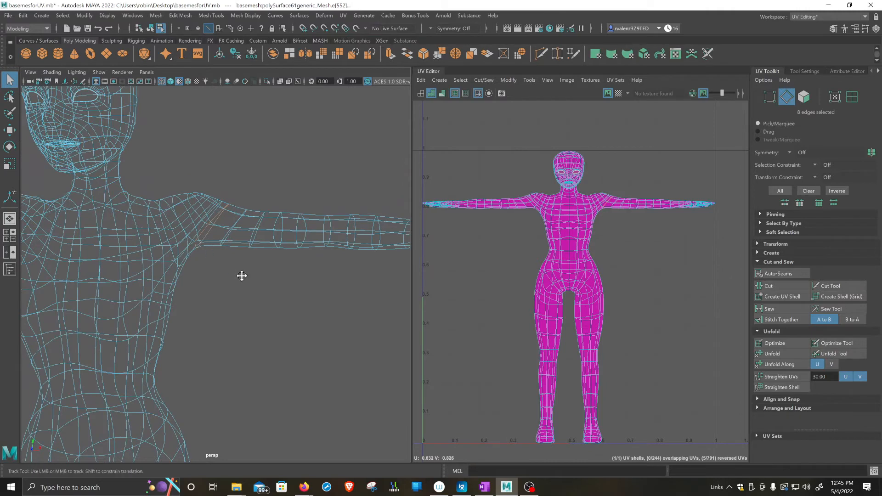
middle_click_drag(240, 275, 122, 265, "alt")
left_click_drag(123, 265, 214, 257, "alt")
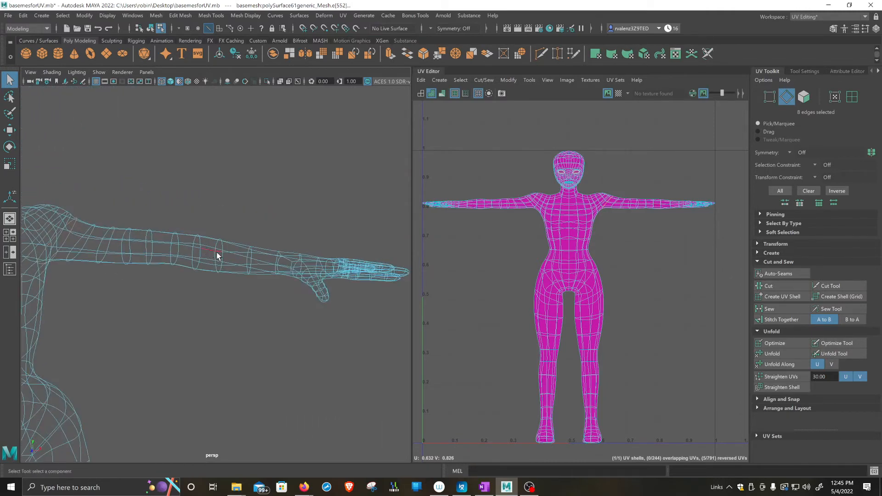
key("5")
left_click_drag(296, 310, 288, 324, "alt")
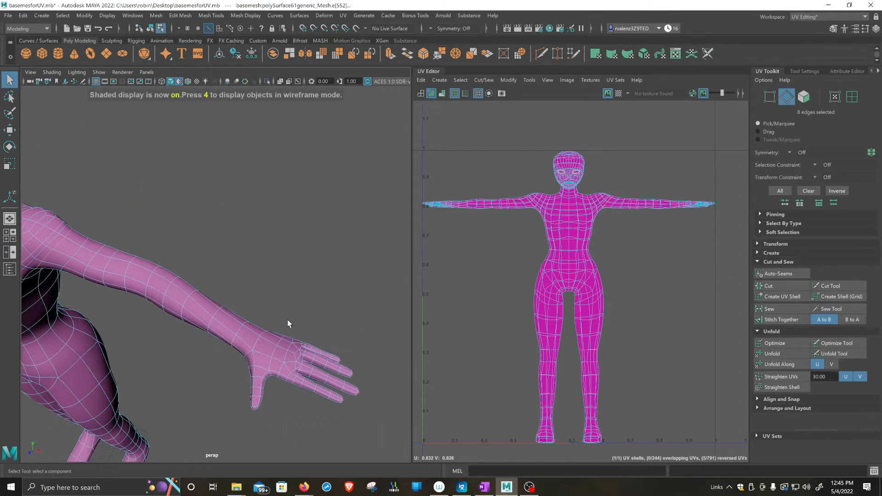
double_click(242, 335, "shift")
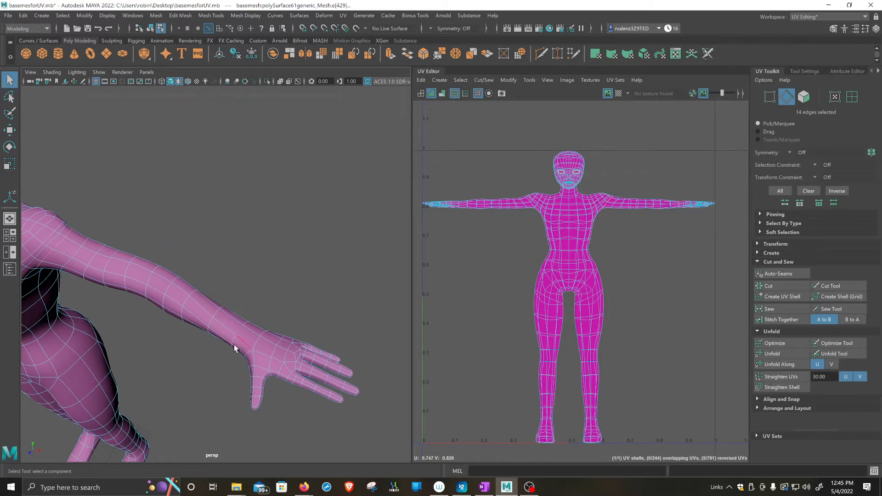
left_click_drag(229, 365, 159, 350, "alt")
scroll(146, 314, "up", 2)
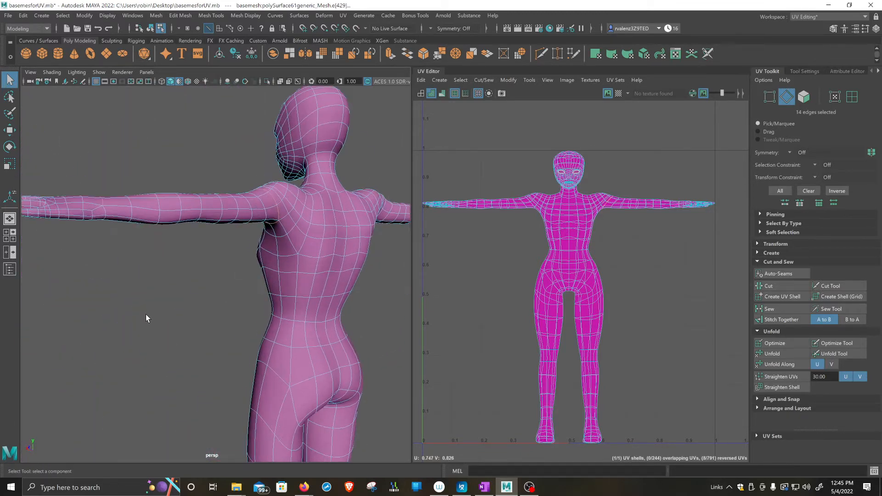
middle_click_drag(137, 288, 182, 325, "alt")
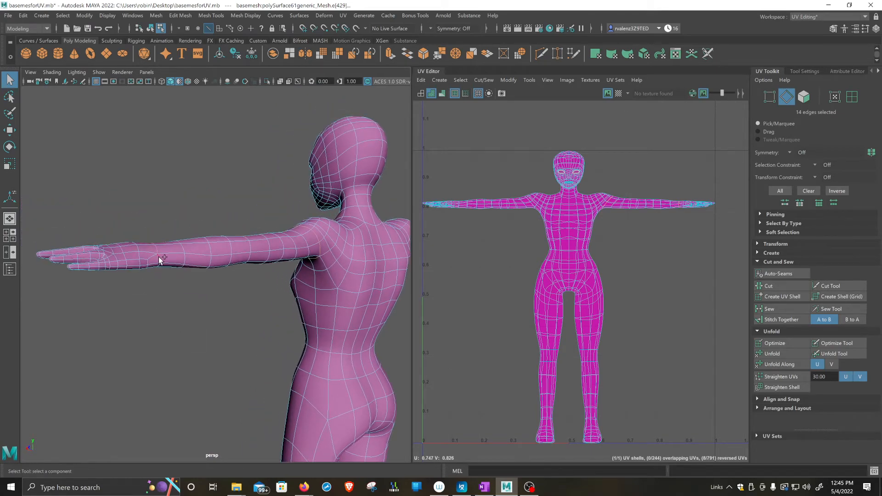
left_click(159, 257, "shift")
scroll(175, 299, "up", 2)
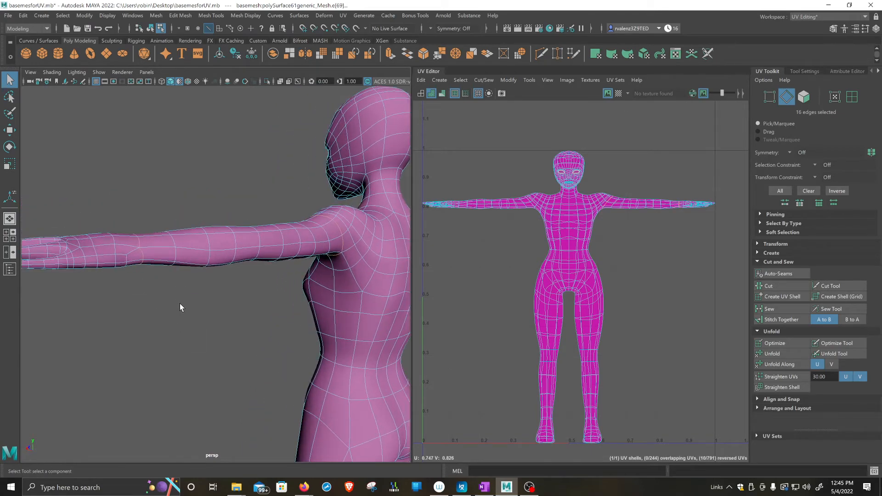
Step: Add the line of edges along the underside of the left arm, from wrist to armpit, to the selection
middle_click_drag(180, 304, 157, 312, "alt")
left_click_drag(170, 324, 237, 303, "alt")
scroll(236, 301, "down", 4)
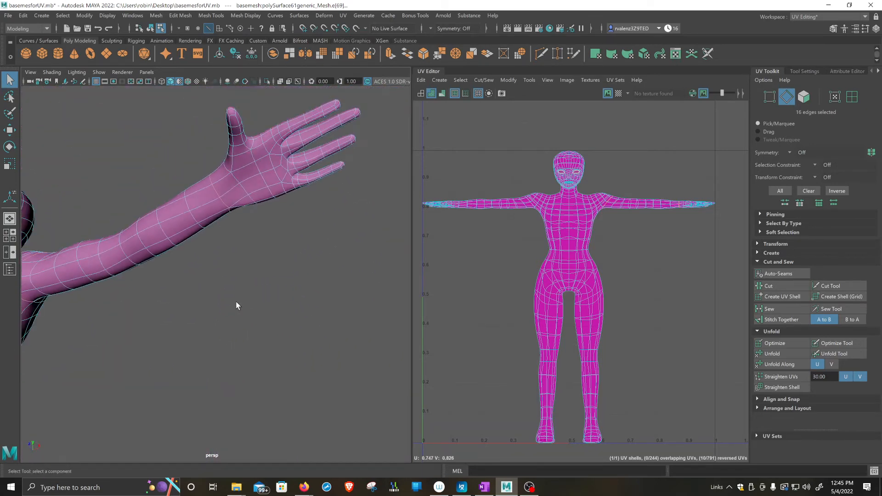
middle_click_drag(159, 291, 224, 284, "alt")
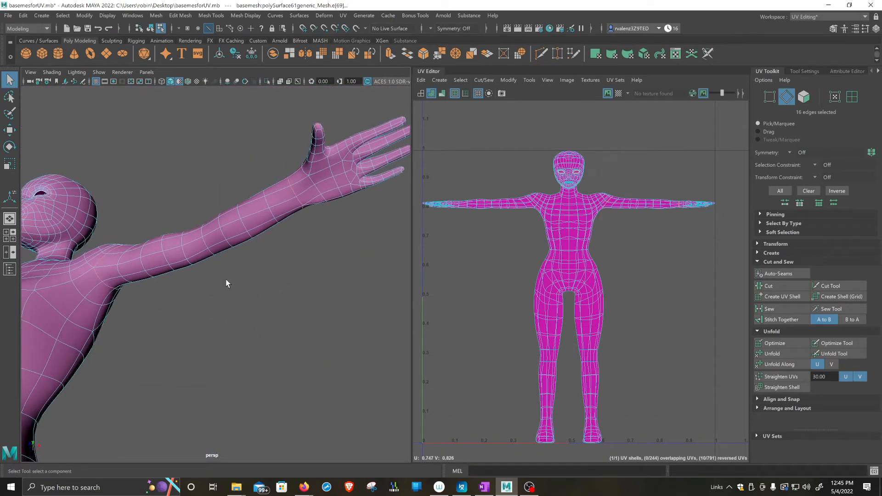
scroll(226, 283, "up", 2)
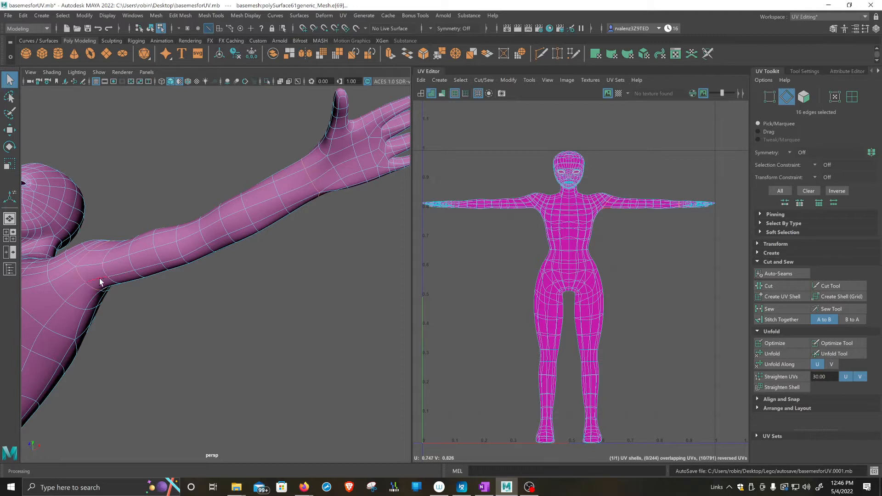
left_click(308, 198, "shift")
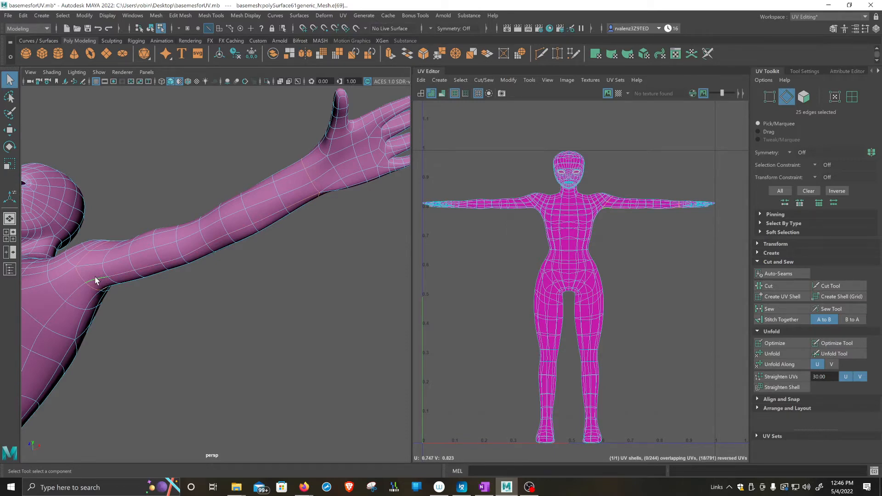
Step: Check the shoulder, wrist and underarm edge selection in wireframe, and cut the UVs along those edges
key("4")
mouse_move(137, 312)
left_mouse_down("alt")
mouse_move(146, 329)
mouse_move(154, 323)
mouse_move(145, 322)
left_mouse_up("alt")
scroll(144, 321, "down", 4)
scroll(144, 321, "up", 3)
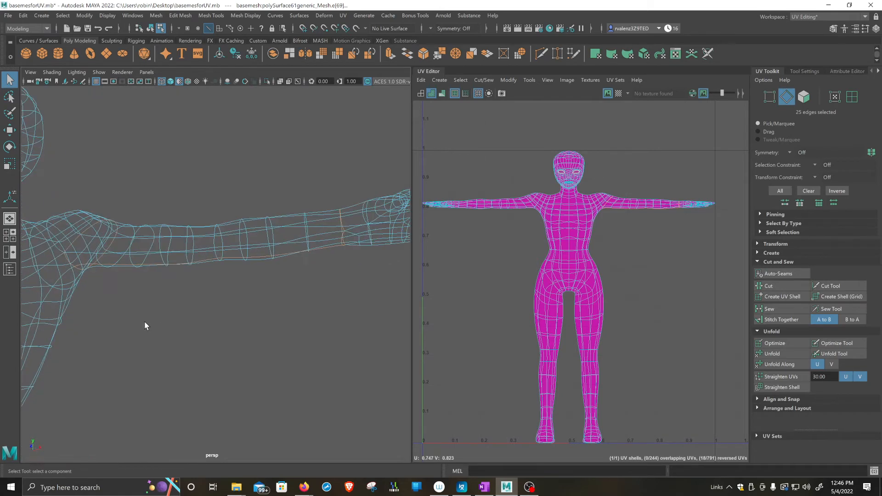
scroll(174, 324, "up", 2)
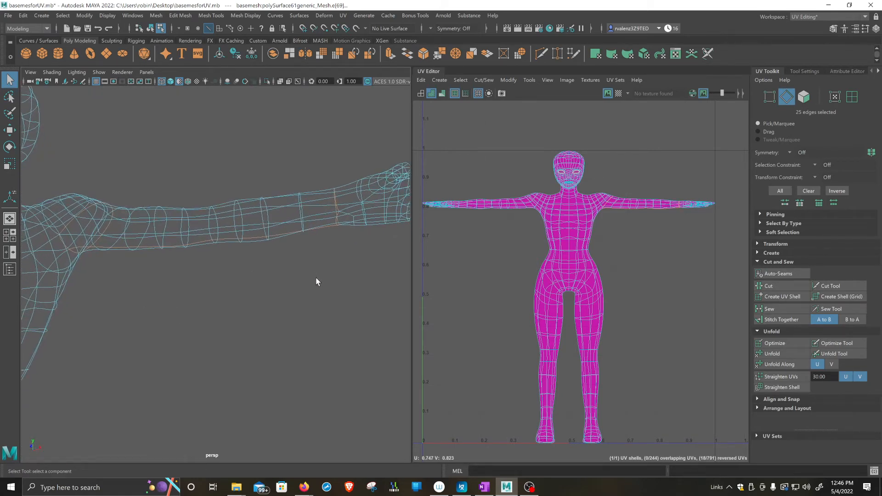
left_click_drag(315, 277, 310, 275, "alt")
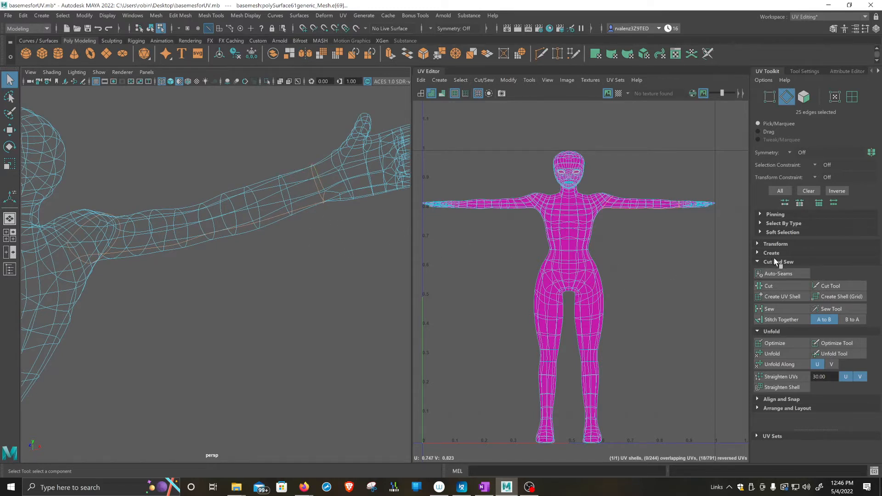
left_click(767, 287)
left_click_drag(242, 221, 342, 254, "alt")
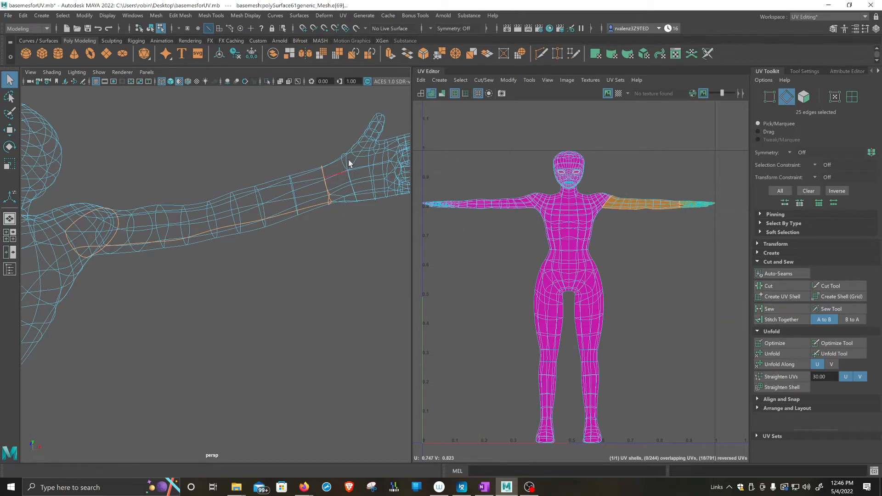
Step: Sew the left arm's cut edges back together and cut them again to compare the two operations
left_click(769, 315)
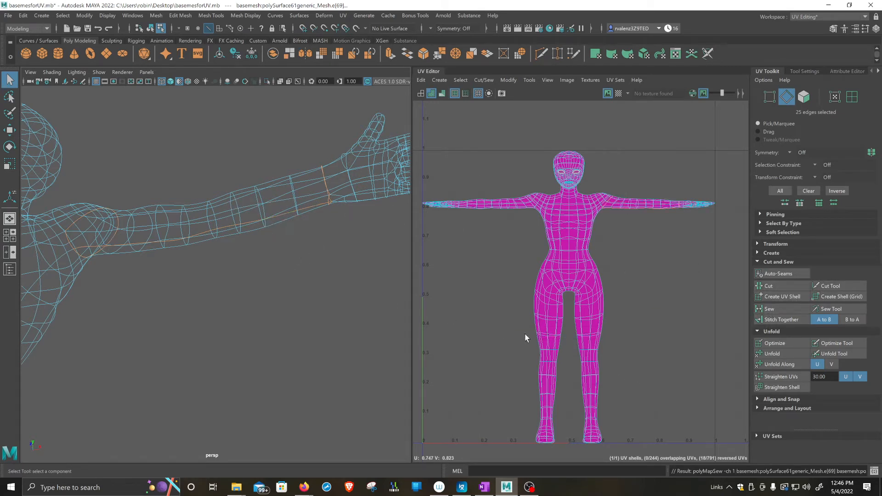
left_click(766, 286)
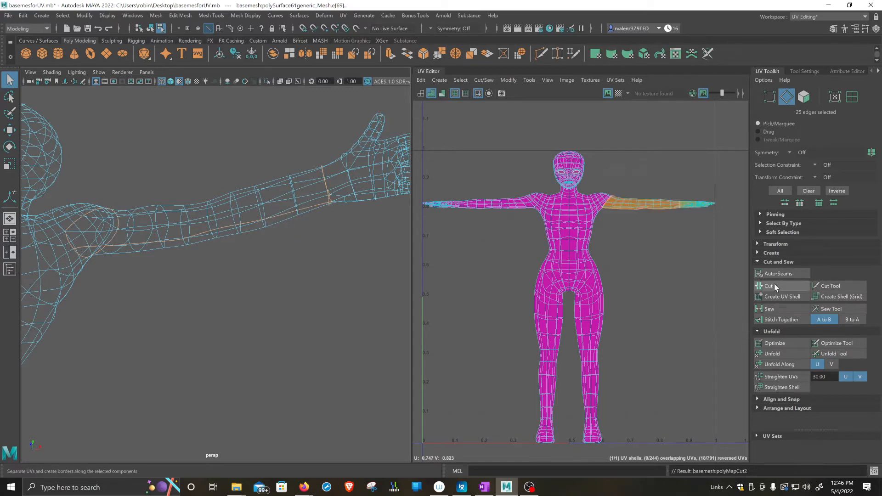
left_click_drag(208, 240, 220, 257, "alt")
middle_click_drag(221, 257, 239, 281, "alt")
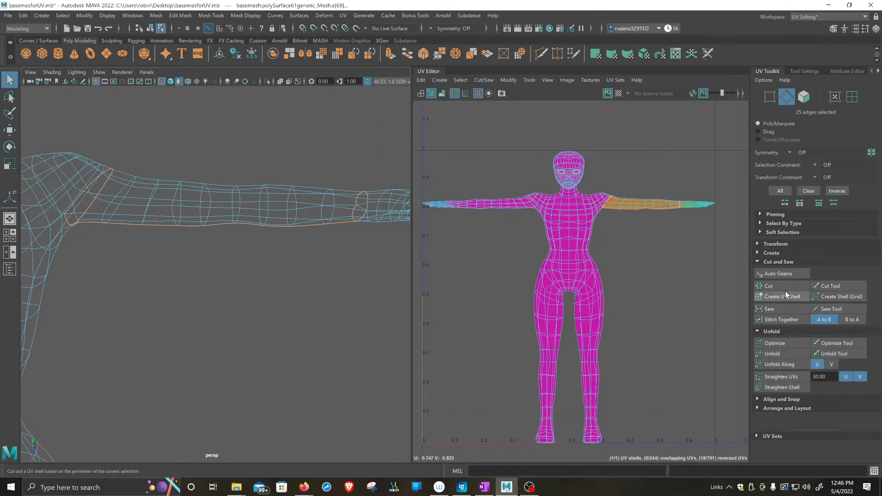
left_click(785, 313)
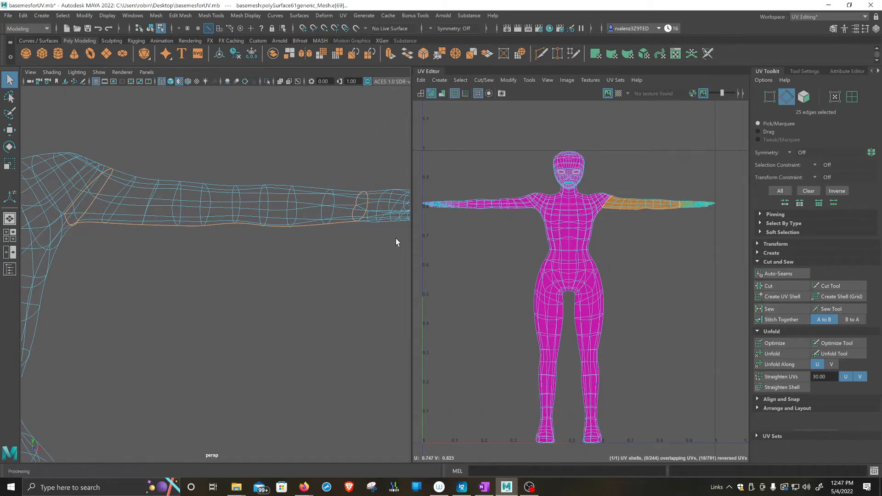
Step: Switch to UV shell selection and compare the left arm's shell with the body's shell in the UV layout and on the model
scroll(638, 224, "up", 4)
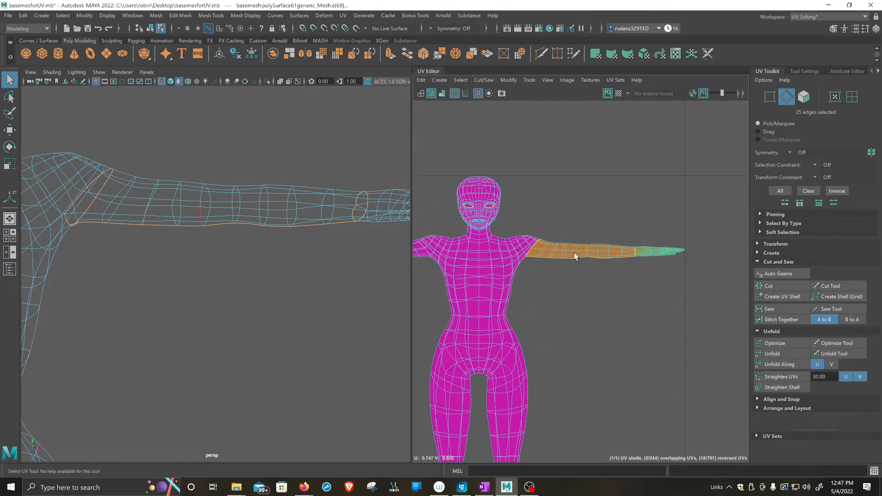
right_click(575, 258)
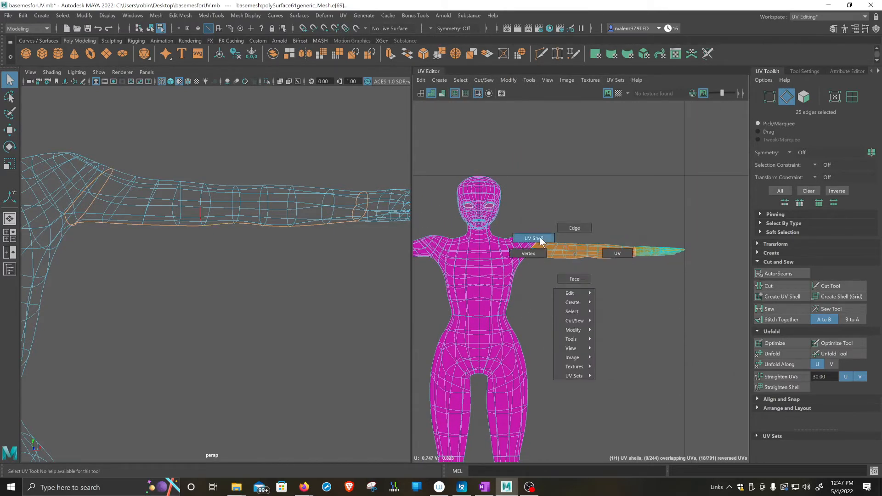
left_click(540, 239)
left_click(557, 252)
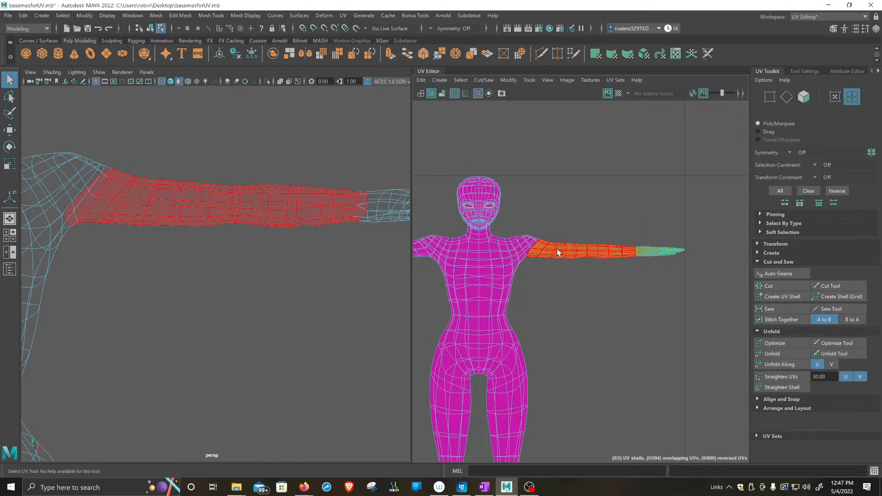
left_click(430, 221)
left_click(570, 248)
left_click(569, 234)
left_click(570, 247)
left_click(566, 268)
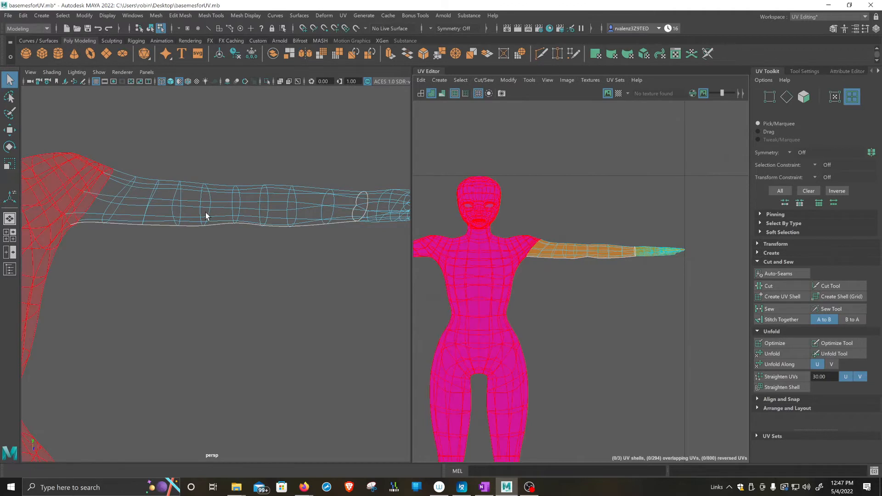
Step: Unfold the left arm's UV shell and reposition it upright in the empty space below the hand's shell
left_click(566, 252)
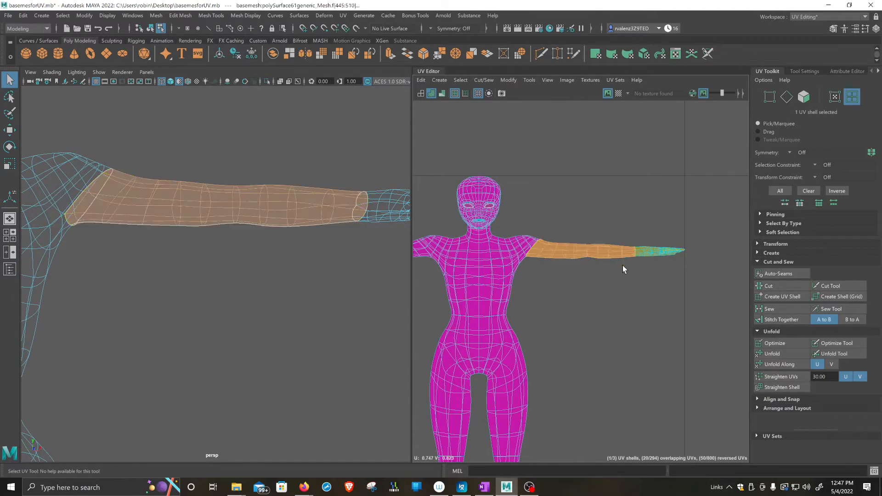
left_click(772, 353)
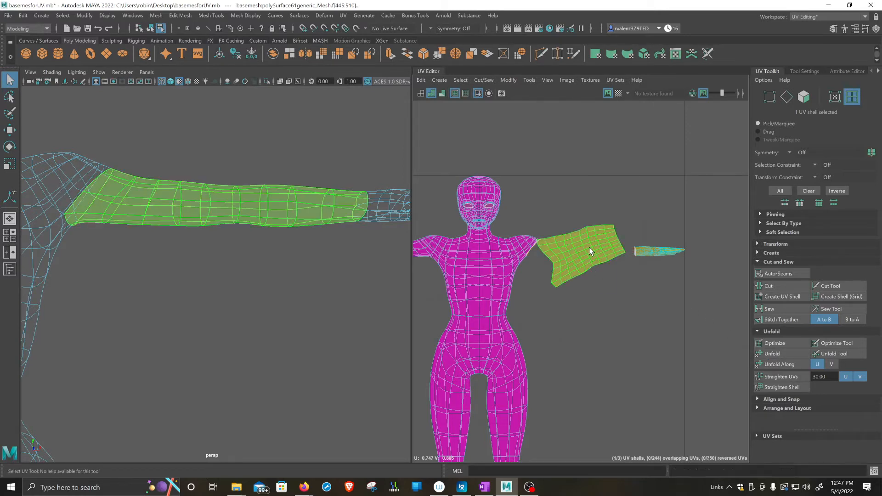
key("e")
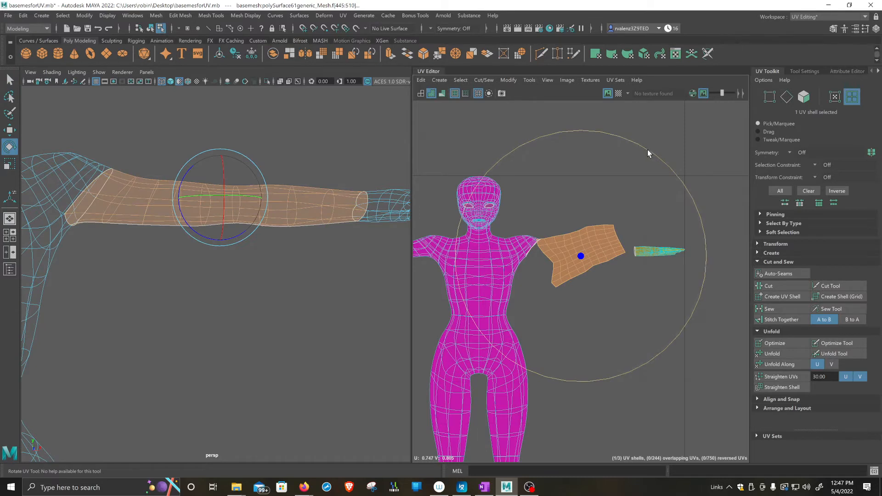
left_click_drag(647, 150, 646, 356)
key("w")
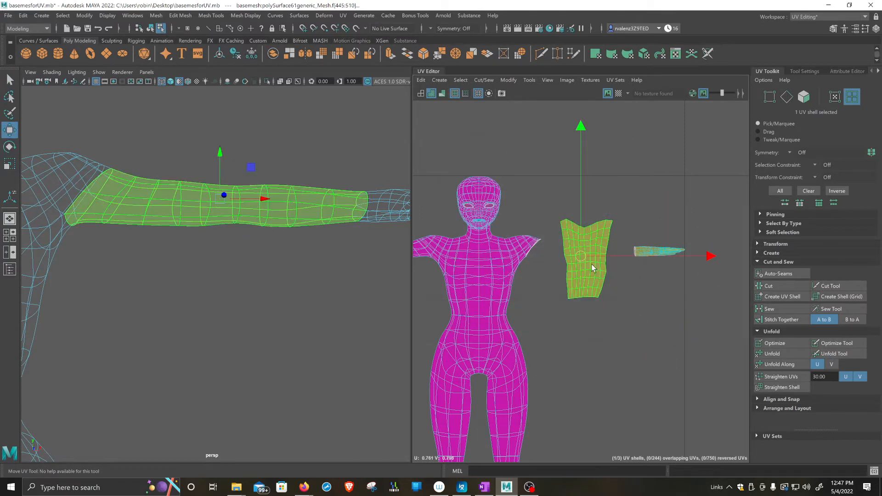
left_click_drag(581, 256, 632, 328)
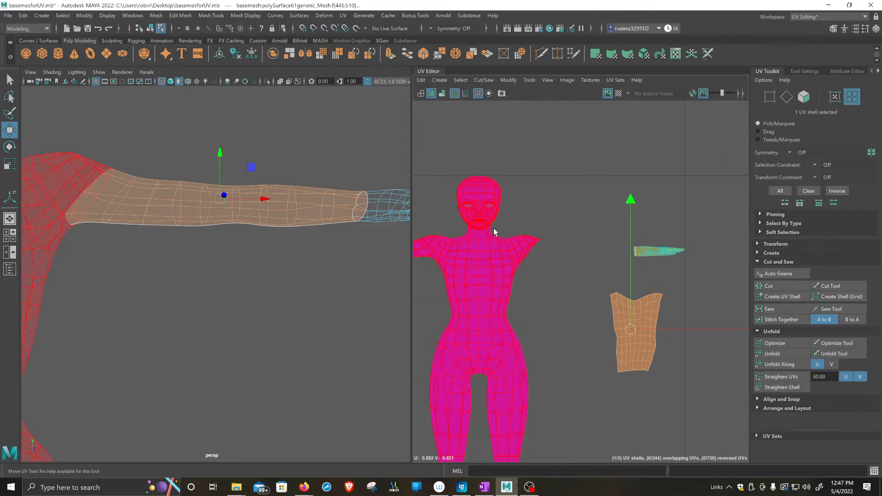
Step: Switch the model view to shaded display and examine the left arm's shell and shoulder seam from several angles
scroll(193, 262, "down", 5)
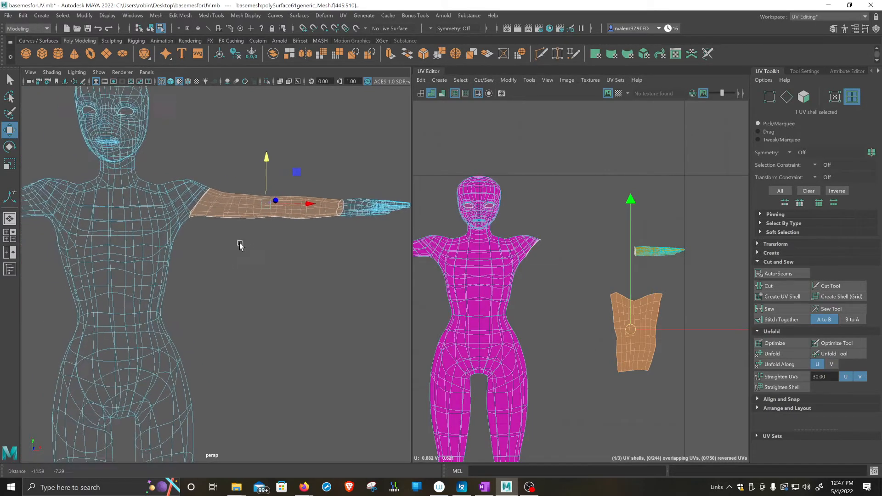
middle_click_drag(240, 245, 260, 229, "alt")
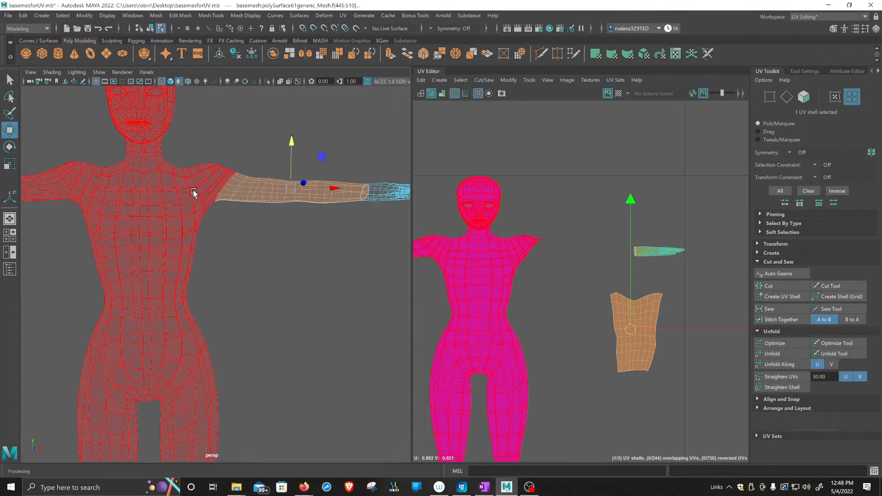
key("5")
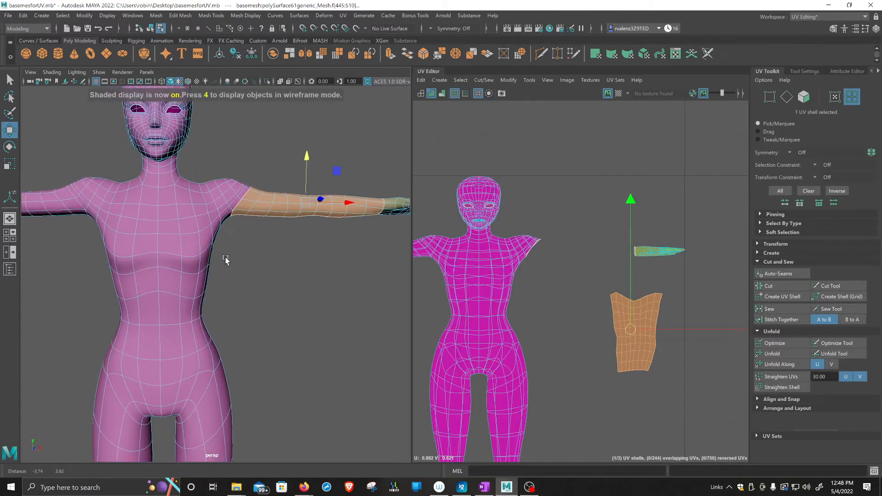
scroll(252, 248, "down", 3)
left_click(256, 257)
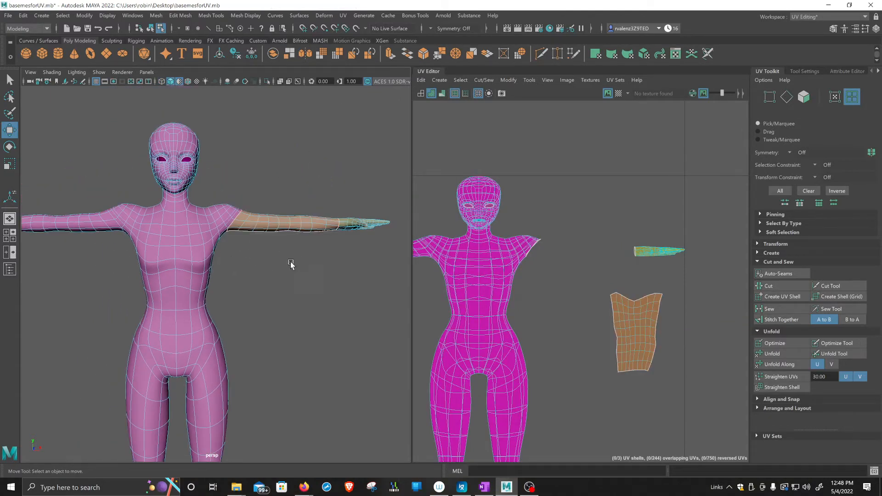
left_click_drag(291, 263, 271, 278, "alt")
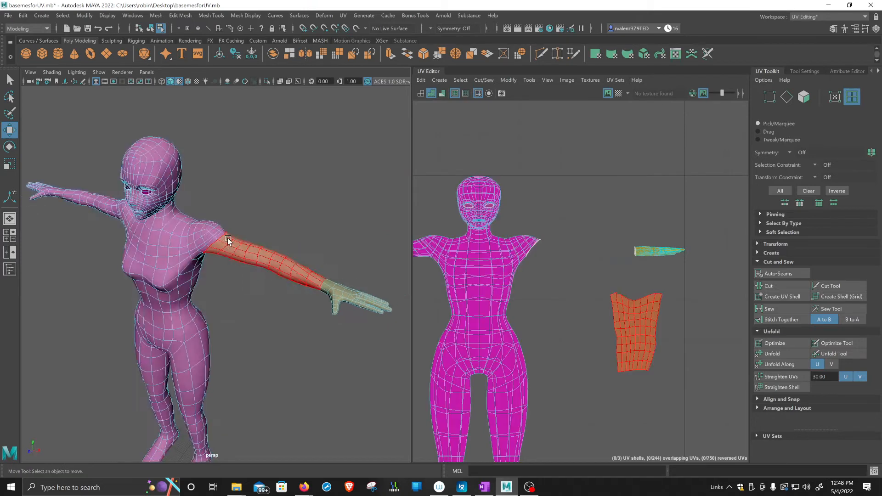
middle_click_drag(236, 319, 218, 309, "alt")
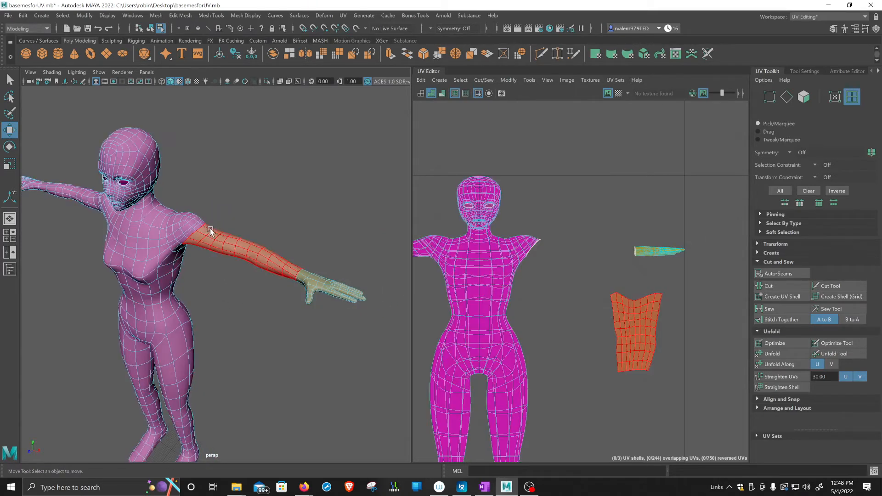
left_click(253, 249)
scroll(275, 286, "up", 5)
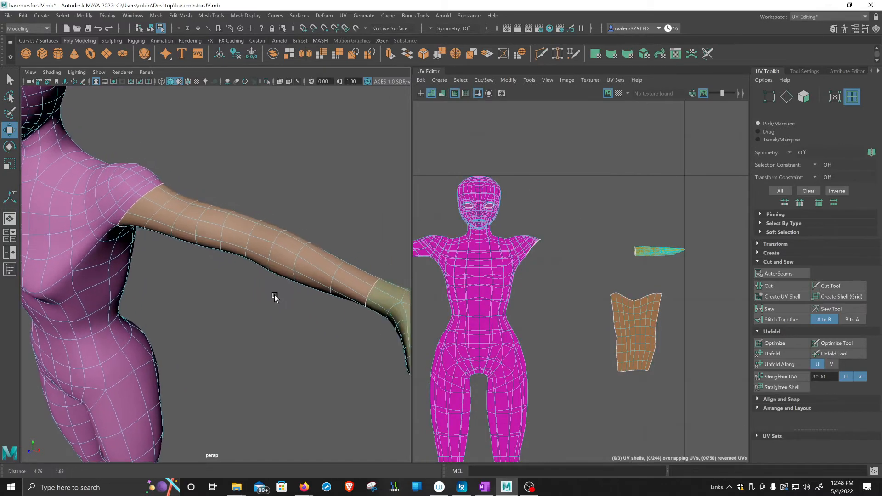
scroll(274, 297, "down", 5)
scroll(248, 325, "up", 5)
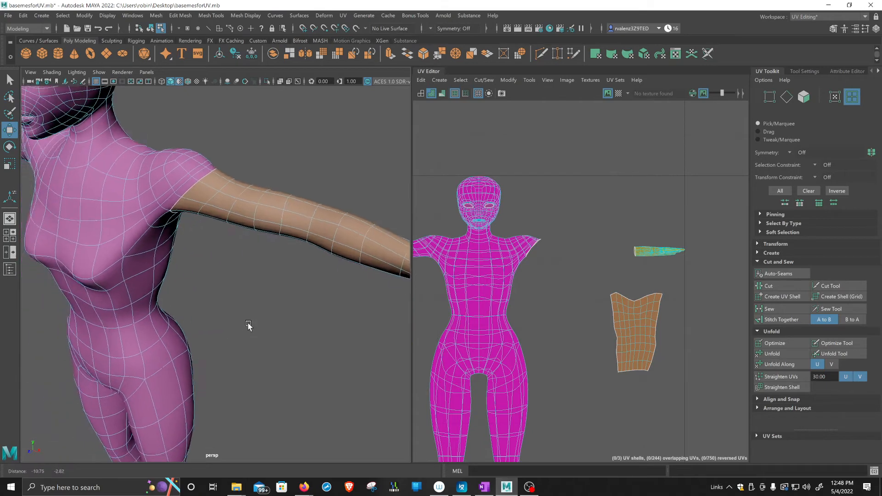
scroll(248, 325, "down", 4)
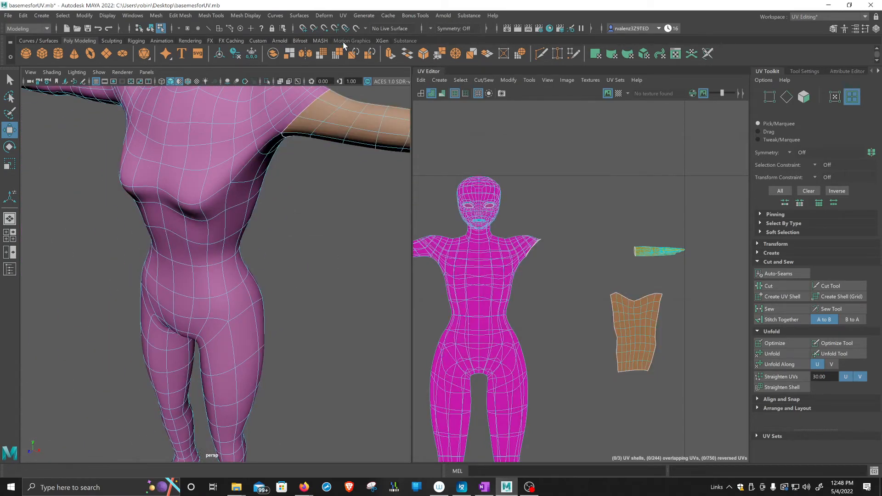
Step: Activate the 3D Cut and Sew UV Tool on the body mesh and switch to edge mode around the hips
left_click(343, 16)
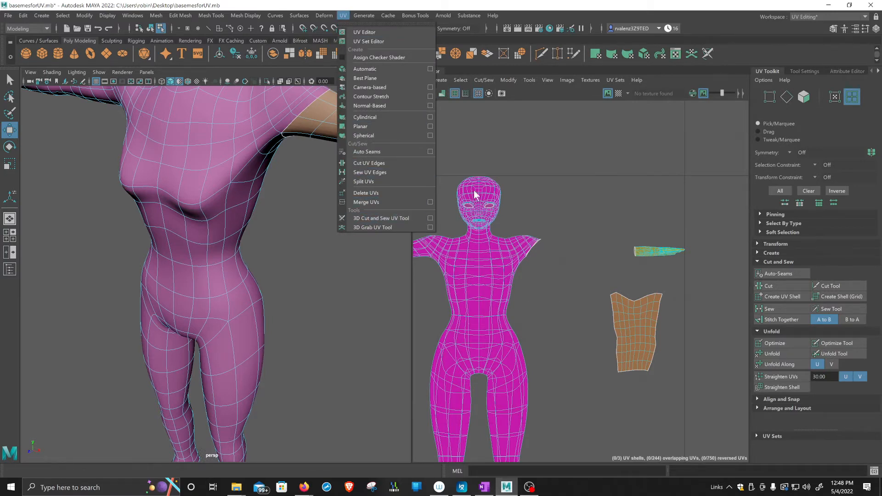
left_click(707, 53)
left_click(707, 52)
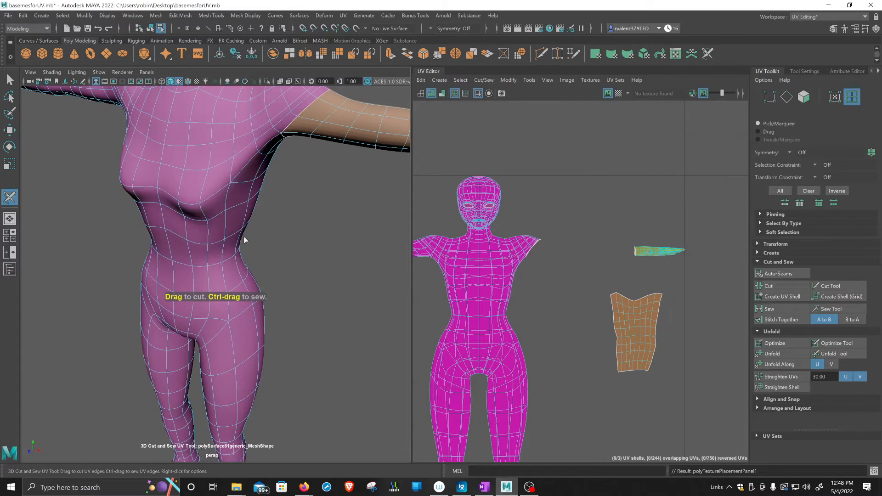
left_click_drag(244, 239, 244, 197, "alt")
middle_click_drag(244, 196, 229, 282, "alt")
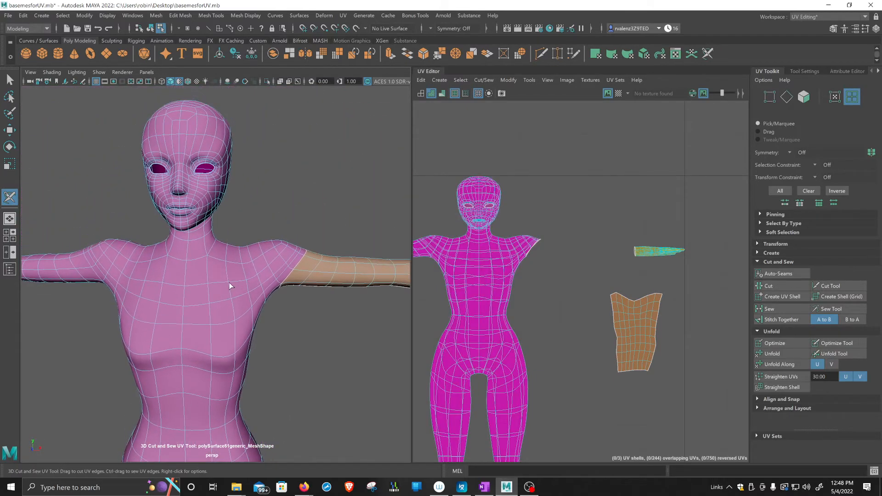
middle_click_drag(250, 246, 229, 173, "alt")
middle_click_drag(285, 357, 293, 238, "alt")
left_click_drag(273, 274, 301, 261, "alt")
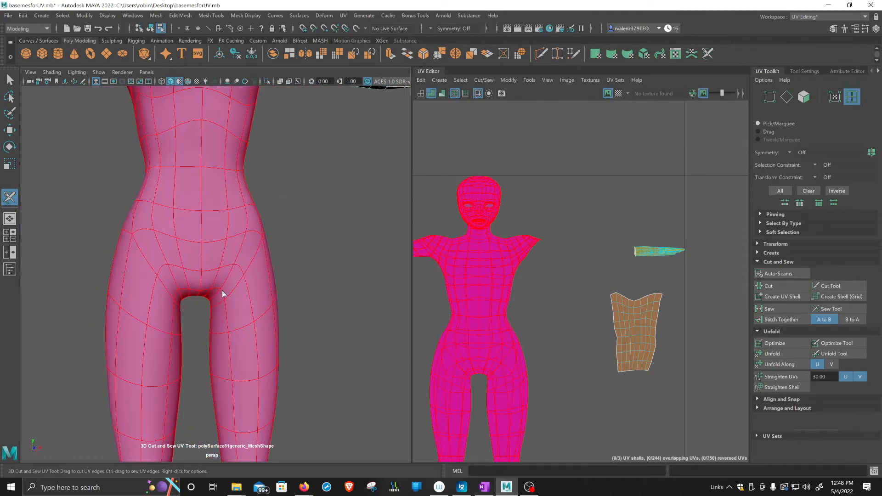
left_click_drag(276, 293, 281, 273, "alt")
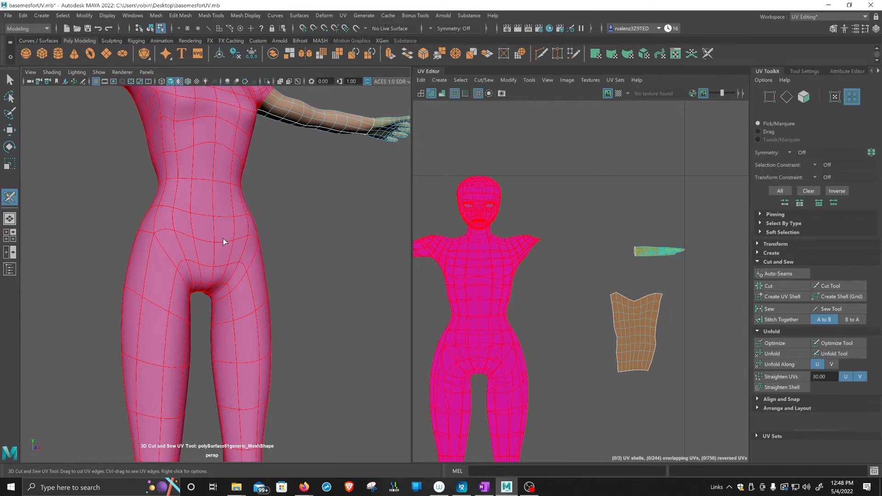
right_click_drag(222, 265, 229, 207)
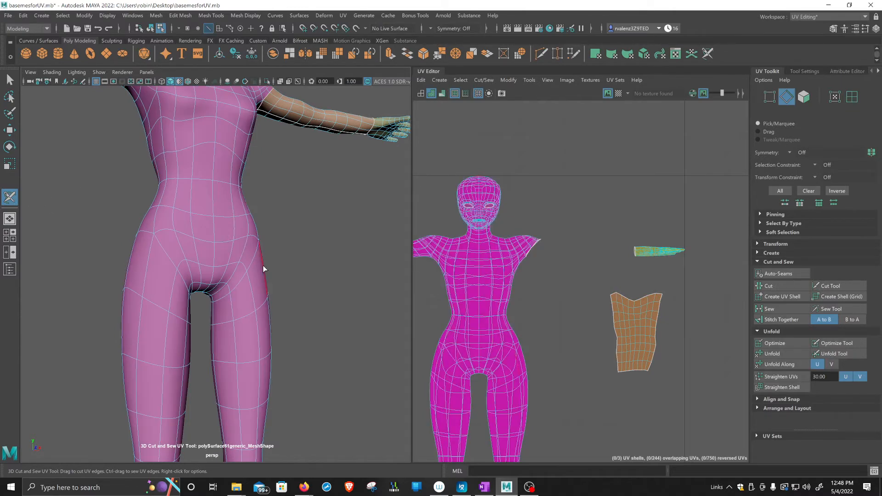
left_click_drag(263, 266, 281, 282, "alt")
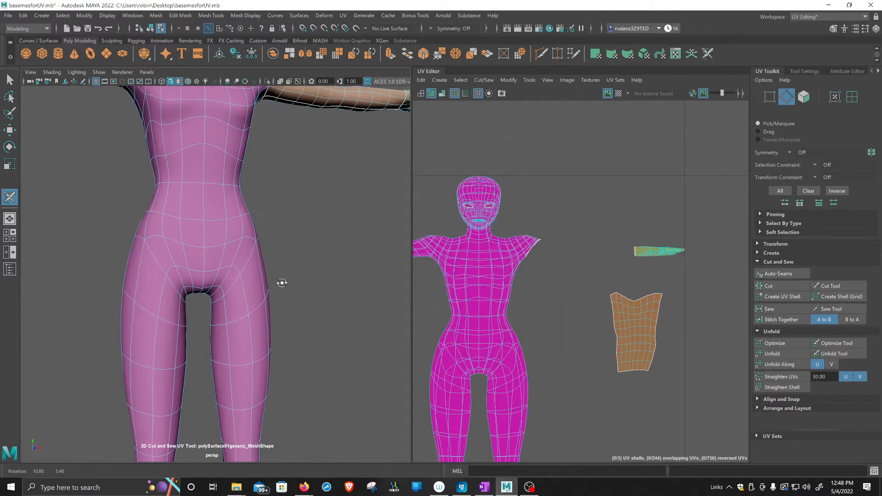
Step: Try cutting the whole edge loop running from the left groin crease up the torso, and undo the cut
left_click(226, 285)
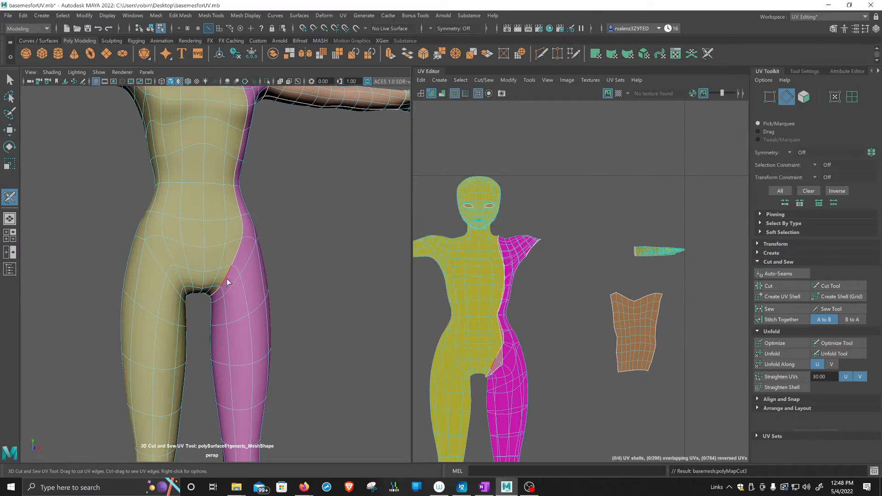
scroll(228, 282, "down", 4)
left_click_drag(235, 275, 272, 293, "alt")
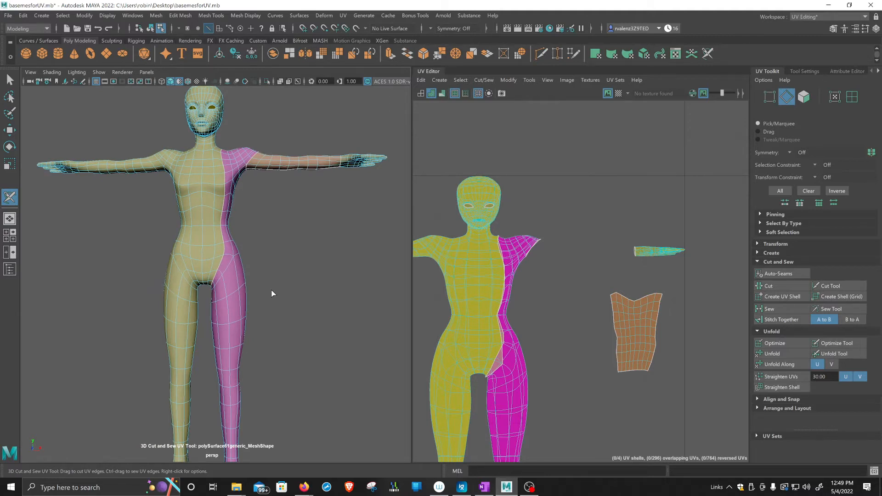
key("ctrl+z")
Step: Cut a few edges across the front and side of the left hip, and sew them back together
scroll(251, 294, "up", 6)
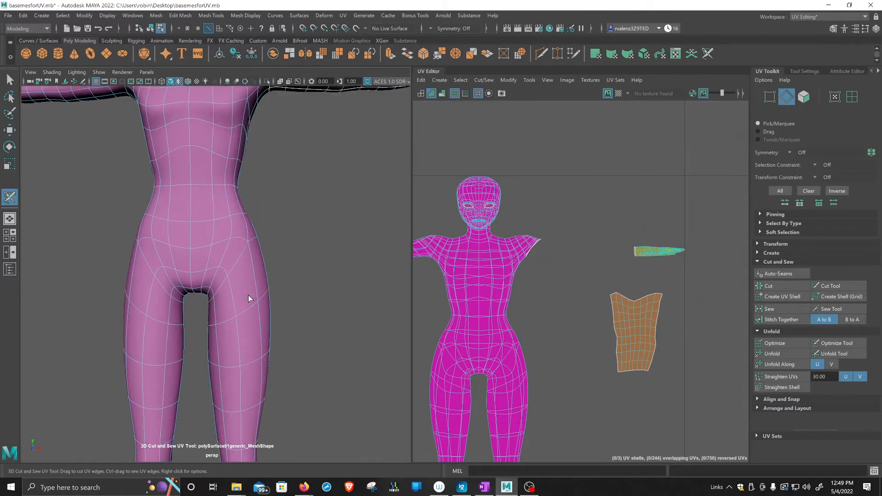
scroll(251, 298, "down", 1)
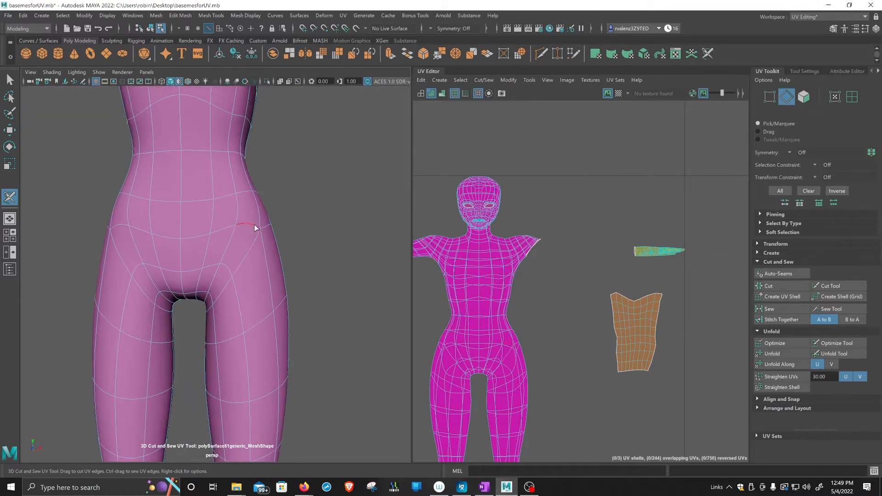
left_click(255, 227)
left_click(243, 227)
left_click(270, 231)
mouse_move(305, 269)
left_mouse_down("alt")
mouse_move(293, 256)
mouse_move(242, 257)
mouse_move(294, 260)
left_mouse_up("alt")
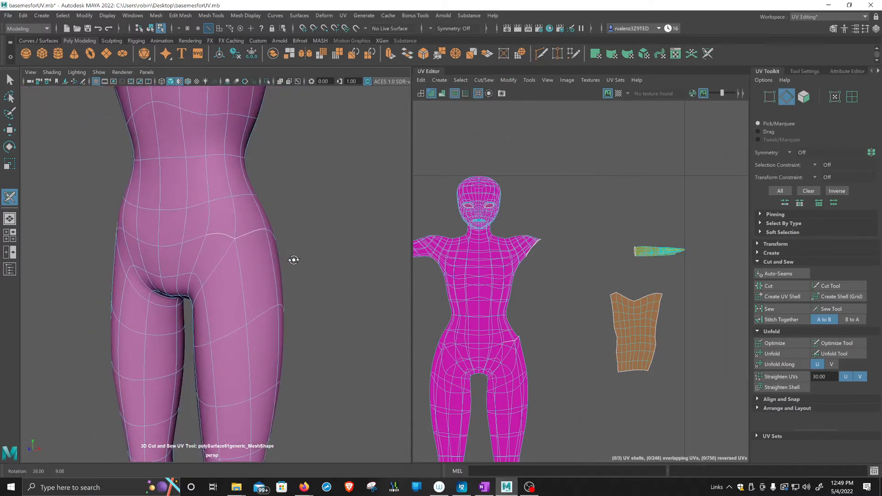
left_click(214, 237, "ctrl")
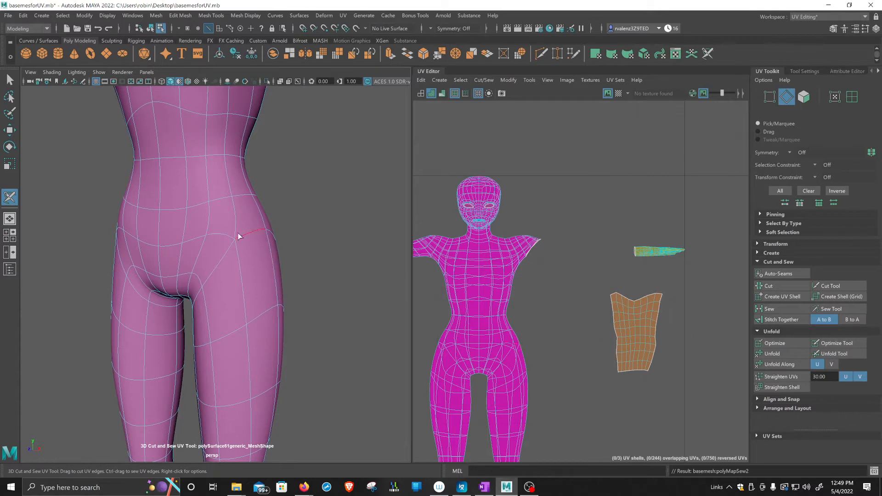
Step: Cut the UV edges down the left groin crease and around the left hip to the middle of the back
left_click_drag(239, 257, 255, 278, "alt")
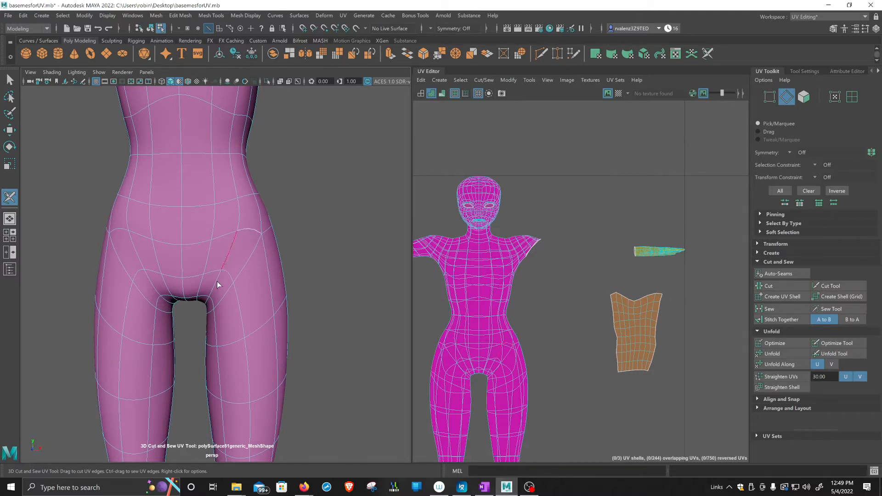
mouse_move(218, 284)
left_mouse_down()
mouse_move(210, 305)
mouse_move(220, 306)
left_mouse_up()
left_click_drag(328, 272, 291, 268, "alt")
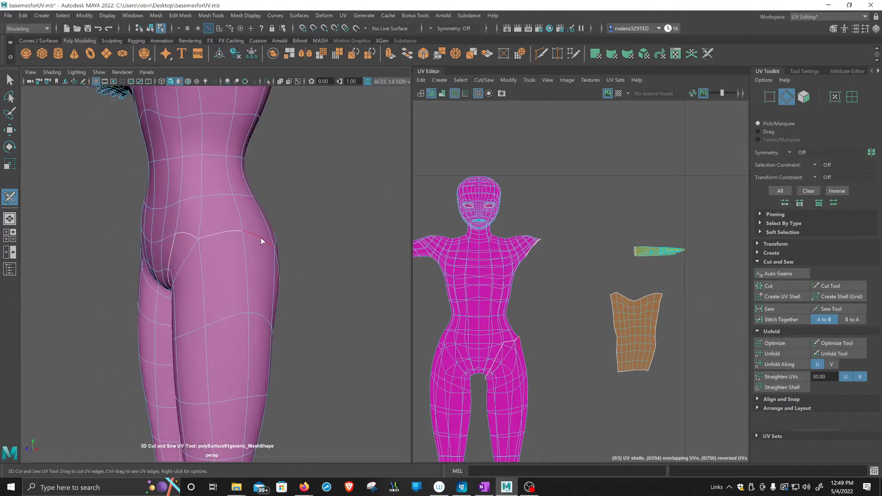
left_click_drag(345, 227, 272, 234, "alt")
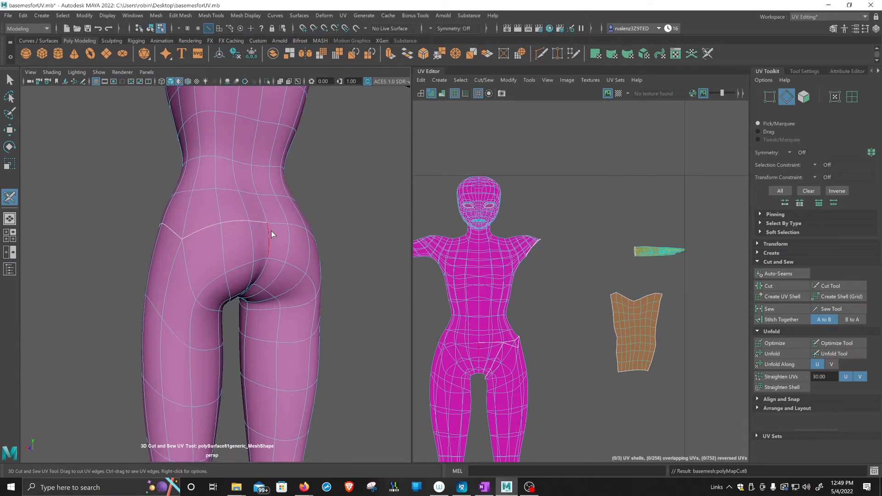
Step: Extend the UV cut along the edges underneath the crotch between the two legs
left_click_drag(233, 285, 316, 282, "alt")
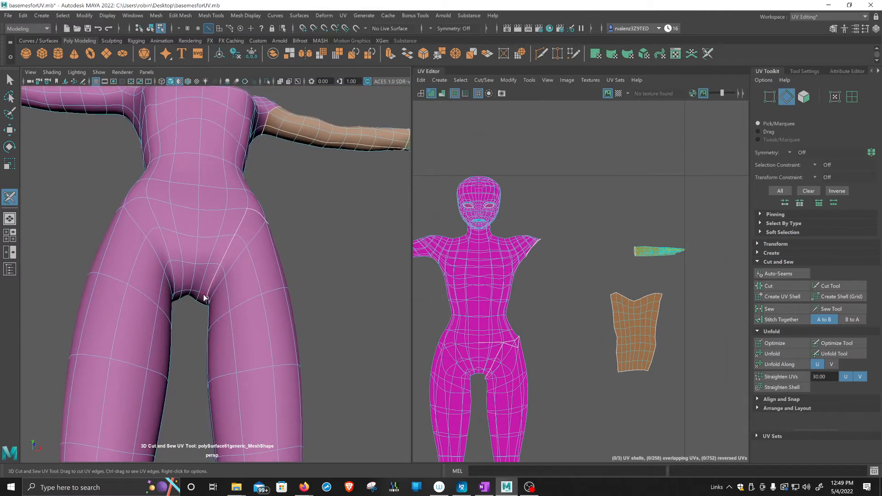
left_click_drag(199, 292, 174, 294)
left_click_drag(272, 273, 291, 264, "alt")
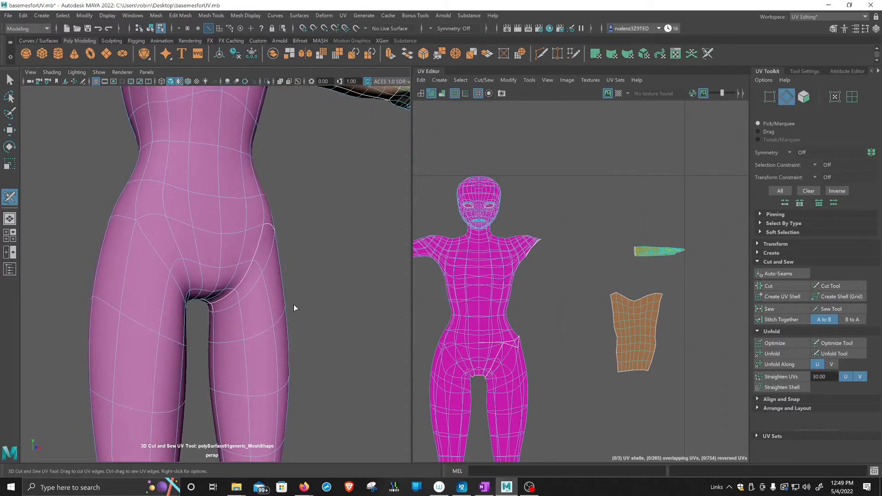
Step: Cut the UVs along the full edge loop around the left ankle to separate the foot
middle_click_drag(299, 323, 300, 247, "alt")
middle_click_drag(308, 343, 323, 219, "alt")
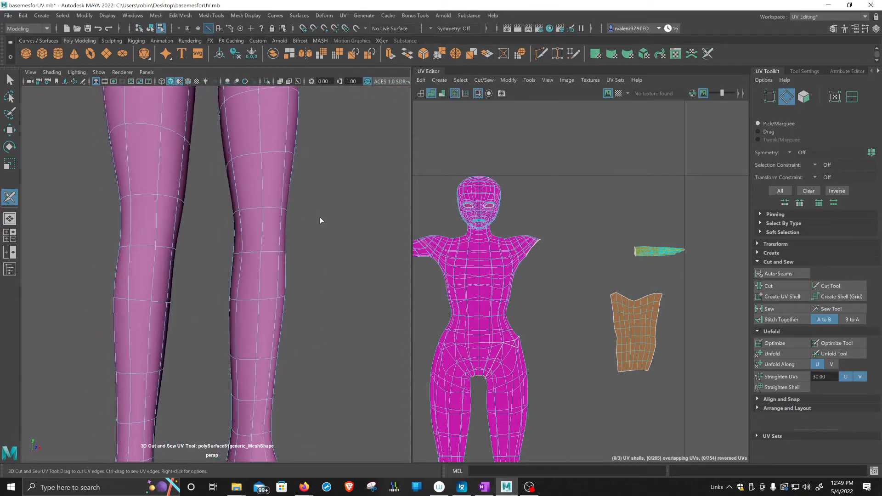
middle_click_drag(353, 368, 332, 286, "alt")
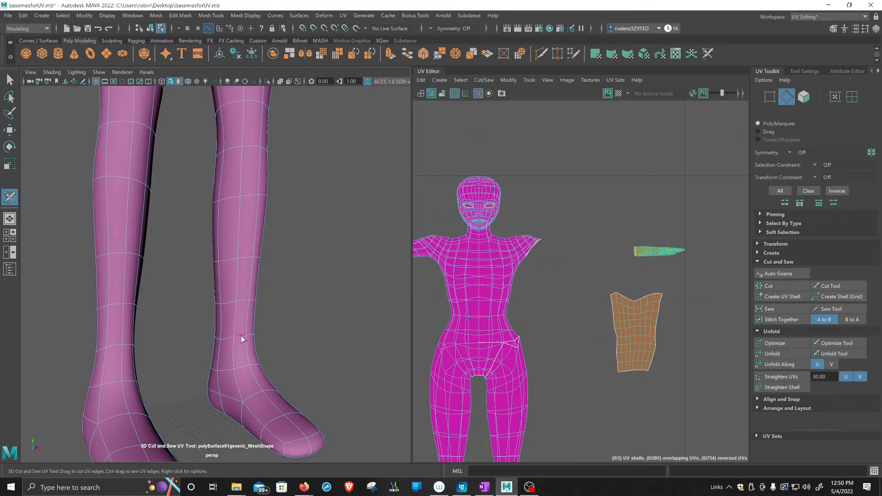
double_click(241, 339)
middle_click_drag(276, 299, 268, 420, "alt")
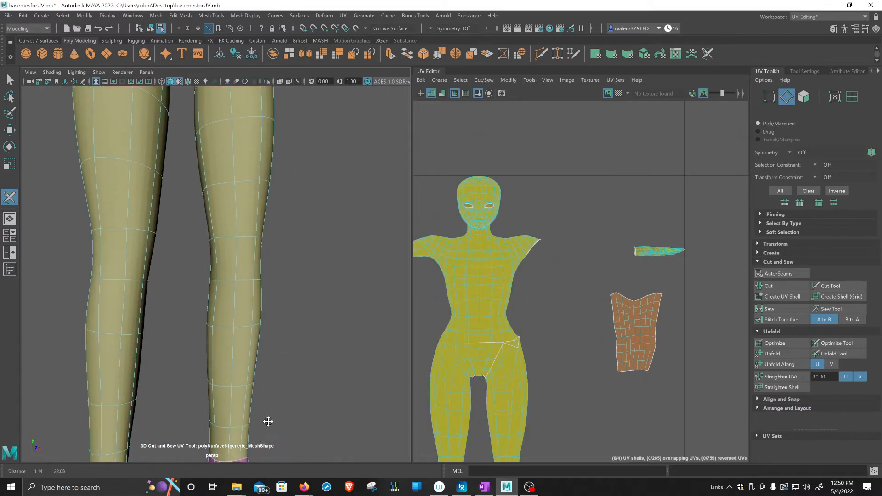
Step: Cut the UVs down the middle of the buttocks from the hip seam to the crotch to separate the left leg
mouse_move(305, 373)
middle_mouse_down("alt")
mouse_move(287, 274)
mouse_move(295, 373)
middle_mouse_up("alt")
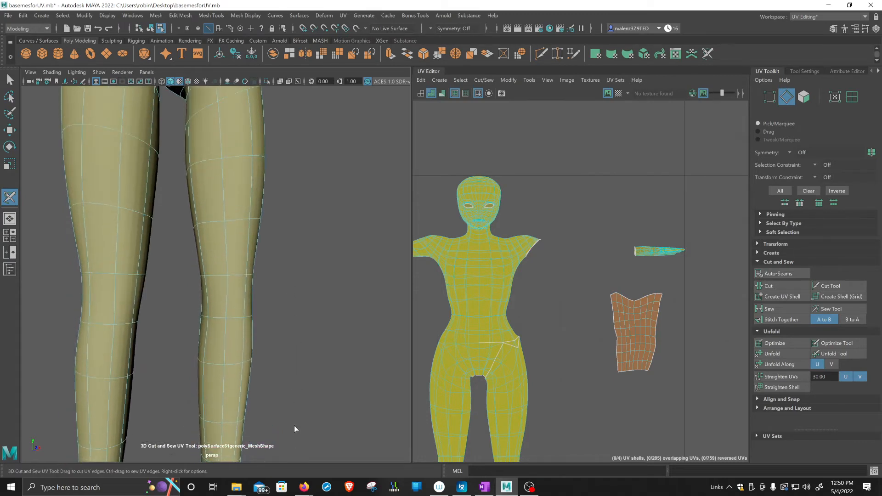
middle_click_drag(278, 237, 289, 366, "alt")
left_click_drag(323, 270, 211, 270, "alt")
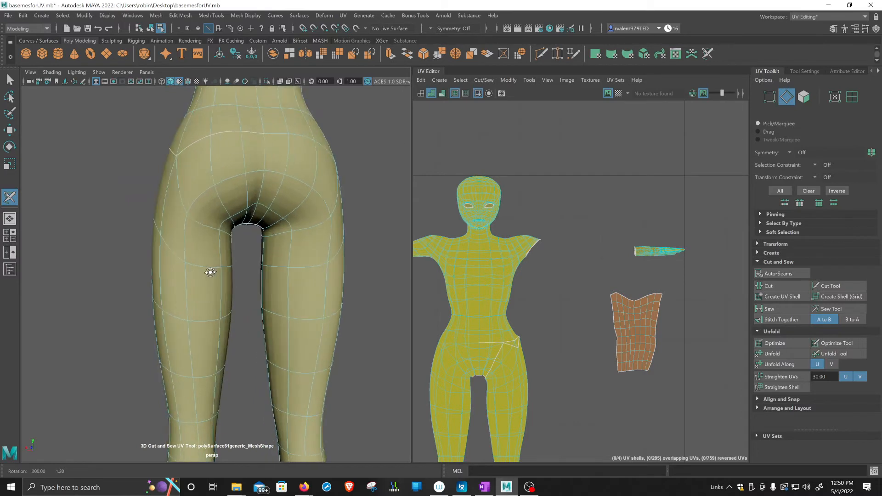
left_click(265, 158)
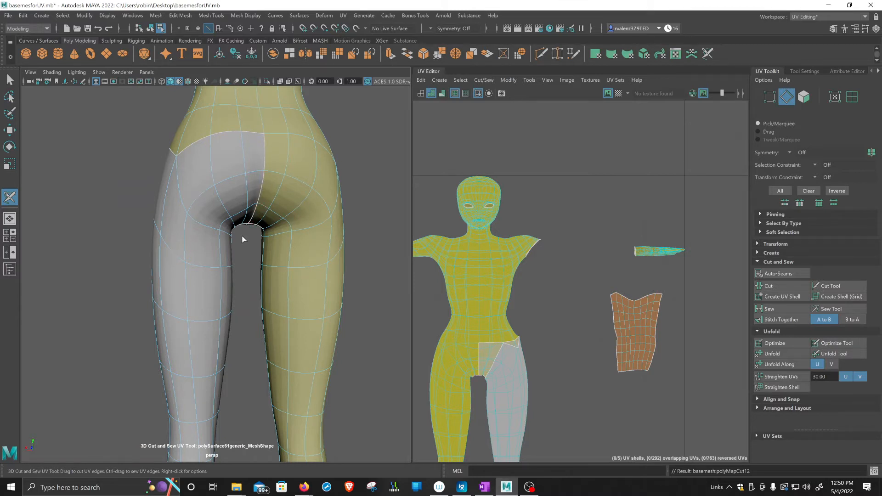
Step: Cut the UVs along the full edge loop around the right ankle to separate the foot
left_click_drag(243, 239, 234, 327, "alt")
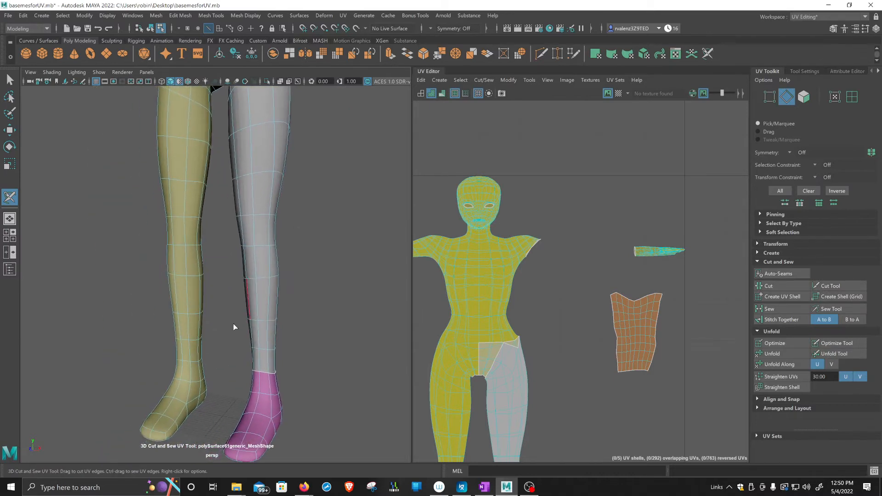
double_click(196, 365)
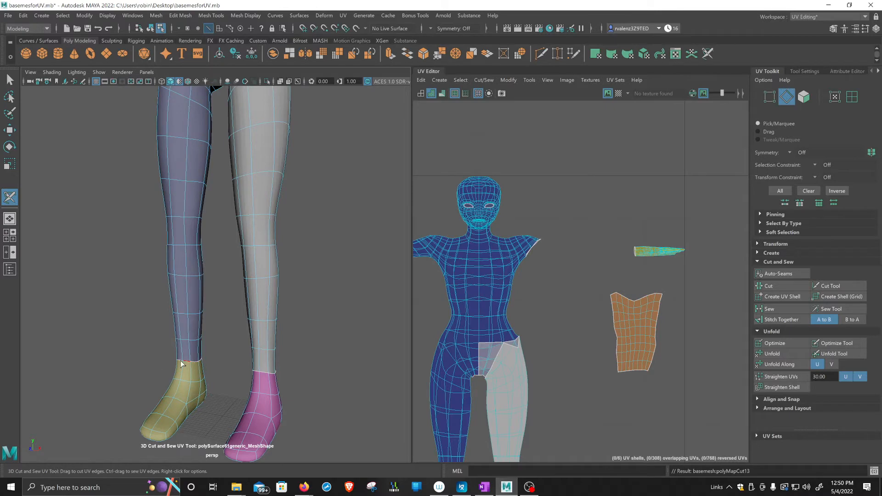
Step: Cut the UV edges up the right groin crease and around the right hip to the seam at the middle of the back
left_click_drag(181, 364, 205, 285, "alt")
scroll(205, 283, "up", 2)
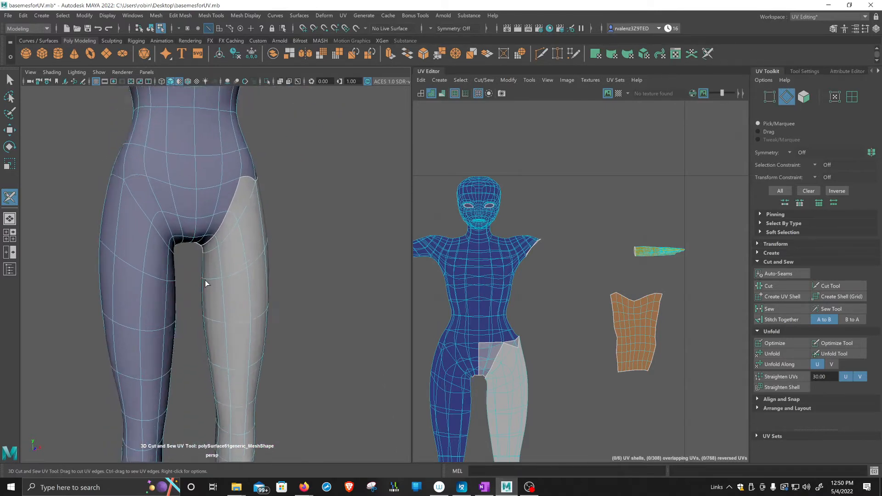
scroll(205, 283, "up", 2)
middle_click_drag(181, 246, 191, 297, "alt")
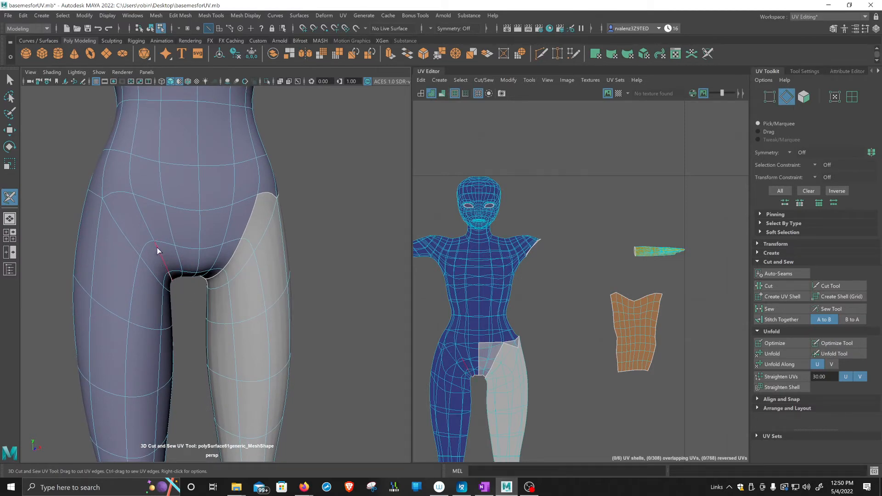
left_click_drag(147, 229, 140, 209)
left_click_drag(128, 242, 196, 244, "alt")
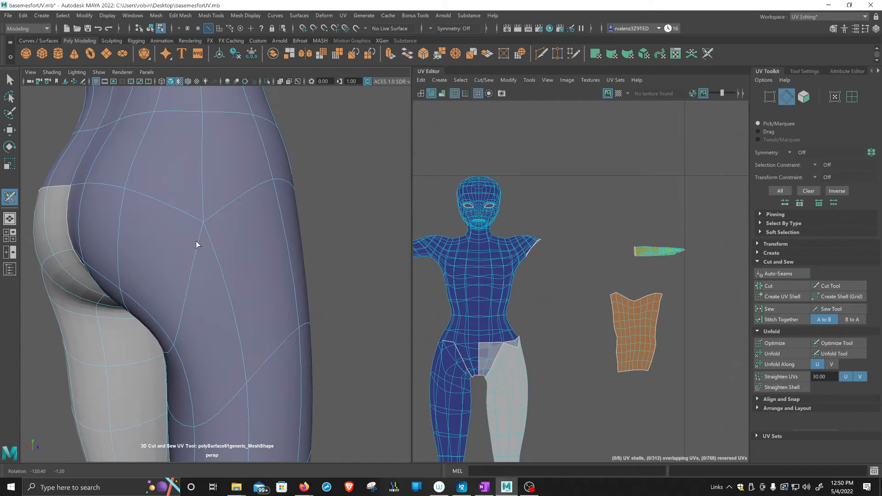
double_click(283, 180)
middle_click_drag(240, 233, 373, 241, "alt")
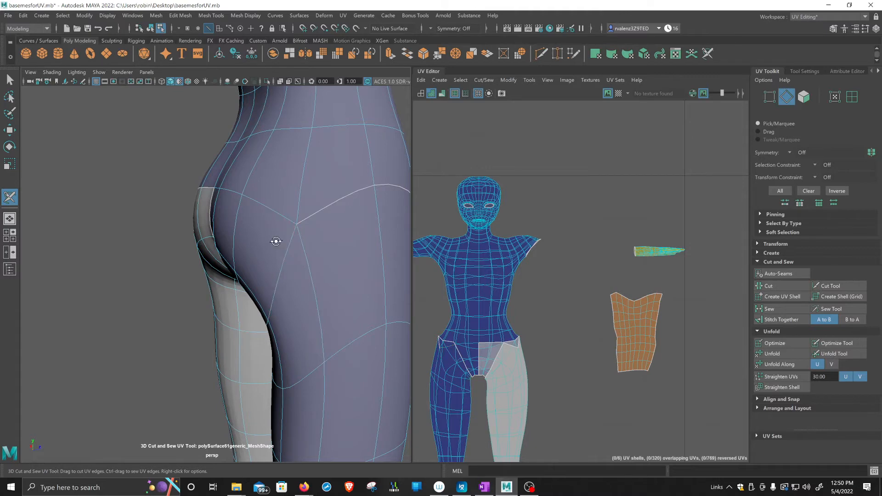
left_click_drag(276, 242, 291, 239, "alt")
left_click(334, 195)
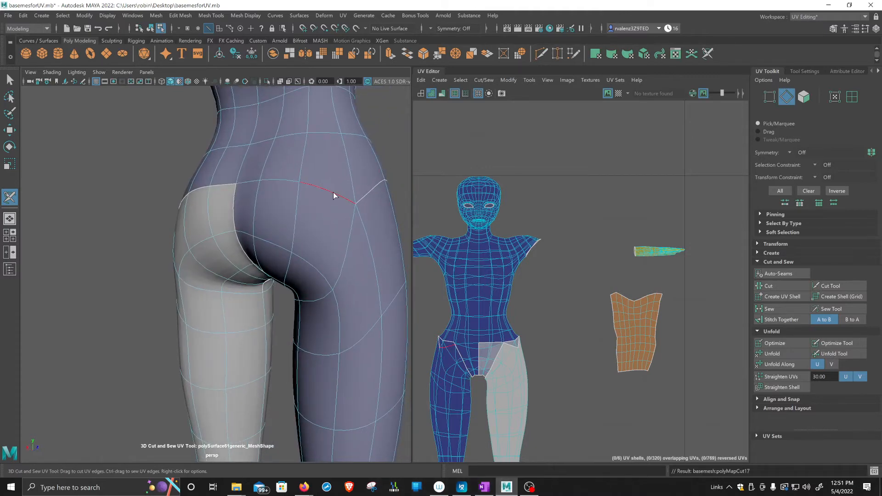
Step: Cut a UV seam down the inner side of each leg, from the crotch to the ankle
scroll(346, 234, "down", 6)
left_click_drag(346, 233, 271, 271, "alt")
scroll(271, 269, "down", 2)
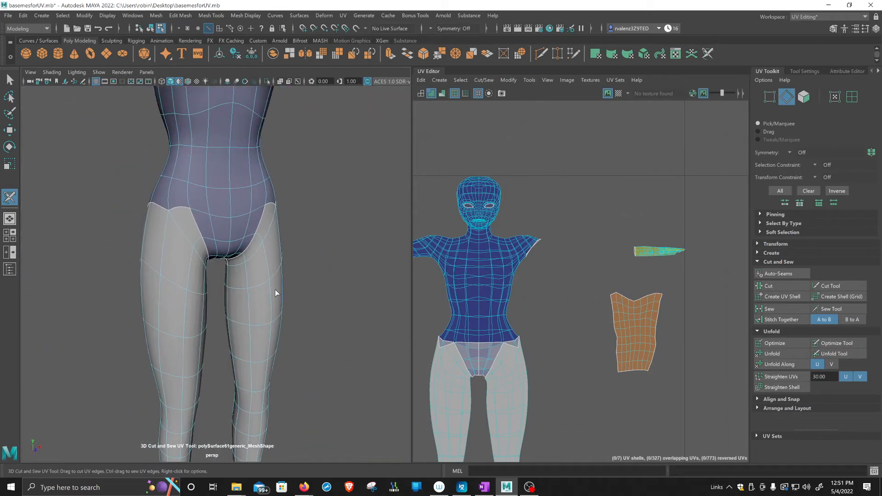
scroll(290, 221, "down", 3)
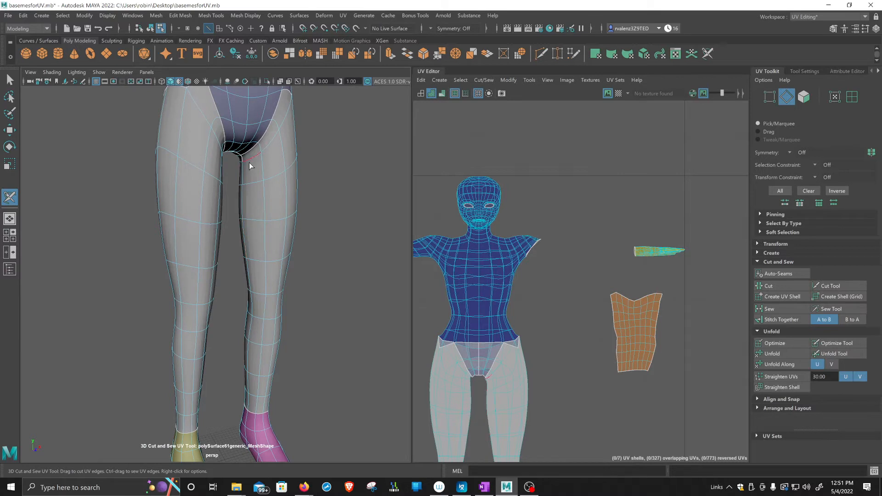
left_click(246, 346)
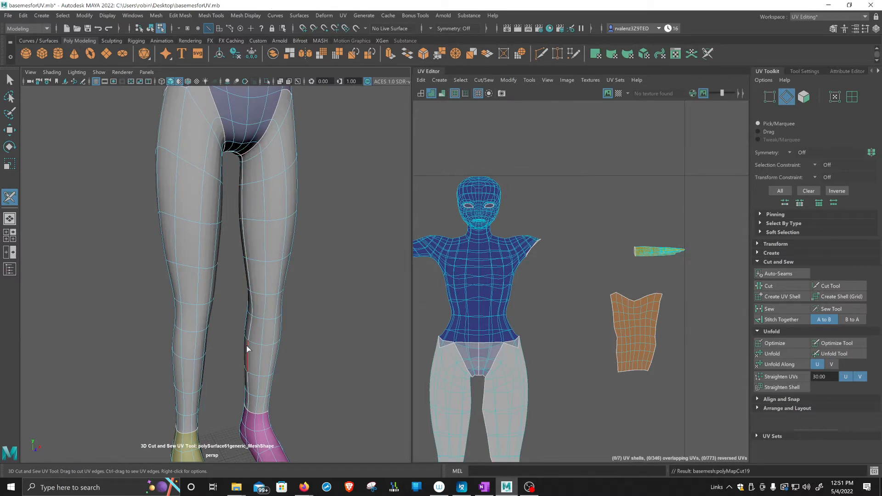
left_click_drag(271, 263, 301, 252, "alt")
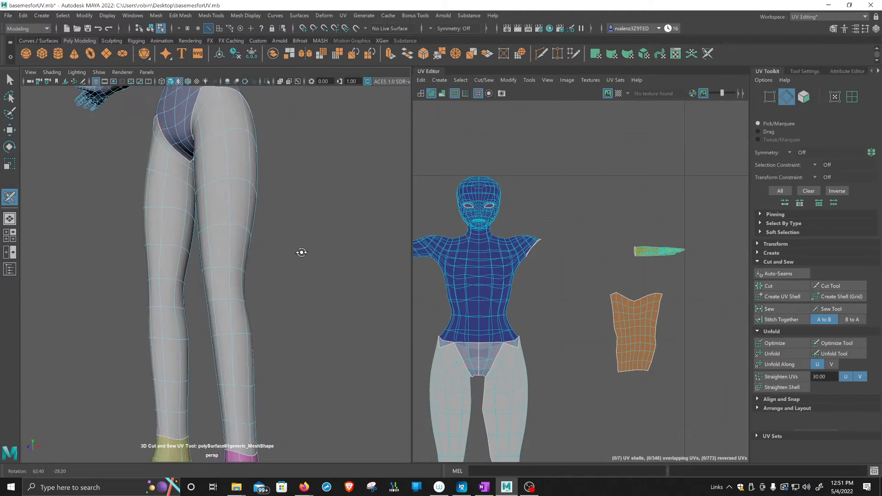
left_click(186, 233)
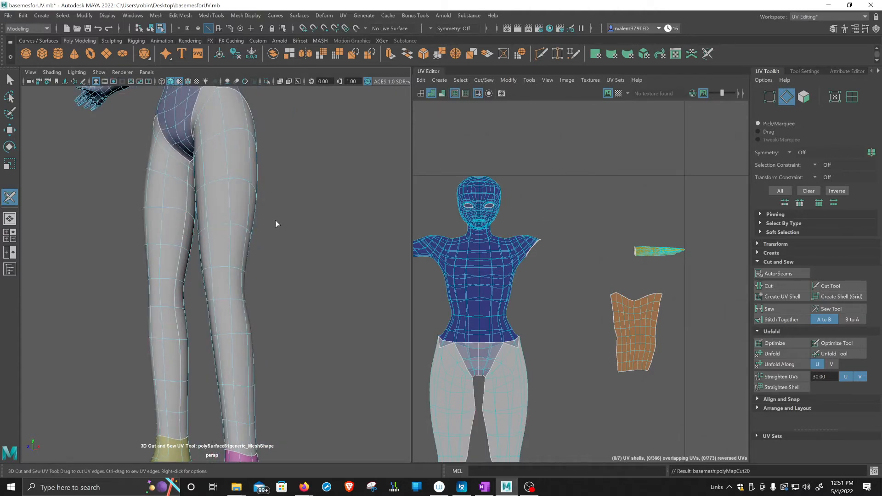
Step: Set the UV symmetry to Object X
left_click_drag(276, 223, 362, 160, "alt")
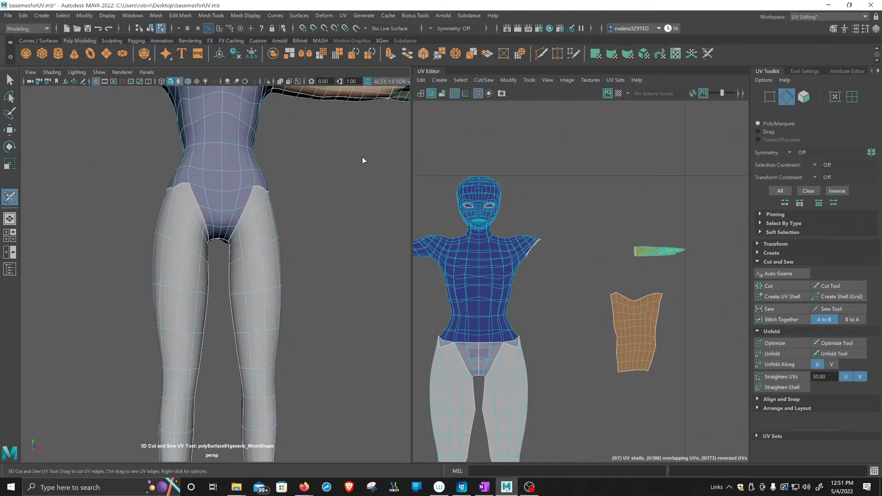
left_click(790, 152)
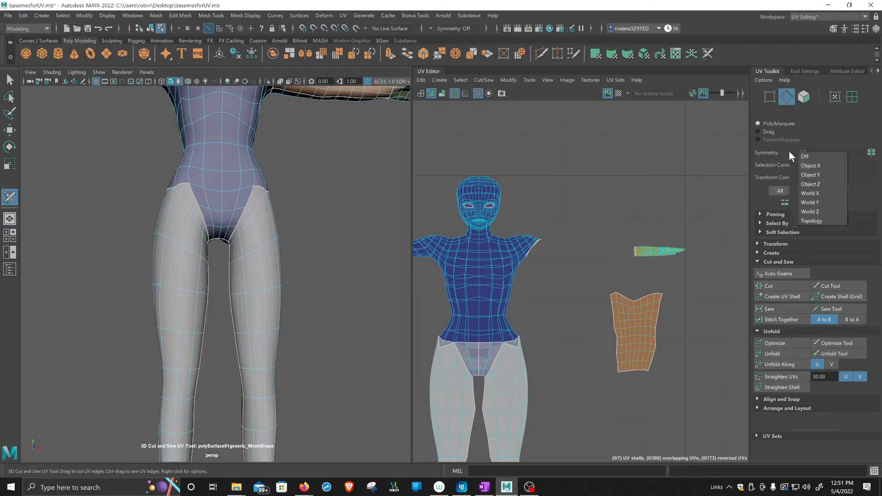
left_click(811, 166)
Step: Cut the UVs along the side of the left hand from the wrist around the fingers, and check the seam in wireframe
scroll(360, 205, "down", 5)
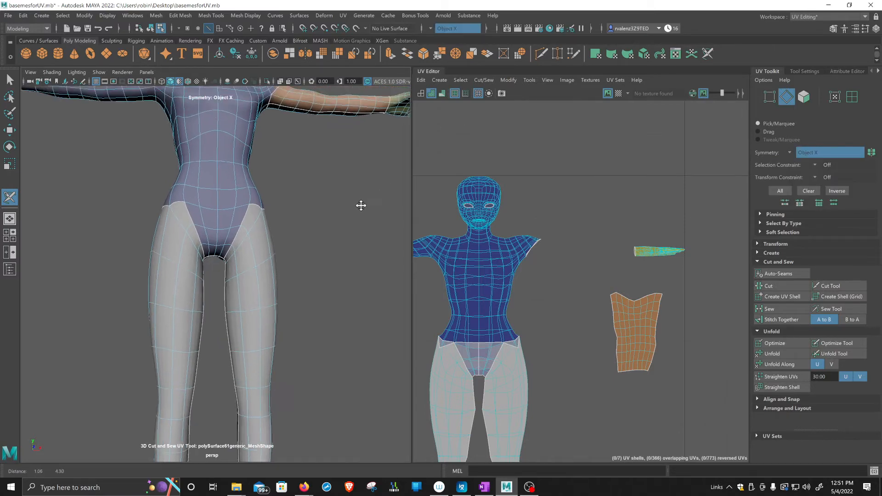
left_click_drag(338, 214, 337, 235, "alt")
middle_click_drag(337, 234, 239, 247, "alt")
scroll(315, 279, "up", 5)
left_click_drag(255, 238, 250, 246, "alt")
middle_click_drag(249, 246, 214, 234, "alt")
scroll(232, 245, "up", 3)
mouse_move(276, 226)
left_mouse_down("alt")
mouse_move(266, 227)
mouse_move(265, 240)
left_mouse_up("alt")
middle_click_drag(266, 244, 259, 254, "alt")
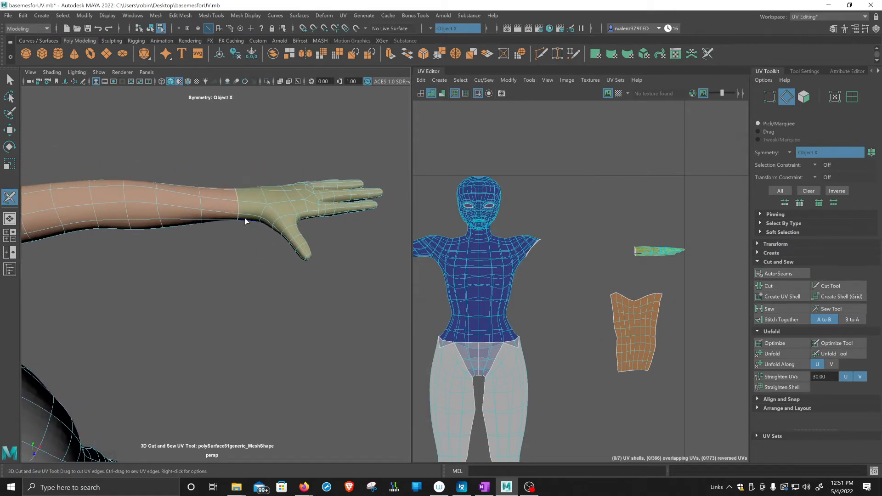
left_click_drag(245, 222, 276, 225)
left_click_drag(249, 270, 256, 262, "alt")
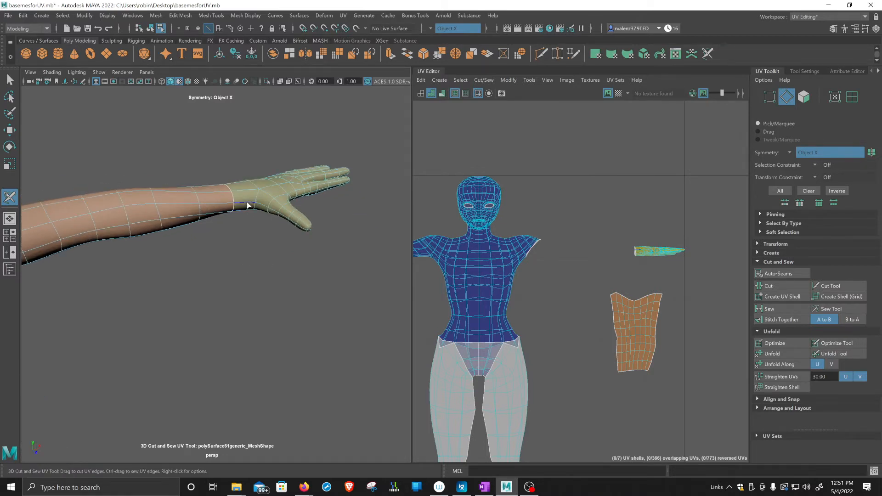
left_click_drag(235, 202, 248, 205)
left_click_drag(332, 208, 239, 202, "alt")
left_click_drag(214, 244, 258, 302, "alt")
key("4")
mouse_move(307, 284)
left_mouse_down("alt")
mouse_move(293, 283)
mouse_move(309, 291)
left_mouse_up("alt")
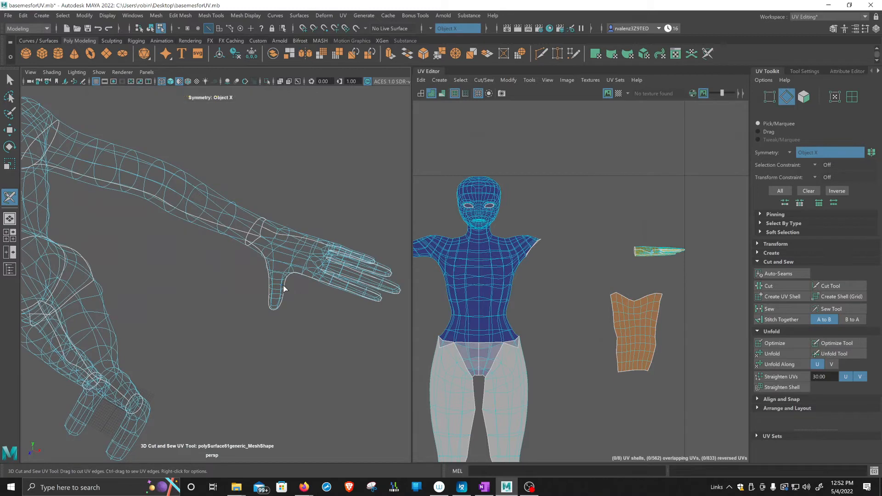
key("5")
Step: Cut the UV edges all the way around the right wrist to separate the hand from the arm
left_click_drag(167, 264, 269, 238, "alt")
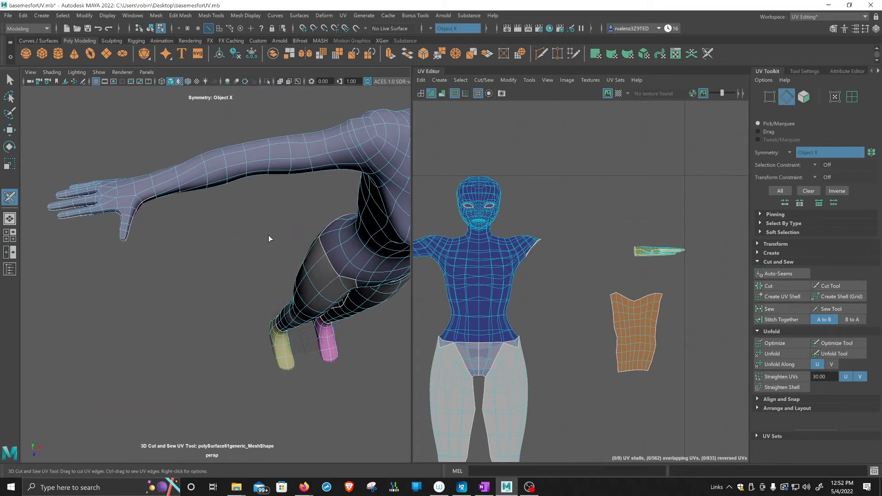
left_click(154, 193)
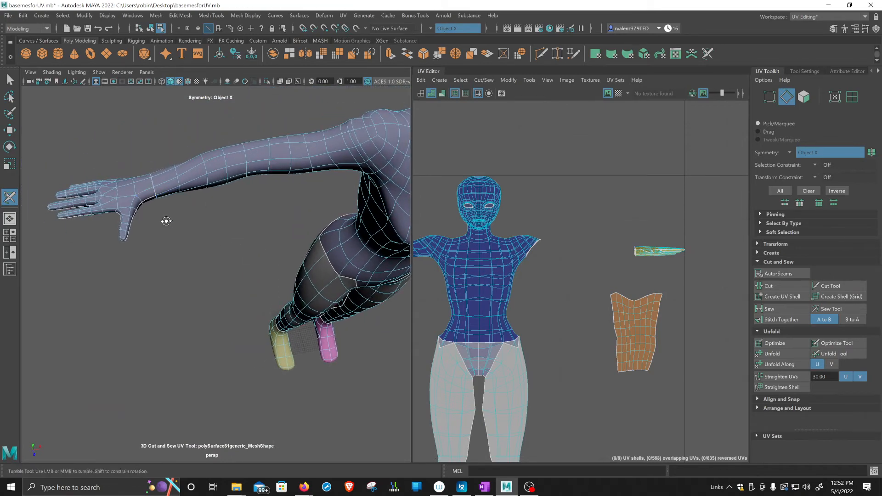
left_click_drag(171, 226, 191, 182, "alt")
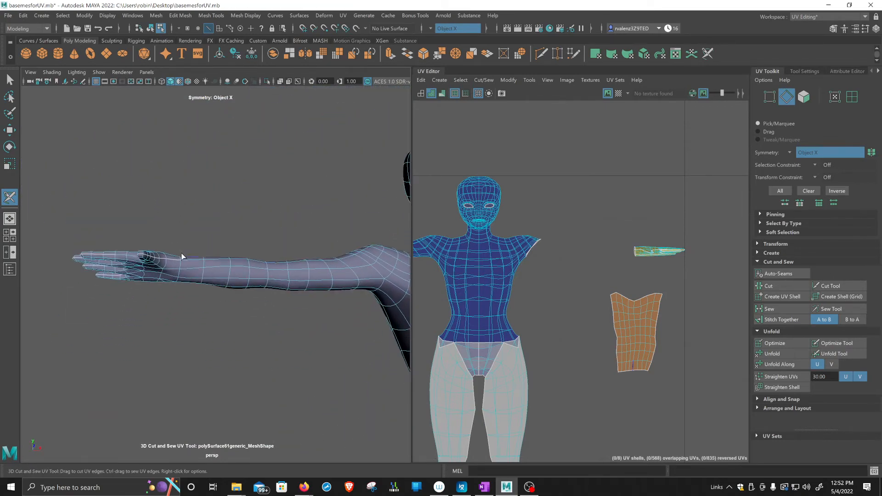
left_click_drag(183, 297, 208, 252, "alt")
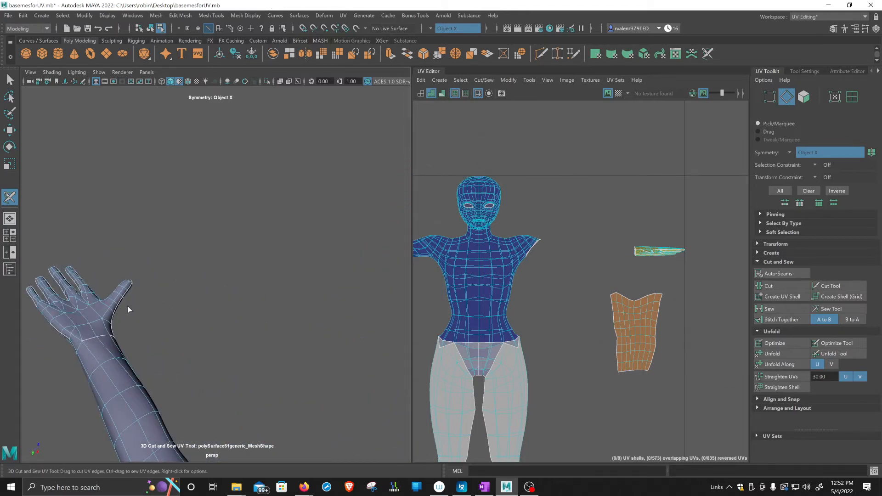
left_click(79, 349)
left_click_drag(161, 304, 119, 283, "alt")
left_click(277, 366)
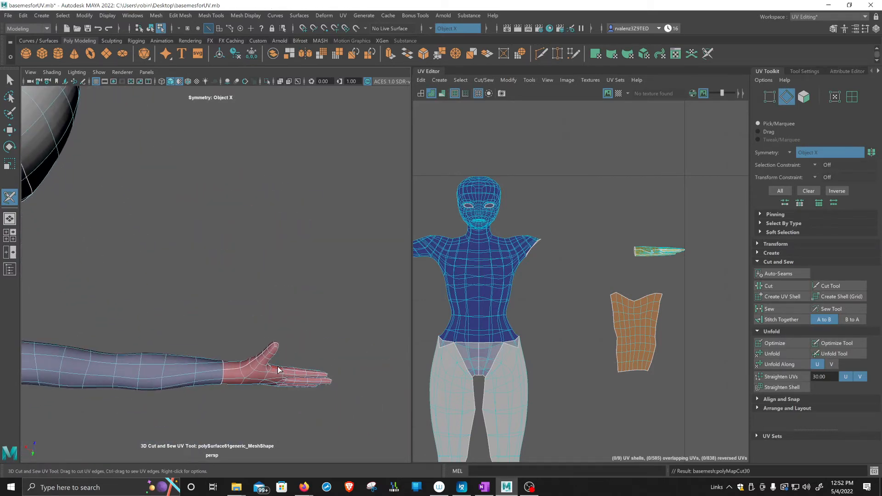
left_click_drag(216, 404, 208, 340, "alt")
left_click(283, 147)
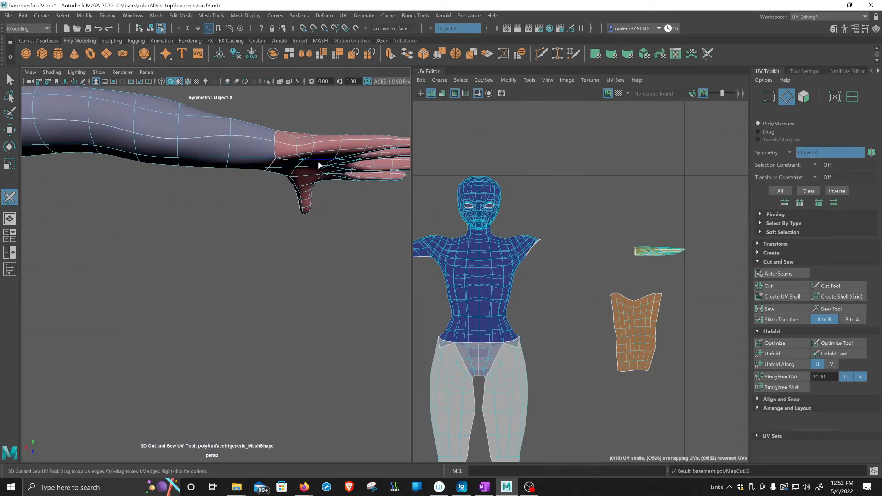
key("ctrl+z")
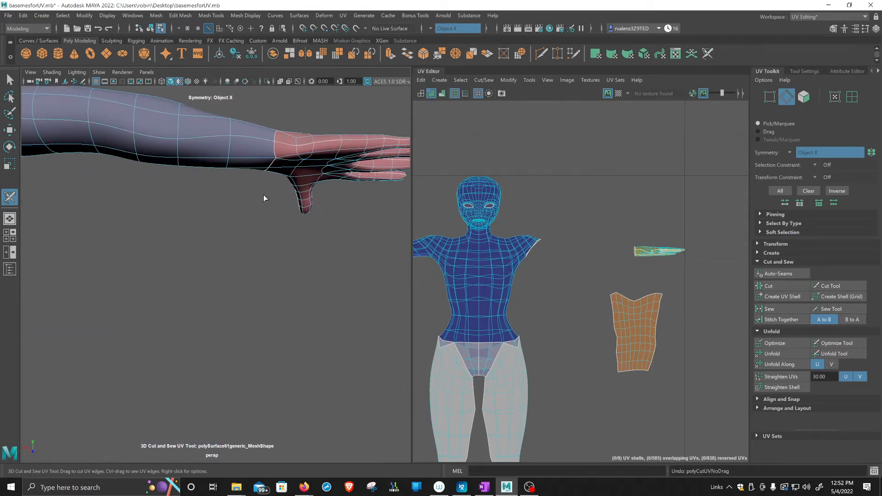
Step: Cut the UVs along the side of the right hand opposite the thumb to split the palm from the back
left_click_drag(263, 195, 252, 202, "alt")
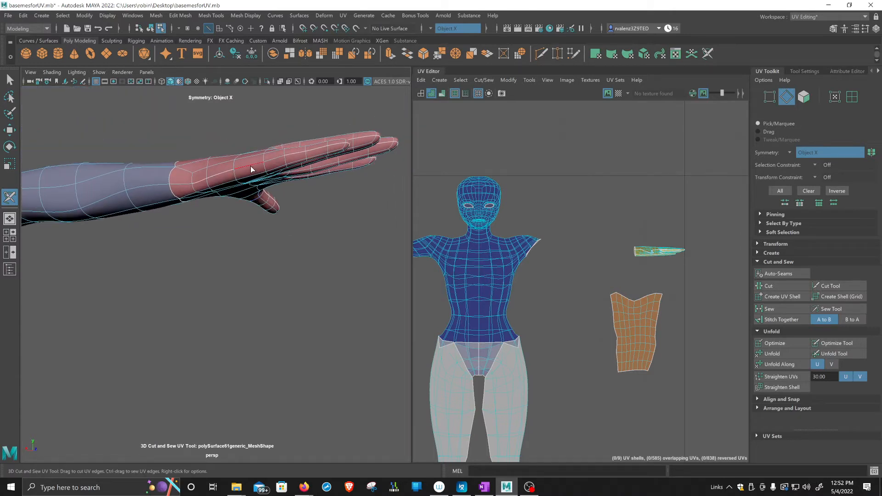
left_click(276, 158)
Step: Cut the UVs along the edge loop around the neck to separate the head from the torso
left_click_drag(208, 244, 215, 251, "alt")
middle_click_drag(293, 252, 246, 231, "alt")
left_click_drag(246, 231, 184, 260, "alt")
middle_click_drag(289, 253, 131, 256, "alt")
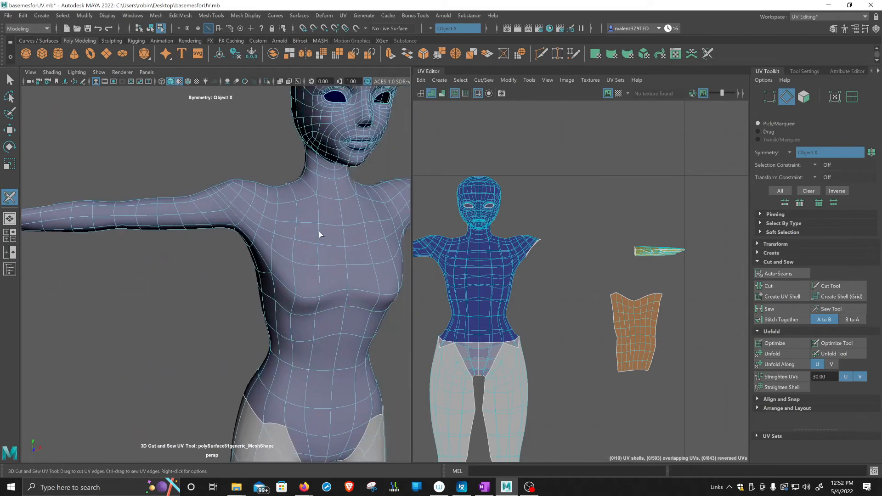
left_click_drag(319, 232, 203, 252, "alt")
left_click_drag(252, 218, 266, 289, "alt")
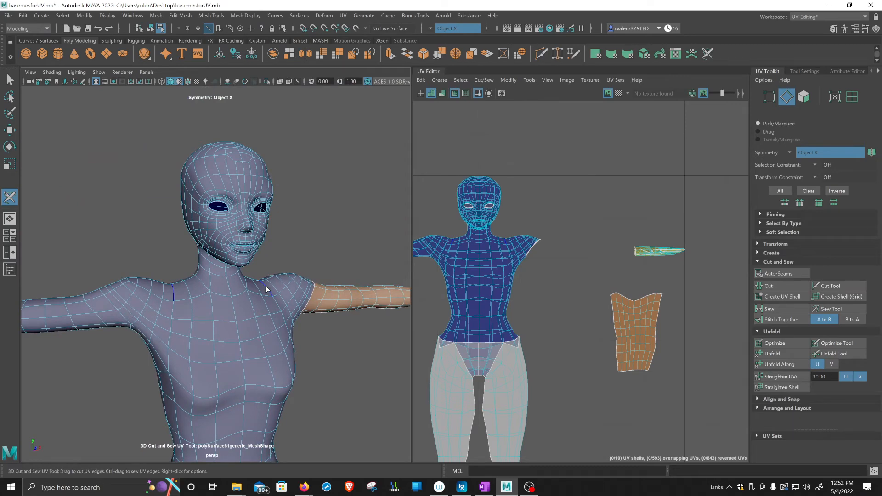
left_click_drag(265, 288, 266, 231, "alt")
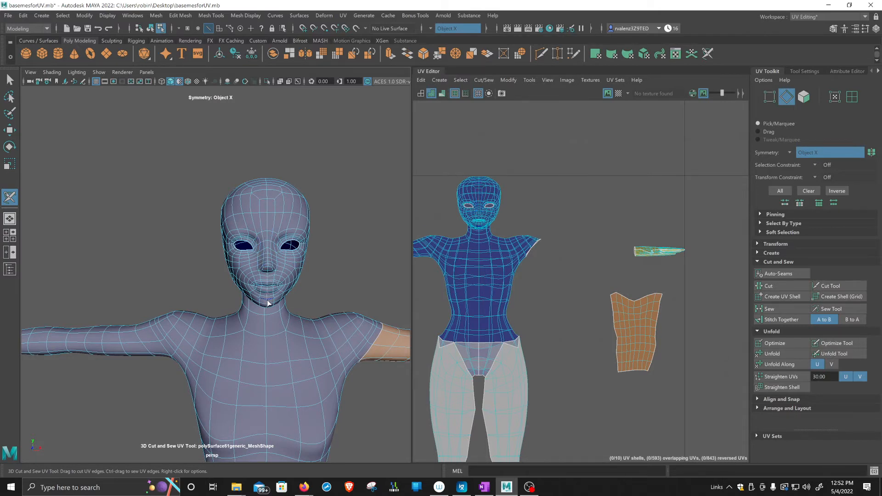
scroll(270, 236, "up", 4)
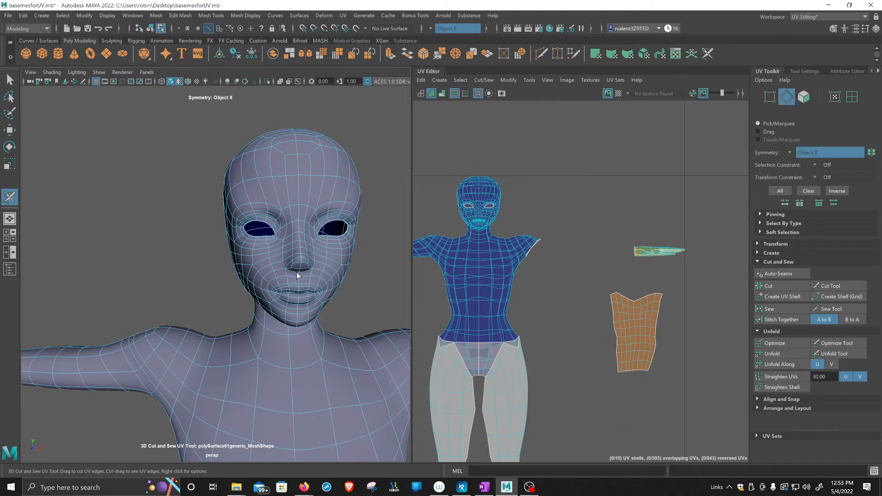
left_click_drag(297, 273, 290, 303, "alt")
double_click(216, 373)
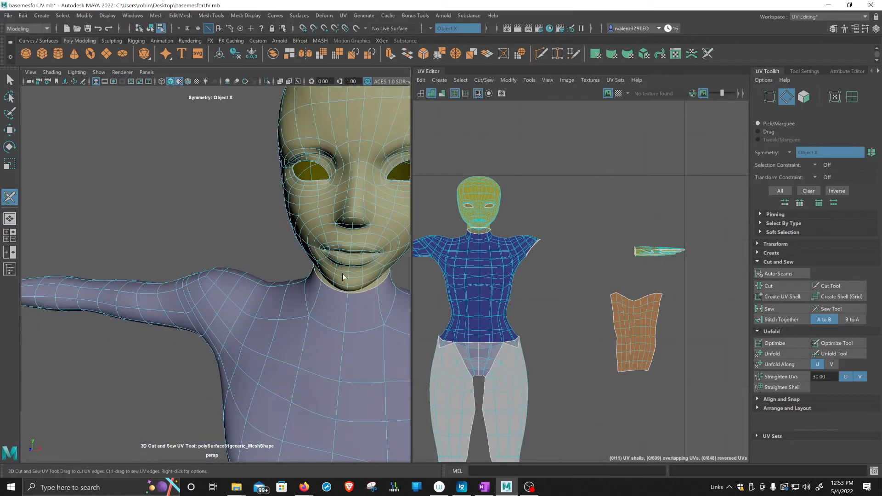
Step: Cut the UVs along the vertical center edge loop of the head
middle_click_drag(342, 274, 339, 270, "alt")
double_click(332, 221)
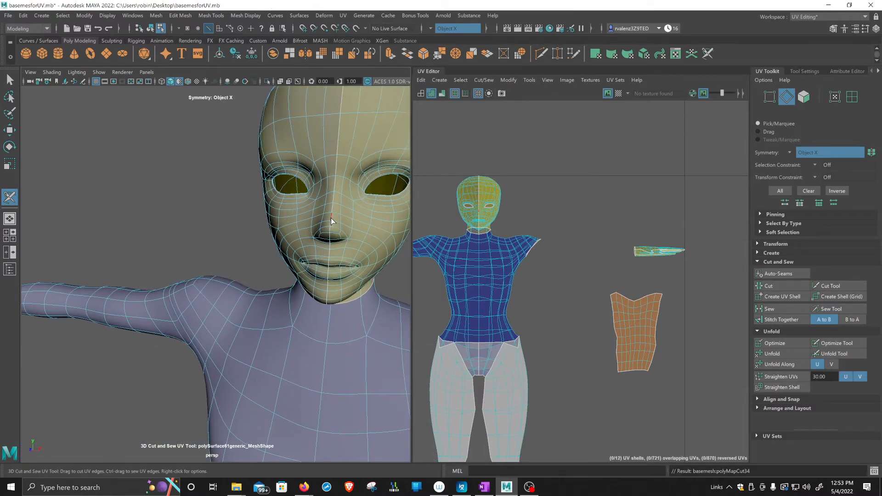
Step: Leave the cut and sew tool, switch to UV shell selection and select the two head shells
left_click_drag(291, 281, 262, 281, "alt")
scroll(293, 252, "down", 2)
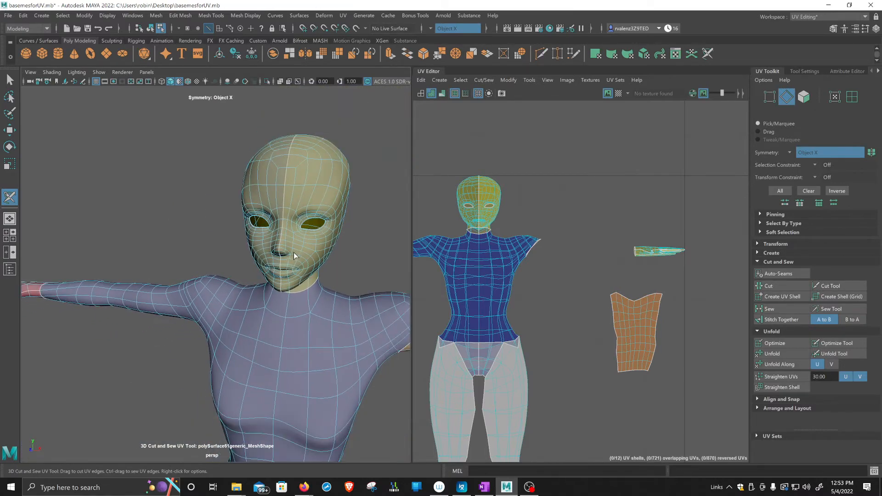
left_click(784, 356)
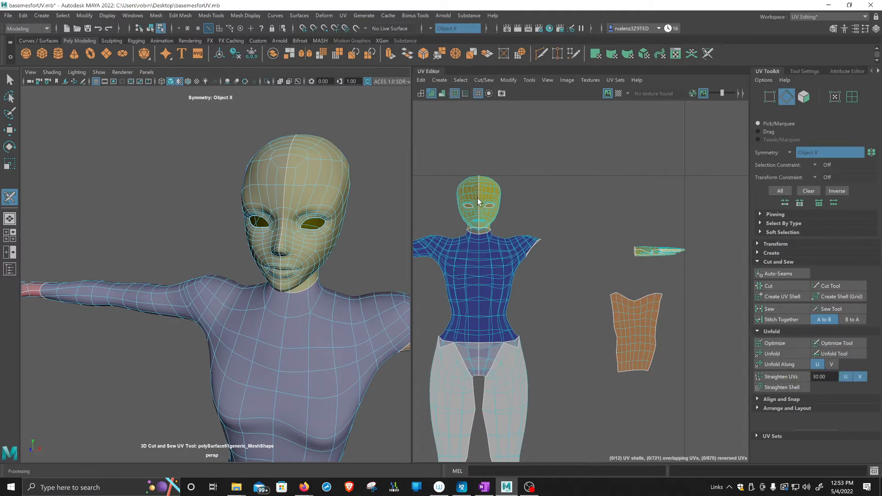
key("q")
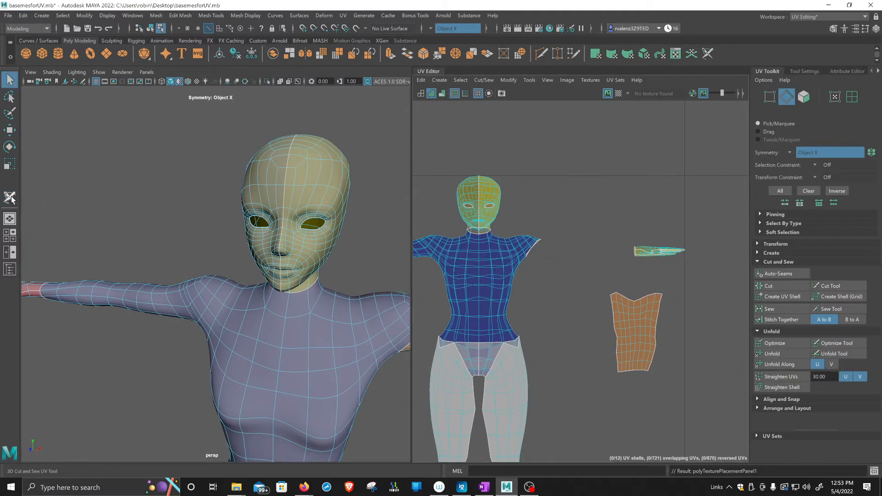
right_click_drag(489, 198, 458, 183)
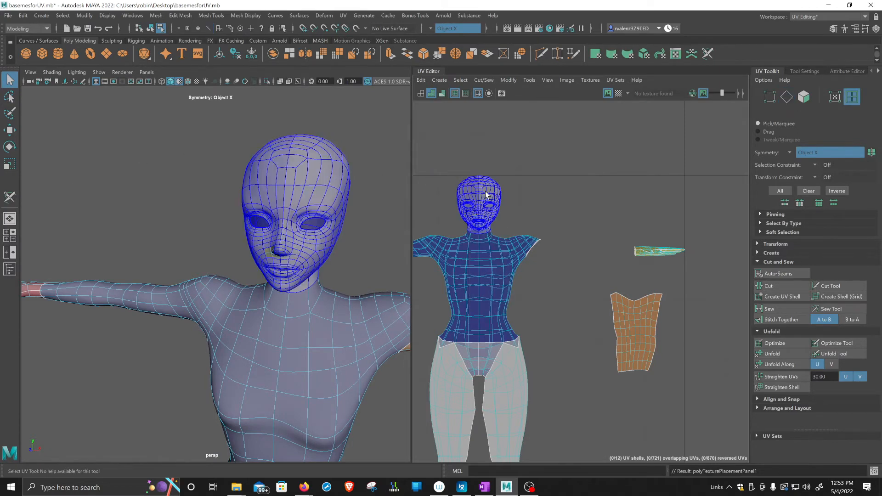
left_click(491, 196)
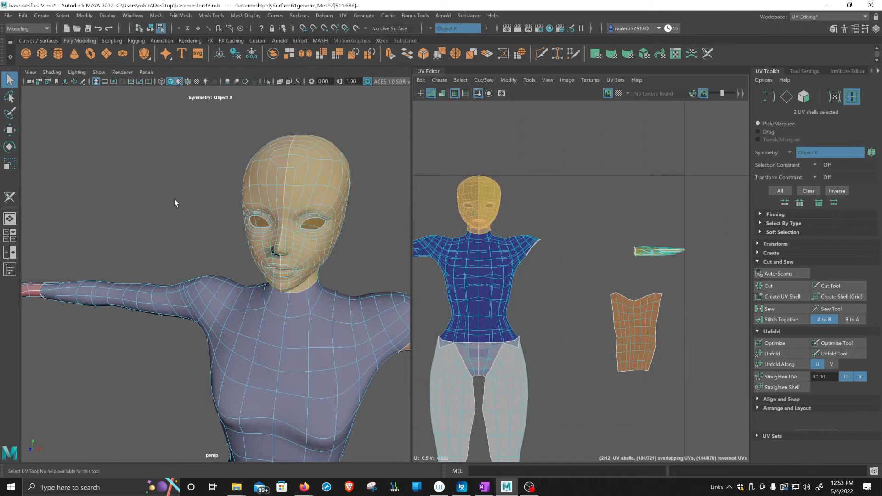
left_click_drag(349, 228, 271, 228, "alt")
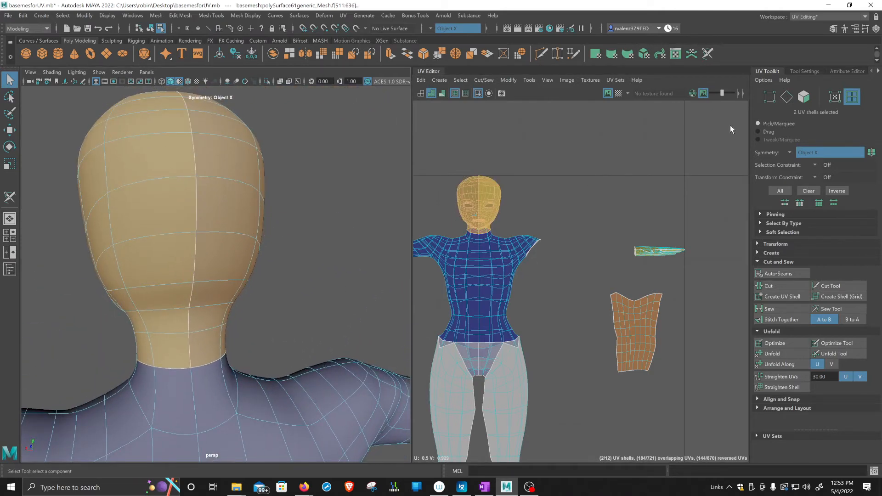
Step: Turn symmetry off and unfold the two half-head UV shells one at a time
left_click(794, 152)
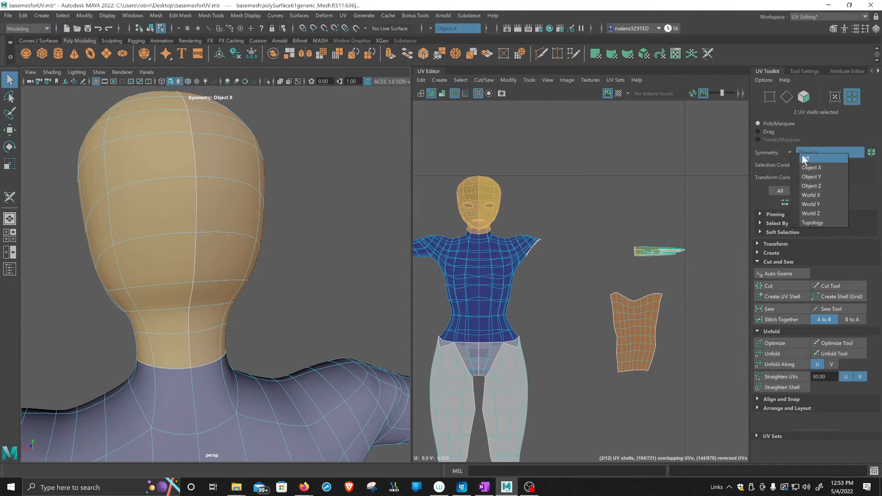
left_click(801, 155)
left_click(487, 200)
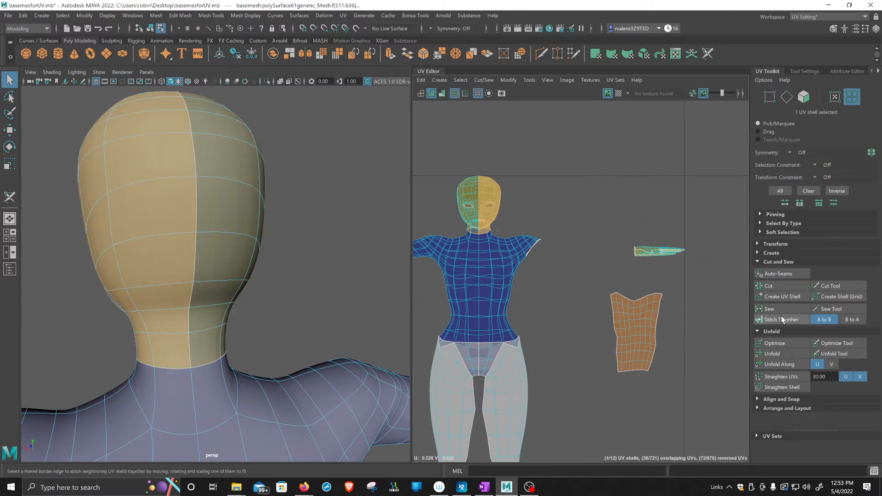
left_click(773, 354)
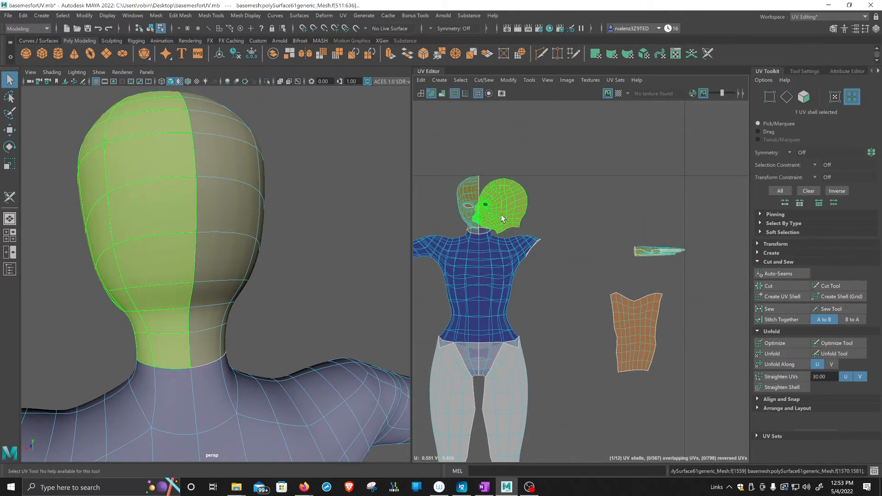
middle_click_drag(507, 215, 573, 218, "alt")
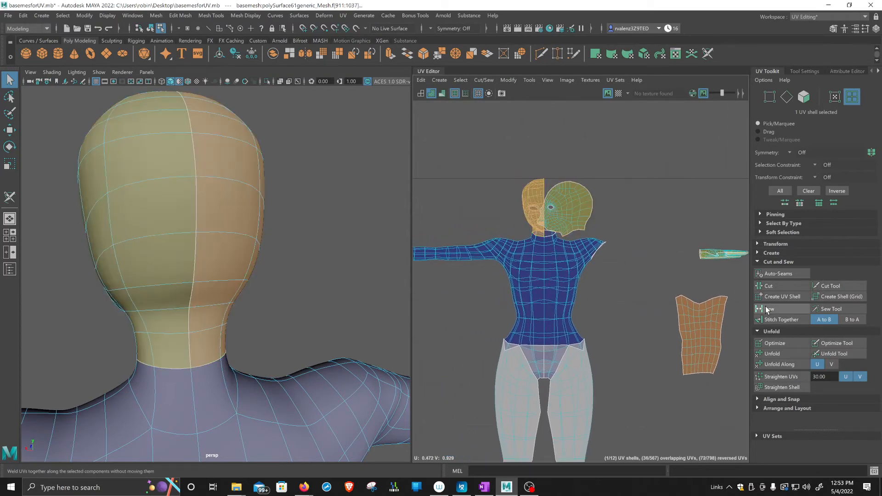
left_click(772, 353)
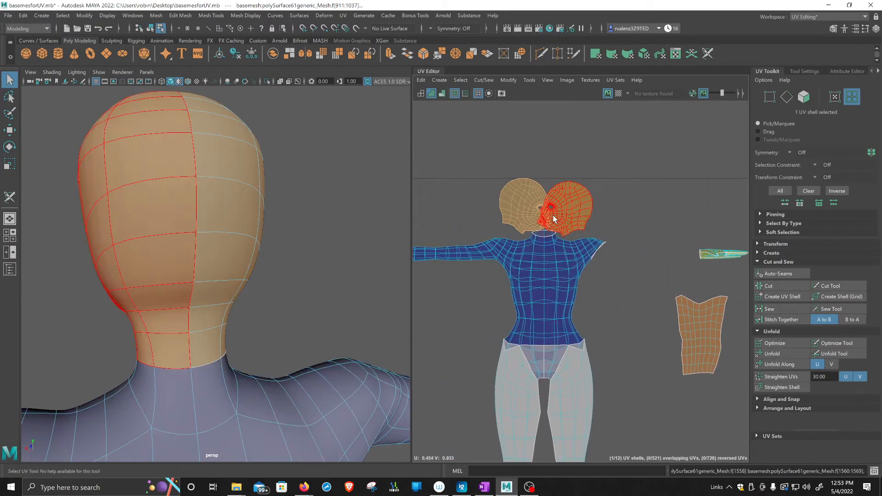
Step: Move one unfolded half-head shell sideways so that it no longer overlaps the other half
left_click(538, 215)
key("w")
left_click_drag(527, 211, 499, 216)
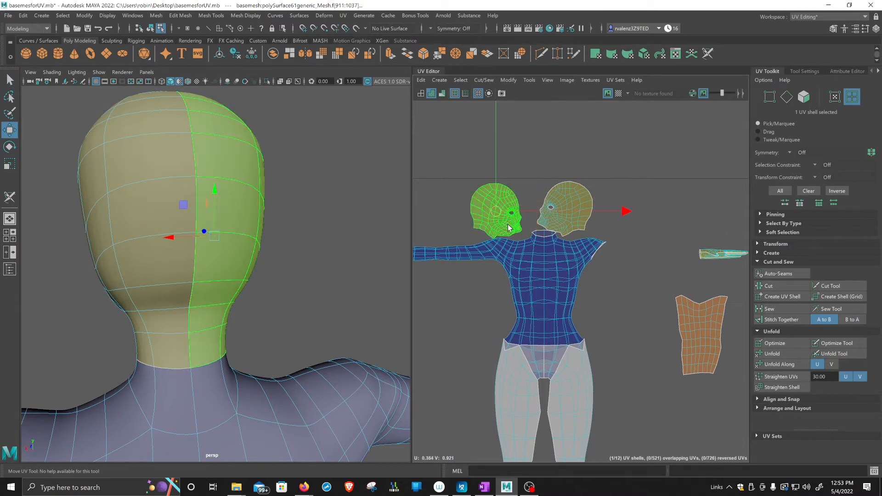
Step: Examine the face profile edges and eye areas of the two unfolded half-head shells in the UV layout
scroll(508, 224, "up", 4)
left_click(539, 216)
left_click(518, 206)
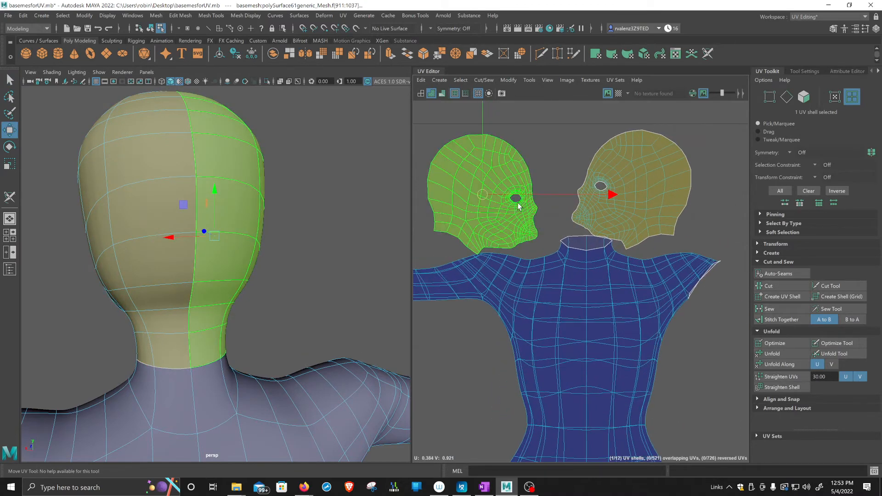
left_click(518, 202)
left_click(519, 197)
left_click(581, 212)
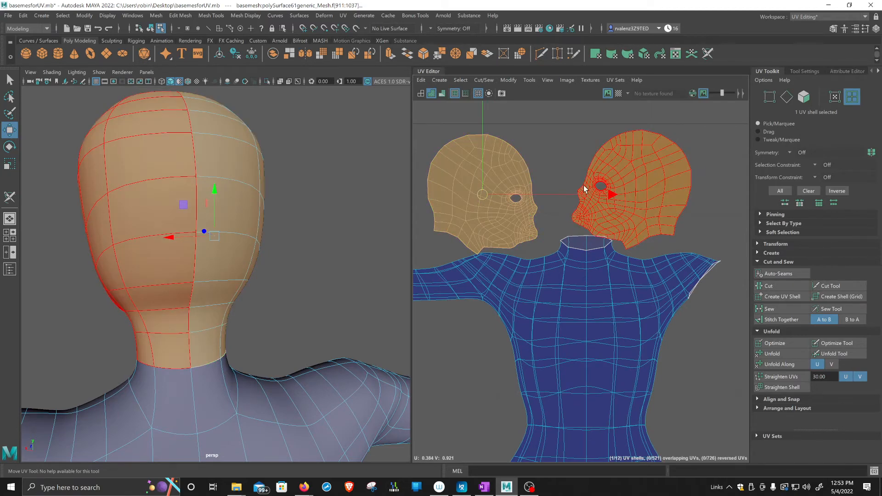
left_click(530, 210)
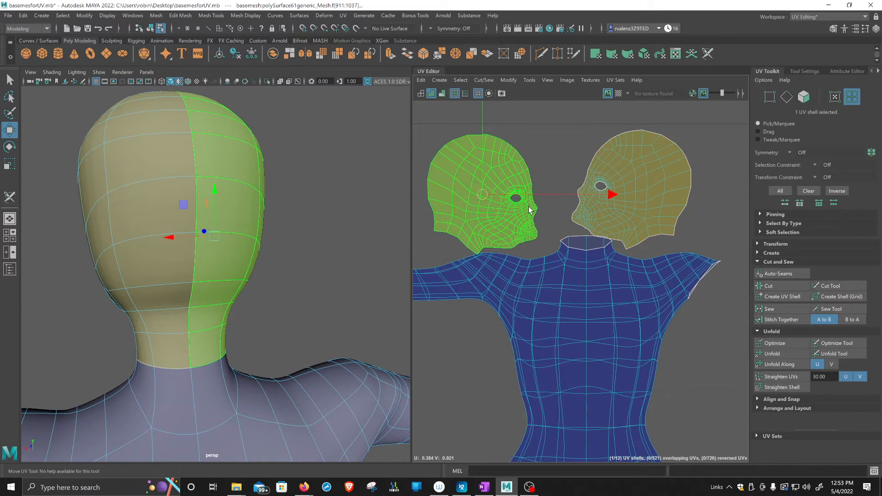
left_click(539, 201)
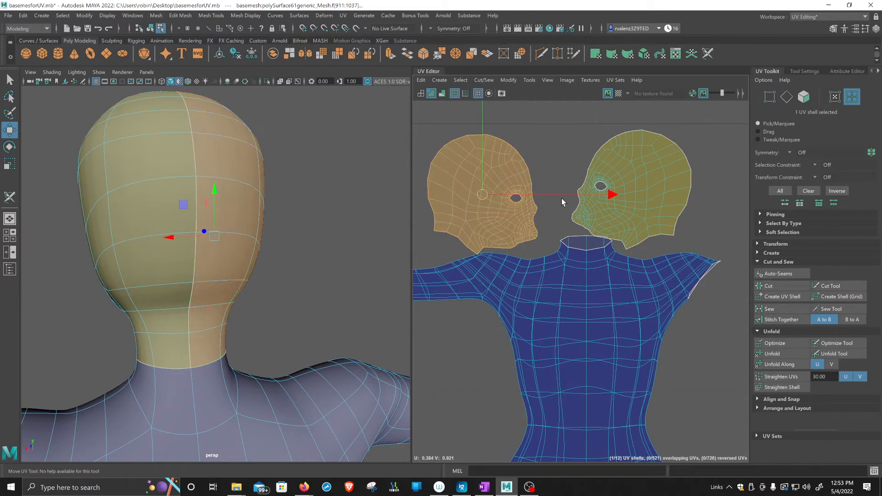
left_click(585, 186)
left_click(530, 203)
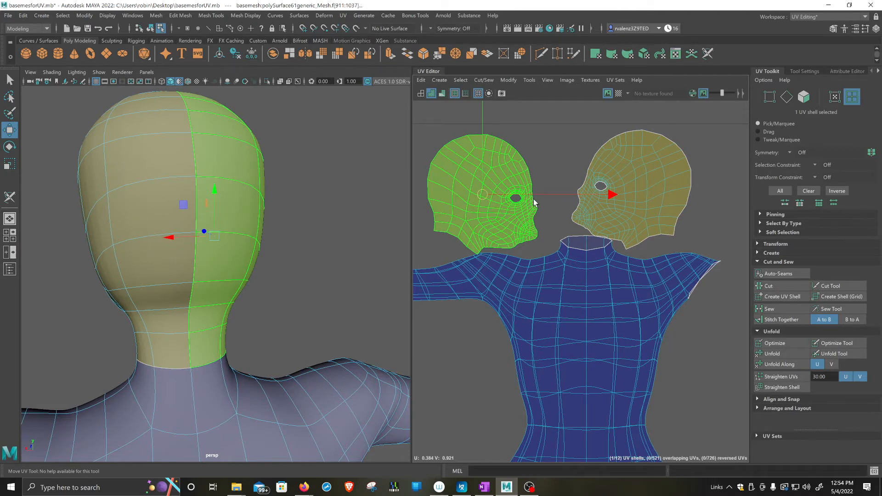
left_click(283, 271)
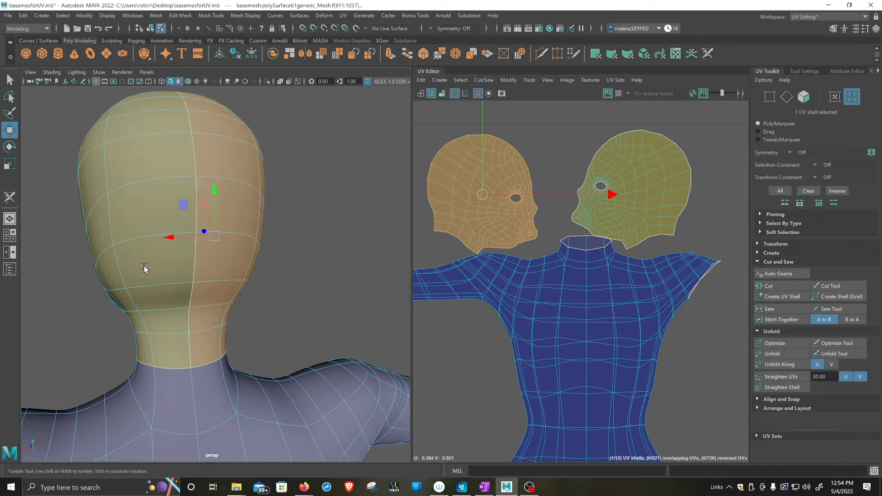
Step: Inspect where the center UV seam runs down the face from the front and from below
left_click_drag(143, 267, 252, 265, "alt")
left_click(253, 265)
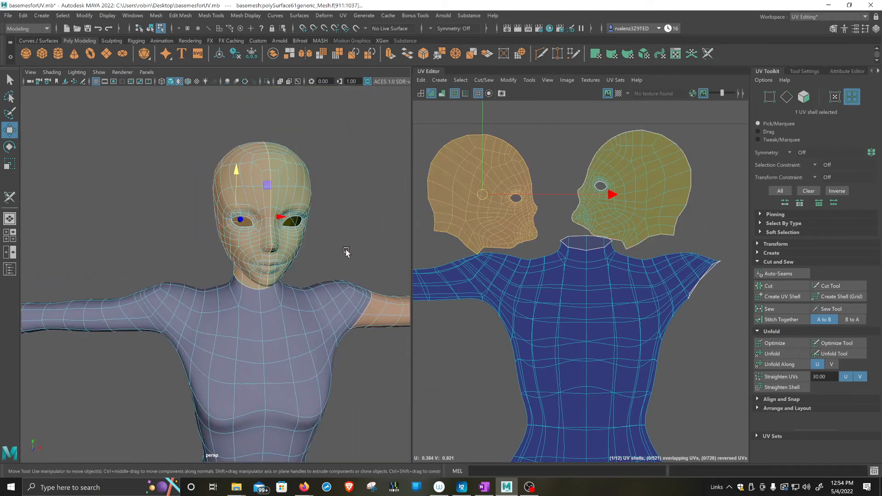
middle_click_drag(346, 252, 317, 309, "alt")
scroll(313, 305, "up", 5)
left_click_drag(330, 313, 299, 274, "alt")
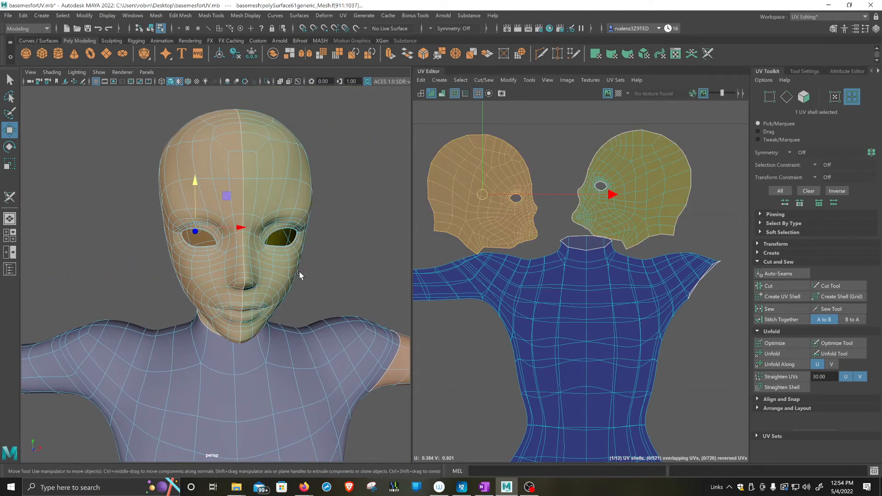
middle_click_drag(299, 274, 289, 347, "alt")
left_click_drag(289, 346, 285, 275, "alt")
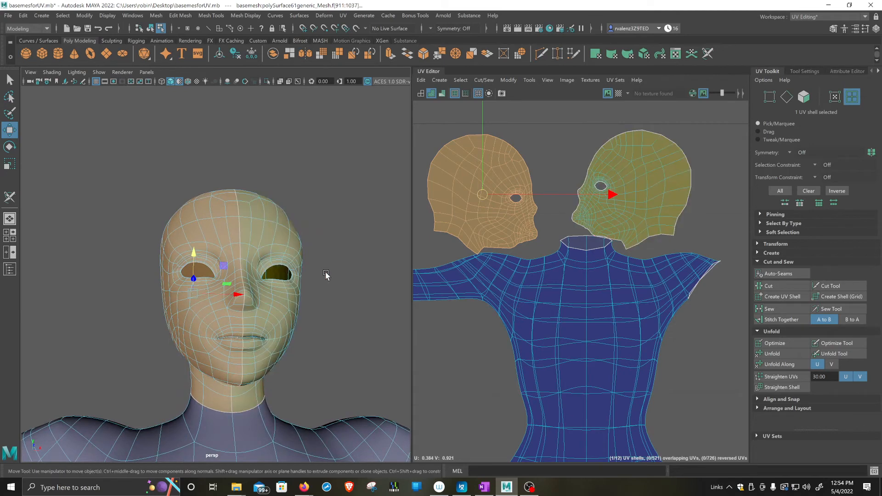
left_click_drag(296, 214, 294, 225, "alt")
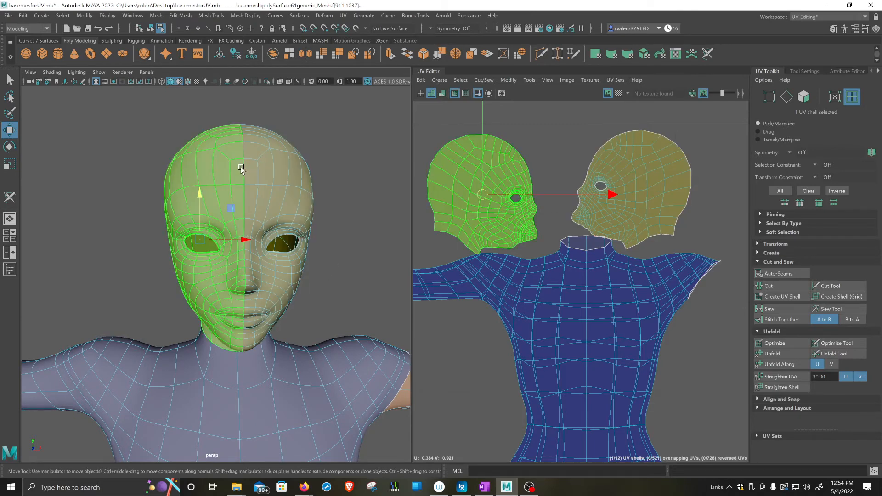
Step: Sew the UVs along the head's vertical center edge loop to join the two halves into one shell
left_click(10, 197)
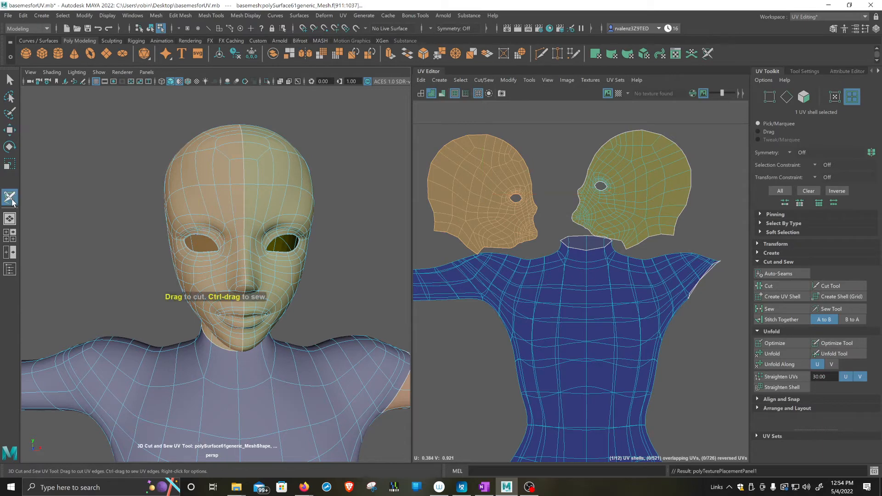
right_click(245, 188)
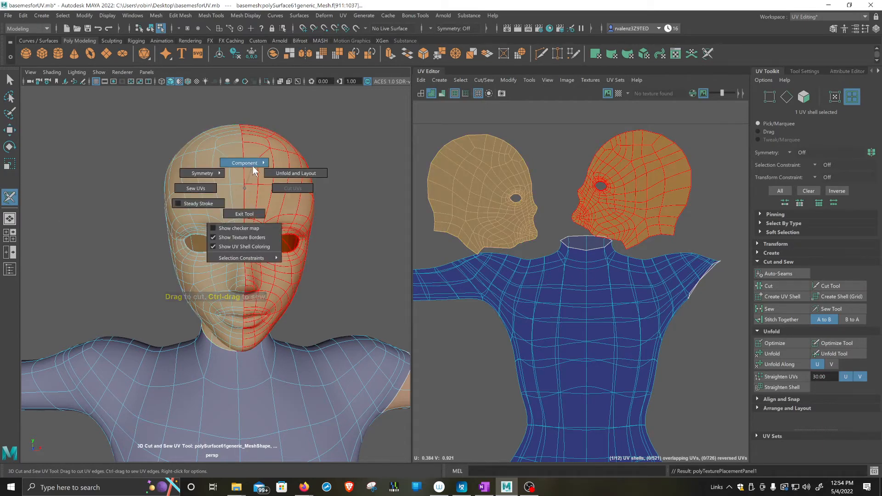
mouse_move(253, 170)
left_click(255, 139)
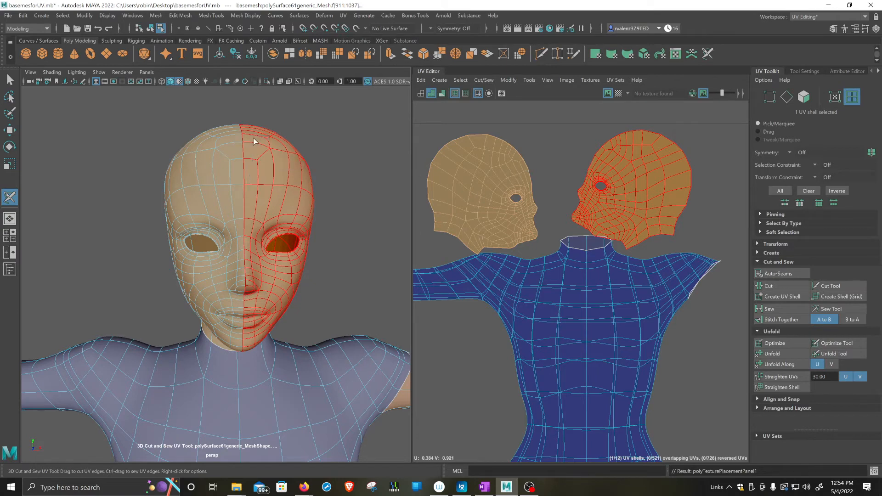
double_click(242, 175, "ctrl")
Step: Cut the UVs along the head's center line from the top of the forehead over the crown and down the back
left_click_drag(353, 279, 353, 265, "alt")
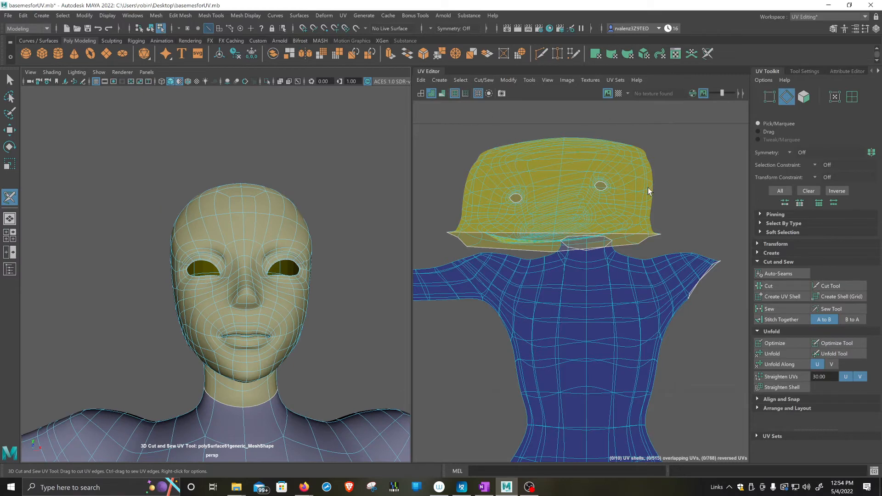
left_click_drag(350, 241, 340, 252, "alt")
middle_click_drag(341, 251, 313, 311, "alt")
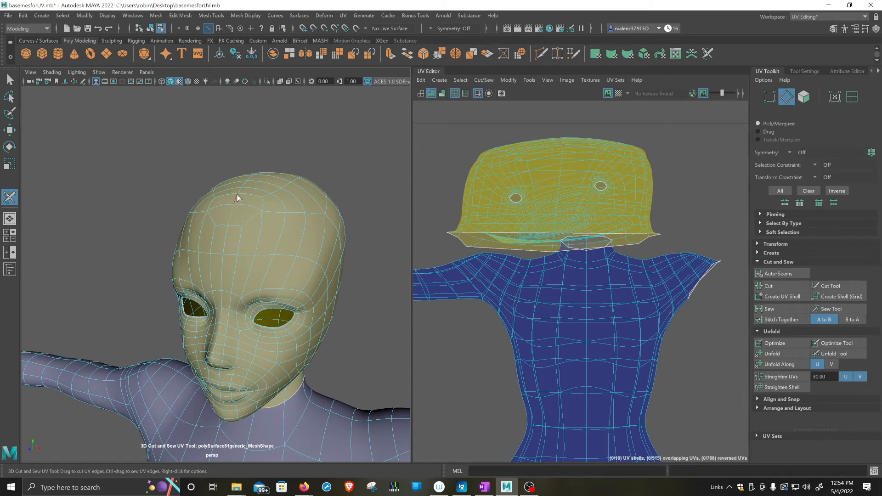
right_click_drag(245, 187, 265, 248, "alt")
left_click_drag(265, 248, 243, 256, "alt")
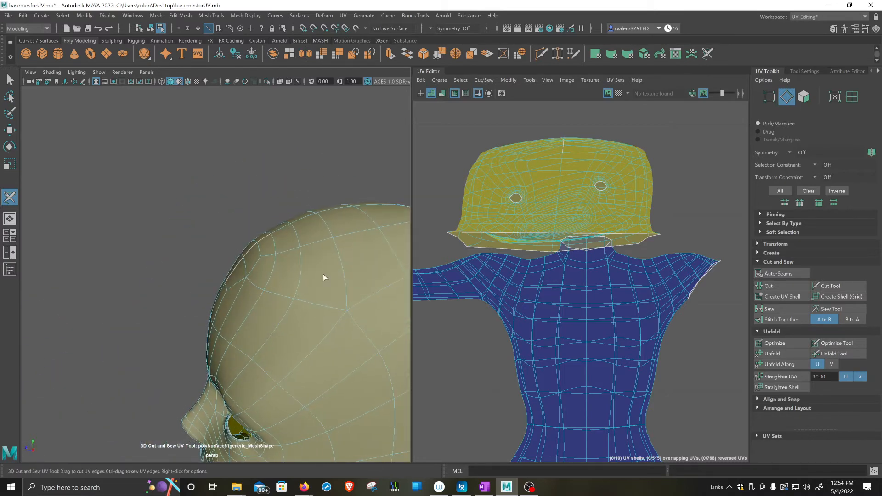
middle_click_drag(323, 274, 223, 267, "alt")
scroll(222, 267, "down", 5)
left_click_drag(222, 268, 293, 294, "alt")
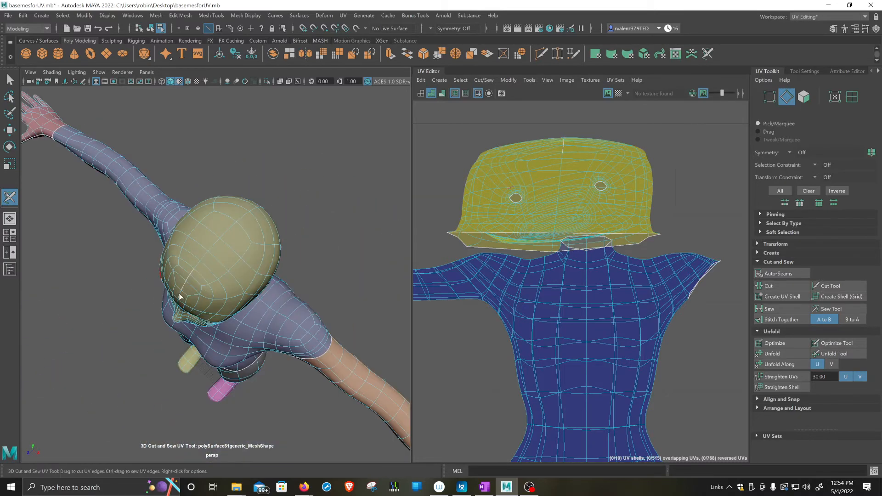
left_click_drag(160, 288, 199, 284, "alt")
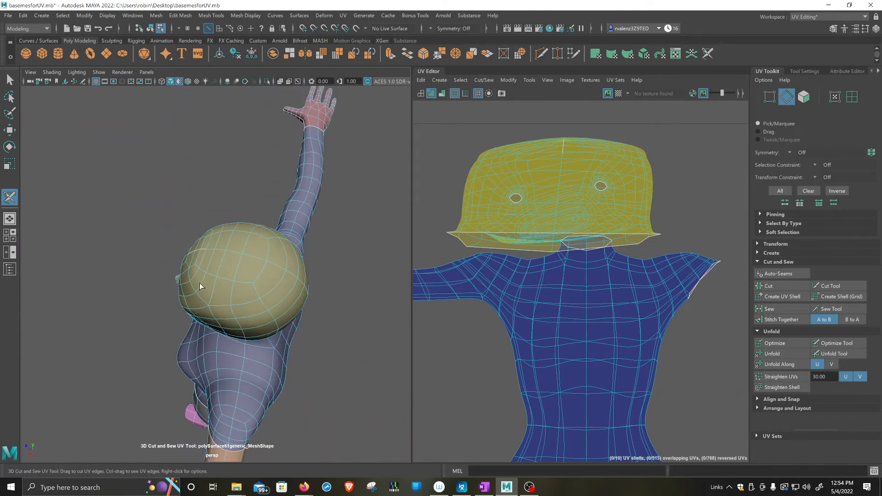
mouse_move(257, 260)
left_mouse_down()
mouse_move(264, 300)
mouse_move(299, 277)
left_mouse_up()
Step: Cut the UVs around the upper neck along the jawline, and sew the old seam at the neck's base to the torso
left_click_drag(243, 300, 276, 413, "alt")
scroll(296, 409, "up", 3)
middle_click_drag(322, 413, 290, 339, "alt")
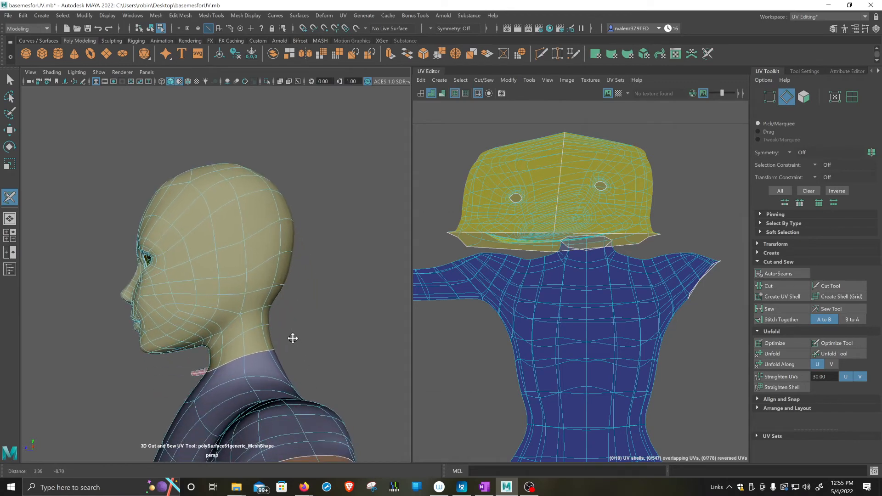
left_click(251, 309)
left_click(222, 327)
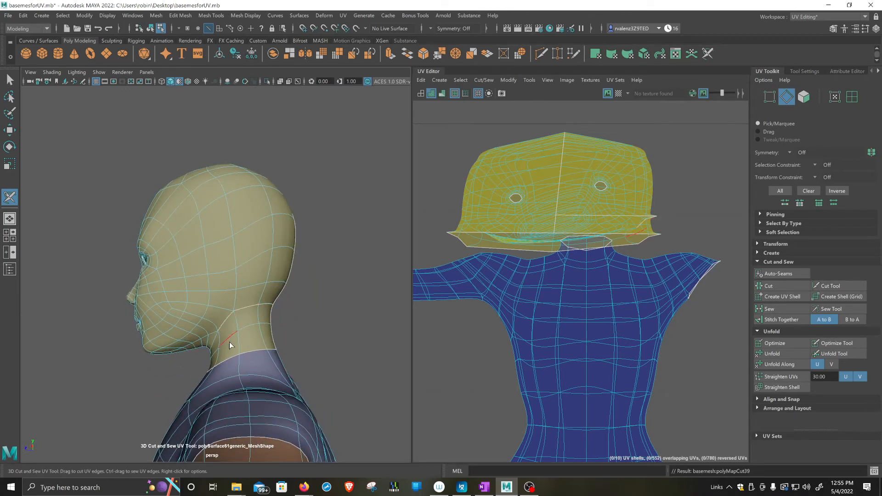
left_click_drag(230, 345, 272, 359, "alt")
left_click(224, 335)
left_click(190, 322)
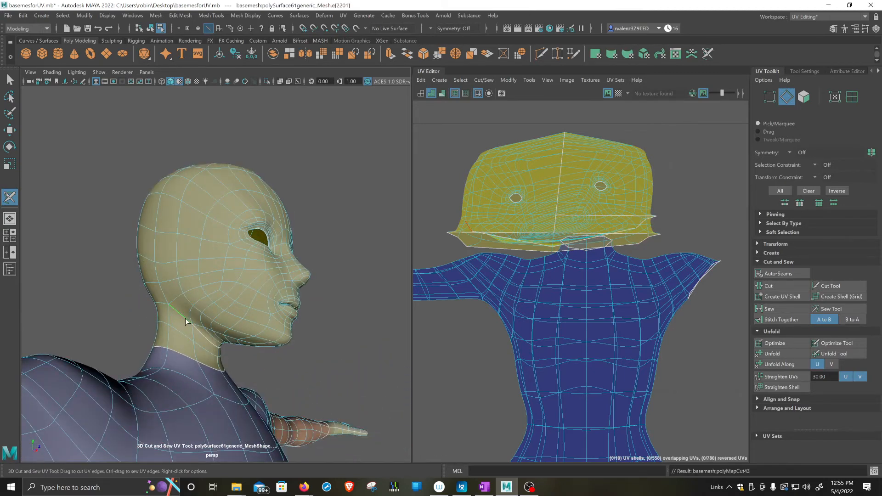
left_click_drag(189, 322, 216, 364, "alt")
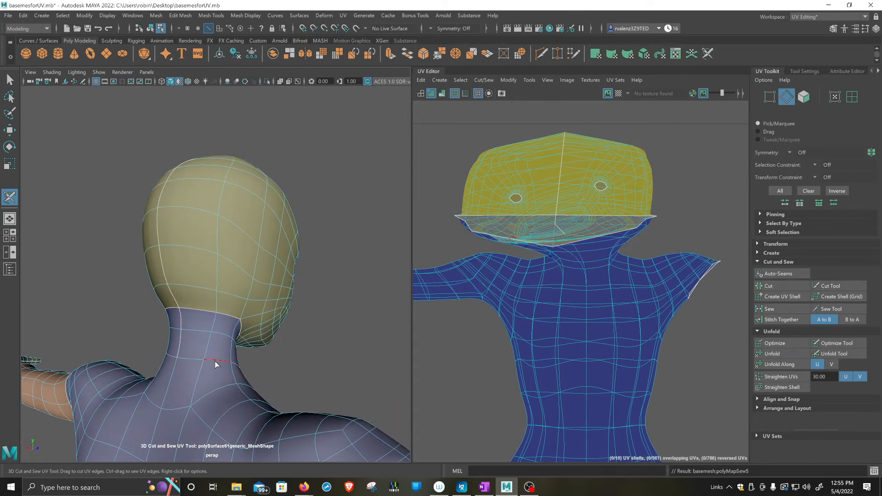
left_click(219, 390)
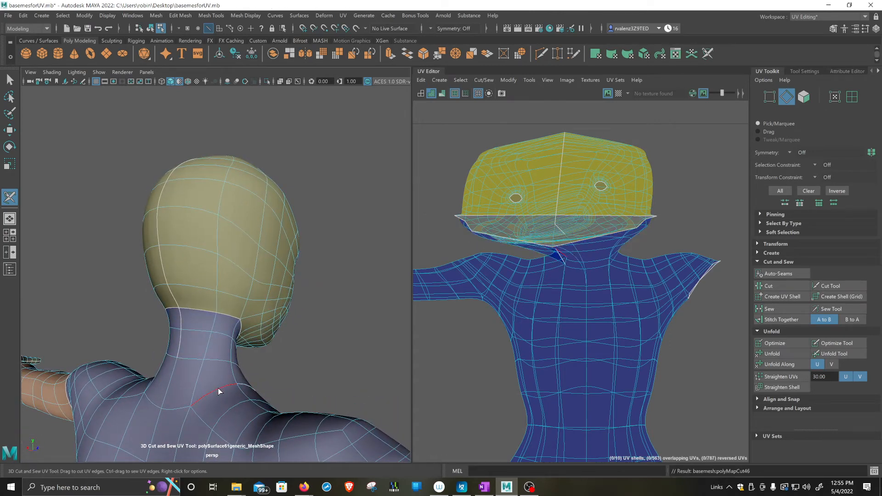
Step: Cut the UVs around the base of the neck to separate the neck from the torso
left_click(179, 409)
mouse_move(214, 395)
left_mouse_down("alt")
mouse_move(246, 335)
mouse_move(202, 406)
left_mouse_up("alt")
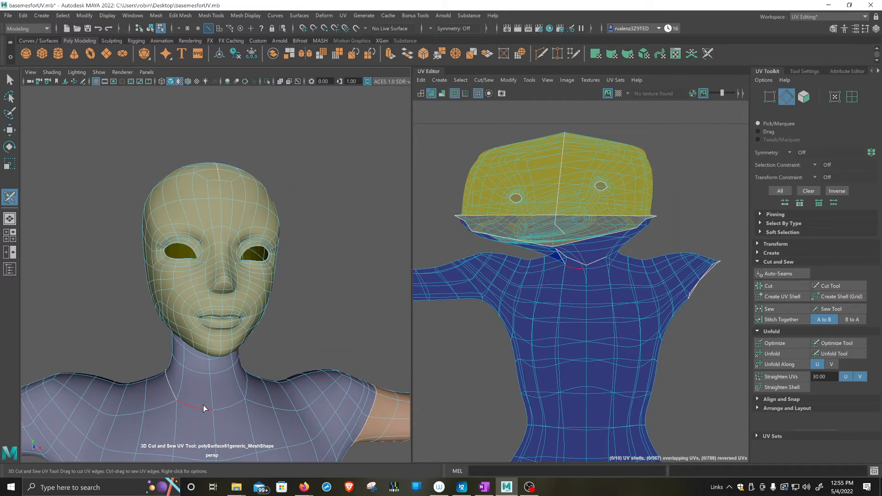
left_click(204, 408)
left_click_drag(282, 402, 249, 377, "alt")
left_click(249, 378)
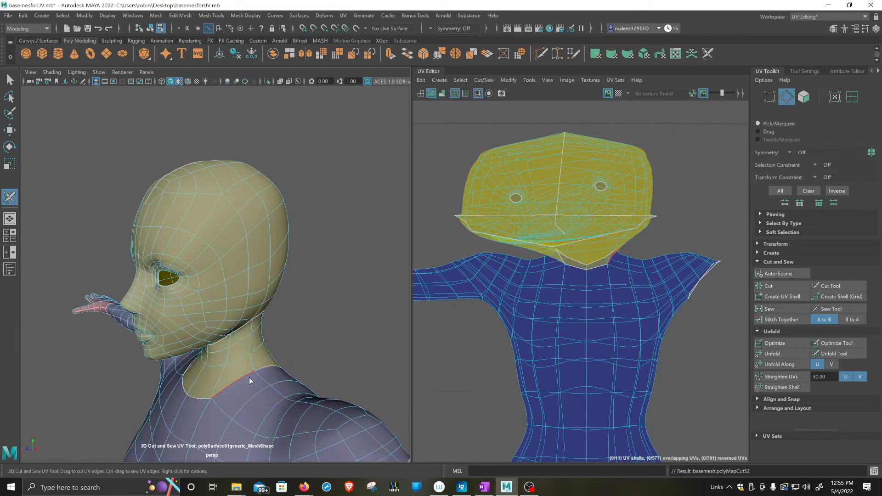
left_click_drag(335, 356, 287, 295, "alt")
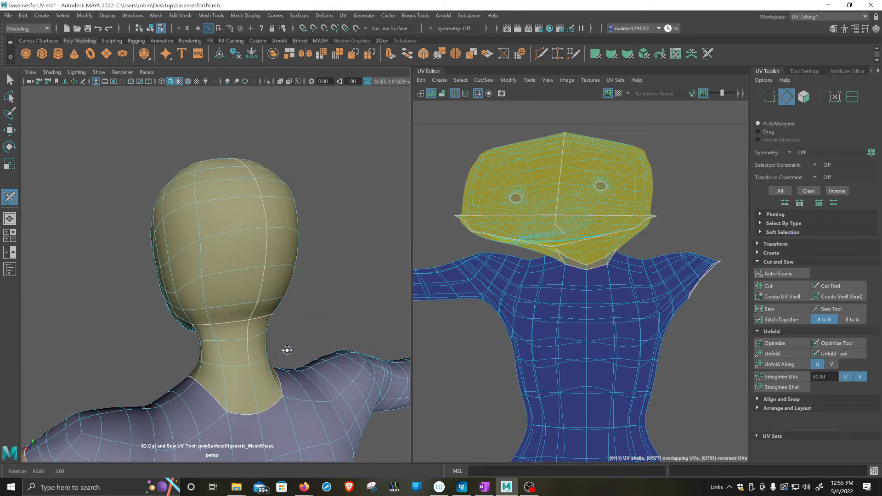
left_click(257, 398)
left_click_drag(213, 354, 221, 199, "alt")
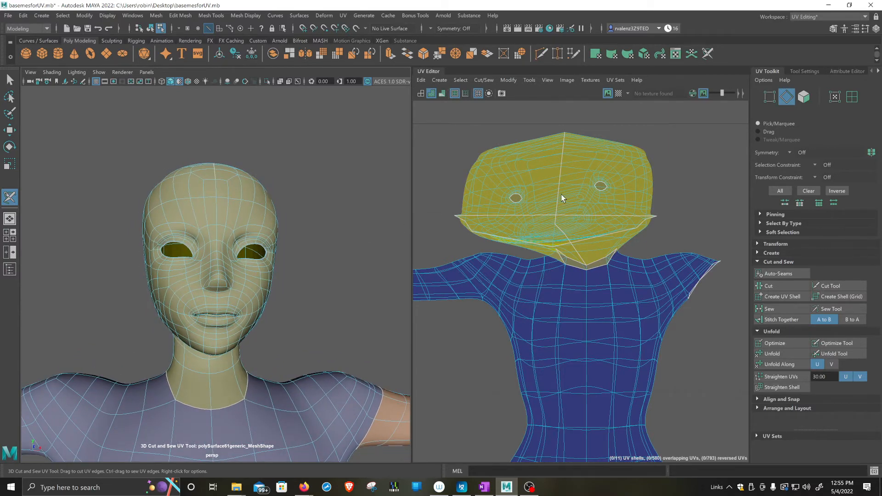
Step: Unfold the head's UV shell and move it up, clear of the neck shell
right_click(578, 180)
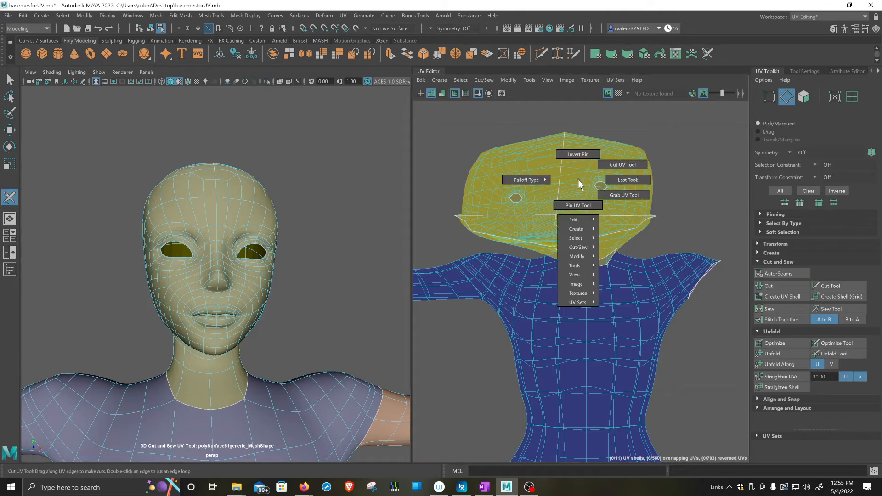
left_click(578, 180)
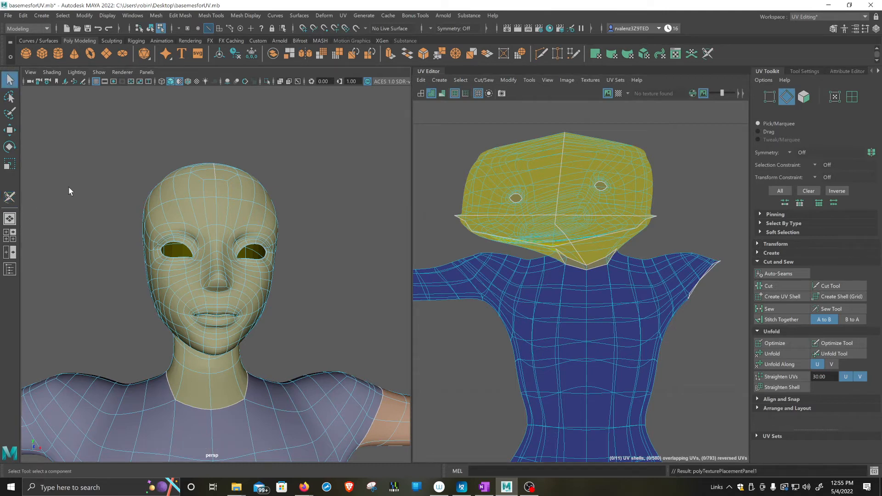
key("q")
right_click_drag(585, 189, 556, 171)
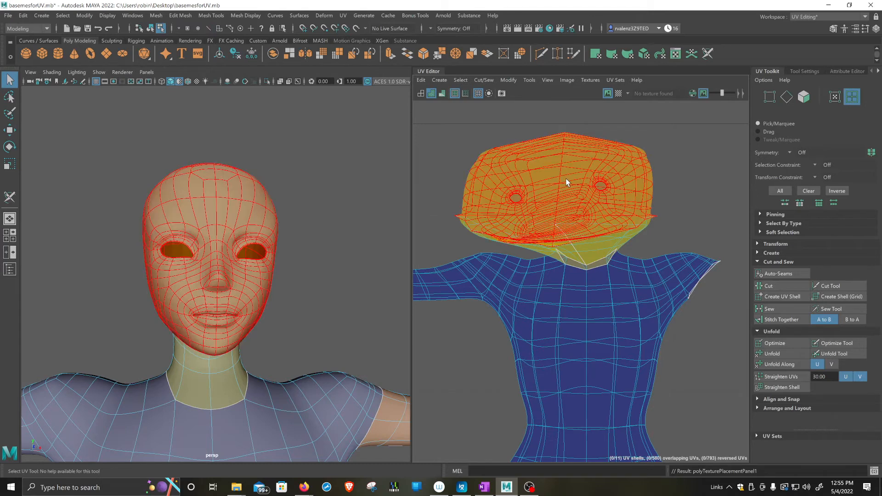
left_click(565, 178)
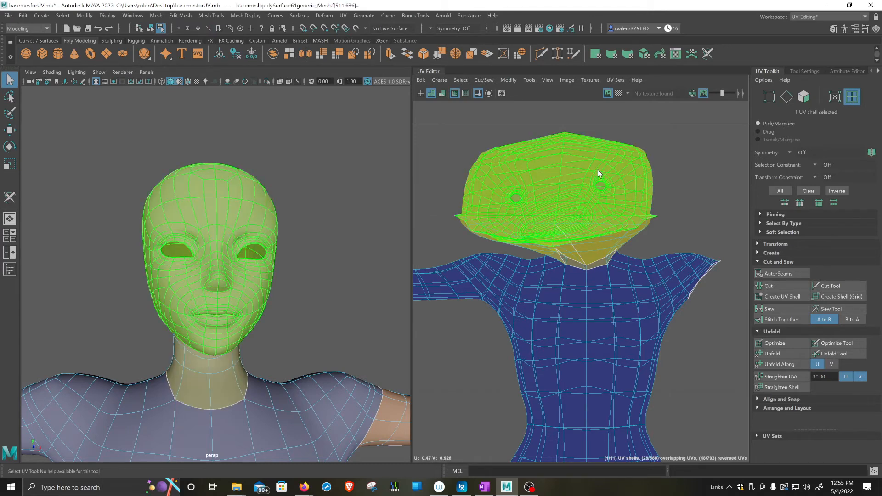
left_click(776, 352)
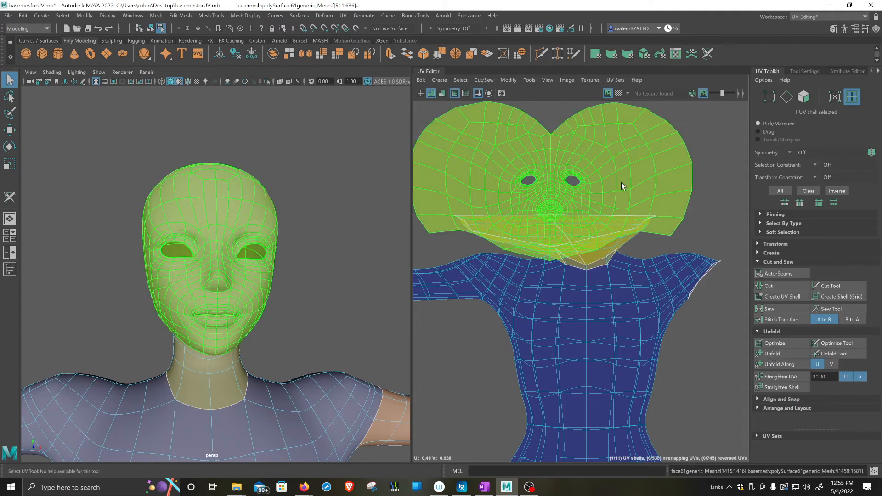
scroll(595, 279, "down", 4)
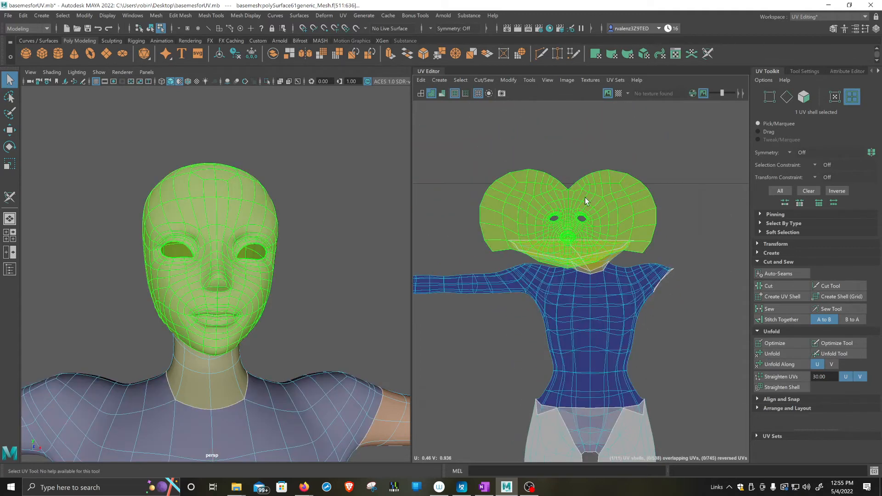
key("w")
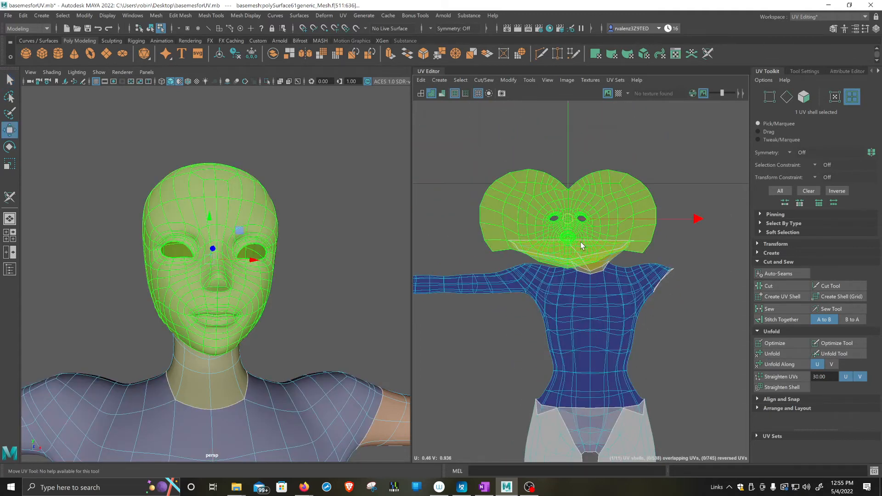
left_click_drag(577, 228, 606, 194)
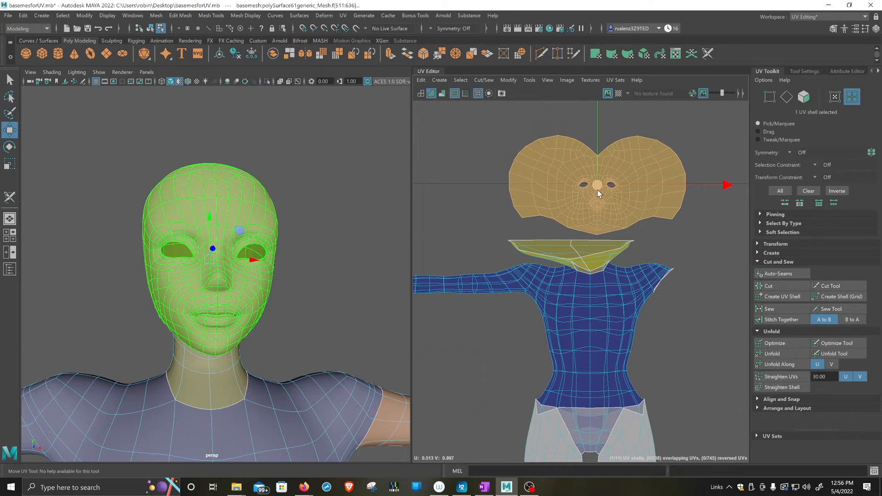
Step: Unfold the neck's UV shell, then move and rotate it level beneath the head shell
left_click(577, 249)
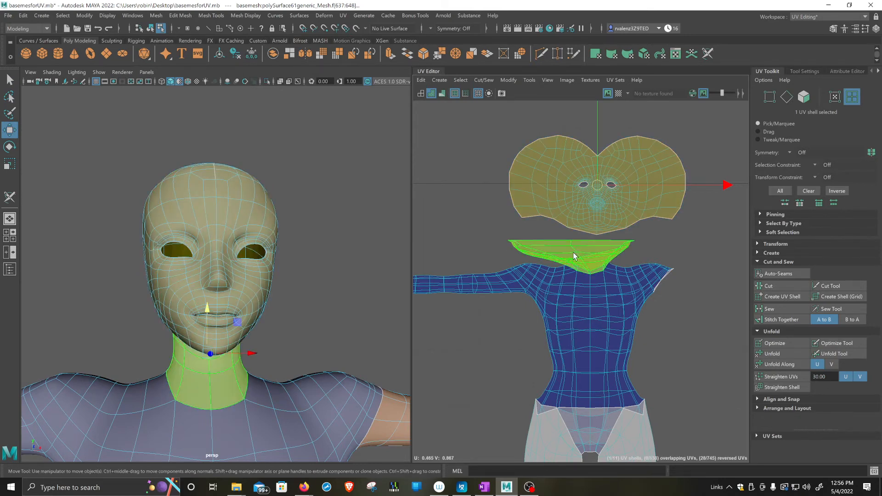
left_click(789, 361)
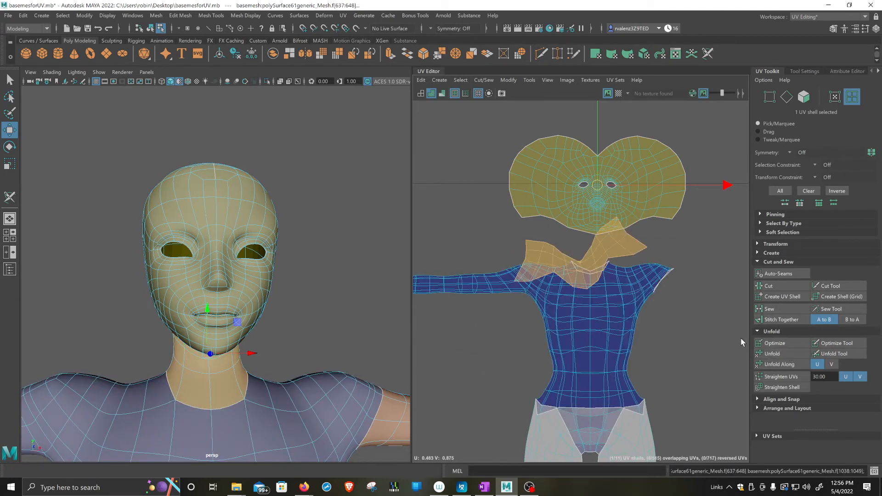
left_click(585, 254)
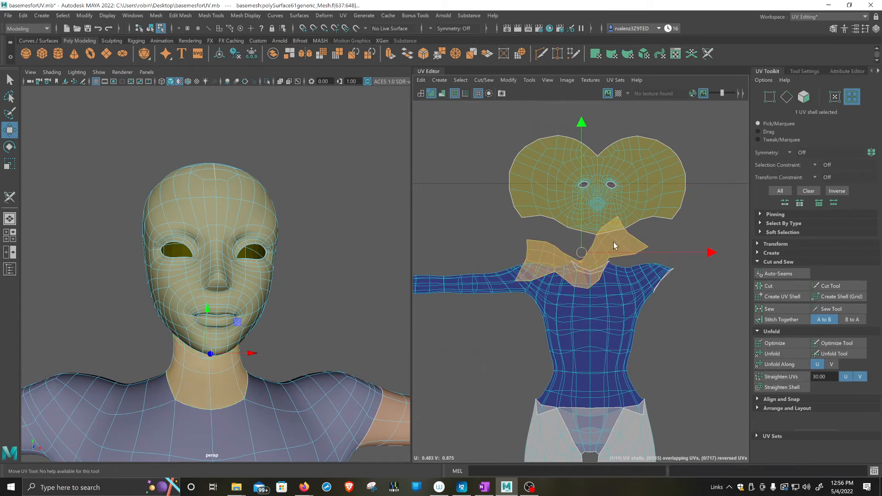
left_click_drag(584, 254, 608, 245)
key("e")
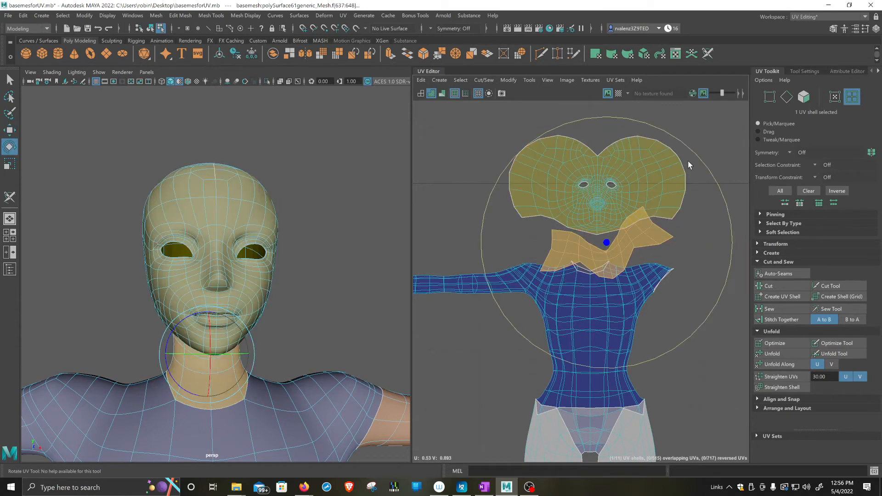
left_click_drag(722, 180, 724, 185)
left_click(602, 217)
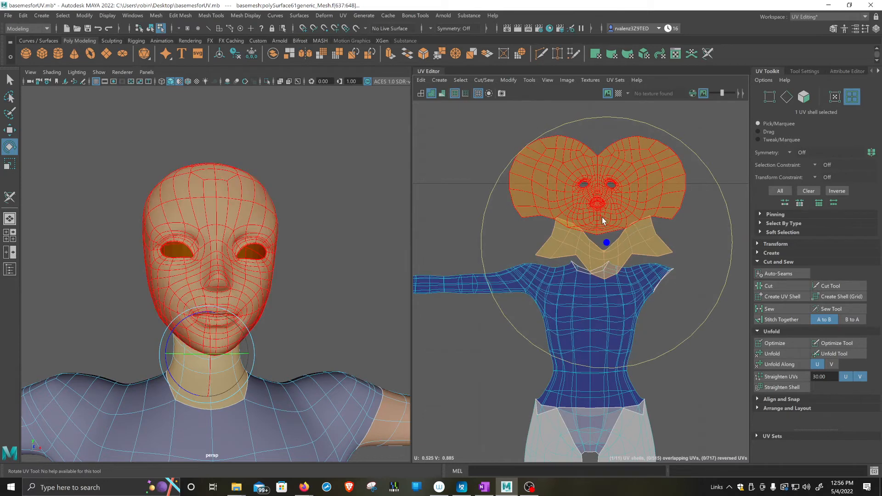
Step: Select the head and neck UV shells together and move them up, away from the torso shell
key("q")
scroll(597, 221, "down", 5)
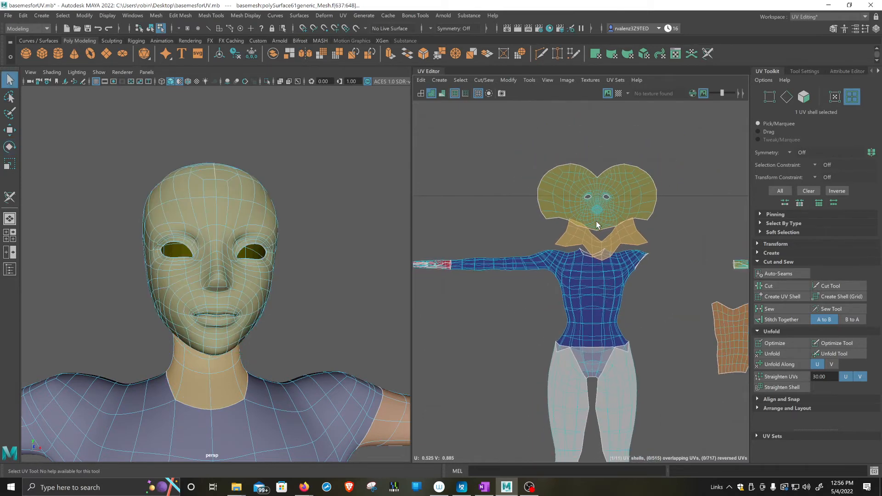
left_click(603, 215)
left_click(595, 253)
left_click(596, 247)
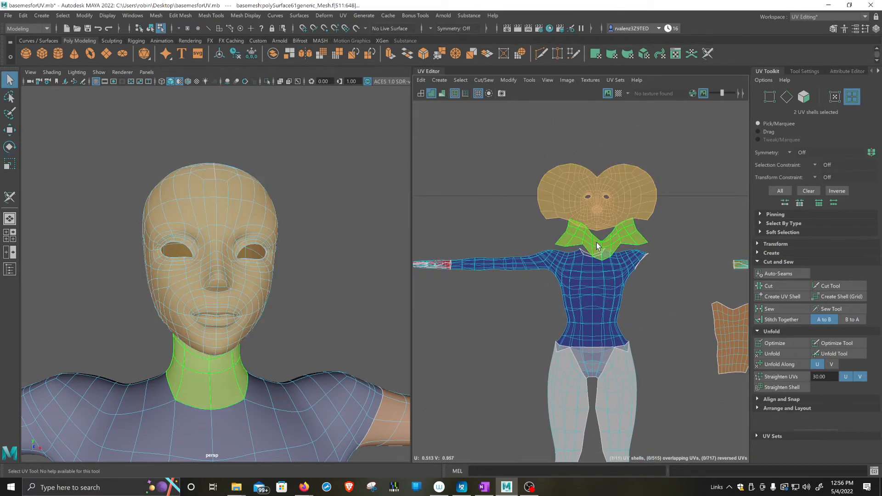
key("w")
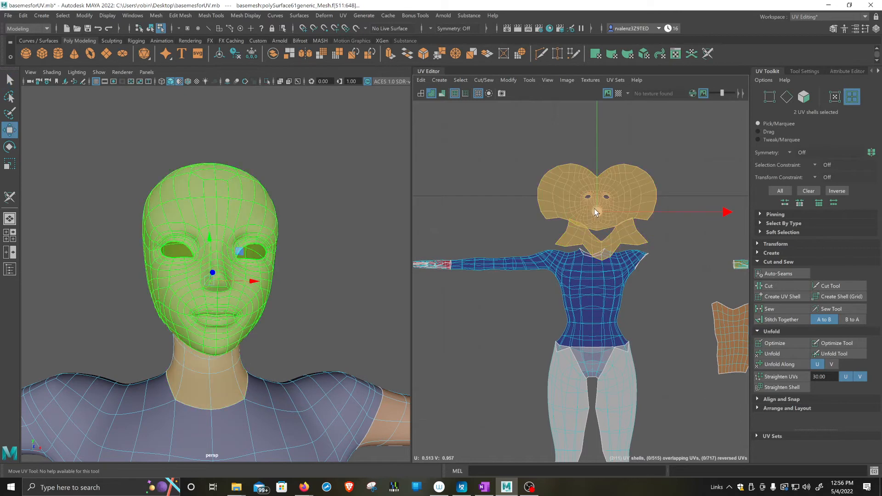
left_click_drag(598, 210, 607, 137)
Step: Cut the UVs around the character's right shoulder to separate that arm from the torso
left_click(582, 270)
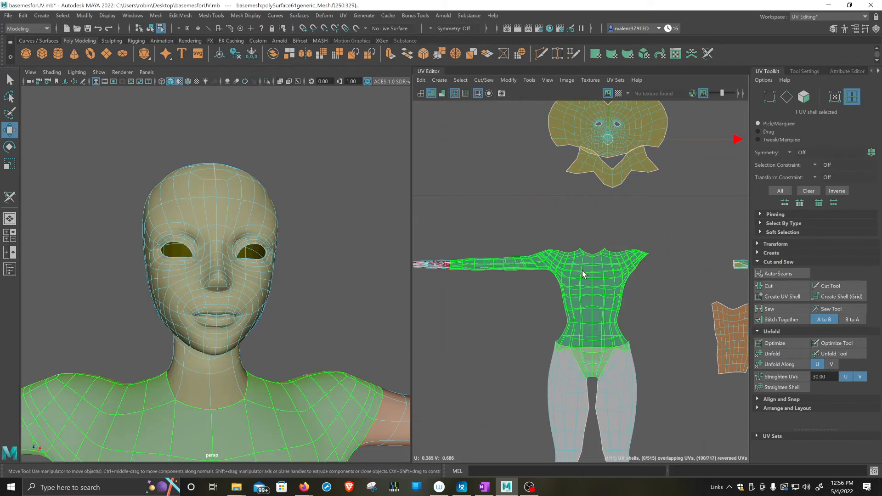
scroll(269, 337, "down", 10)
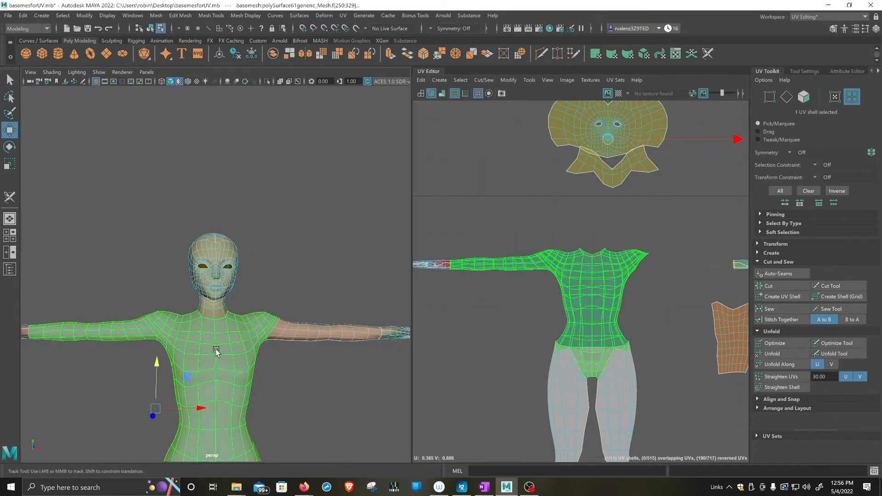
left_click_drag(216, 350, 307, 298, "alt")
scroll(307, 298, "up", 4)
scroll(307, 298, "up", 3)
middle_click_drag(306, 296, 290, 297, "alt")
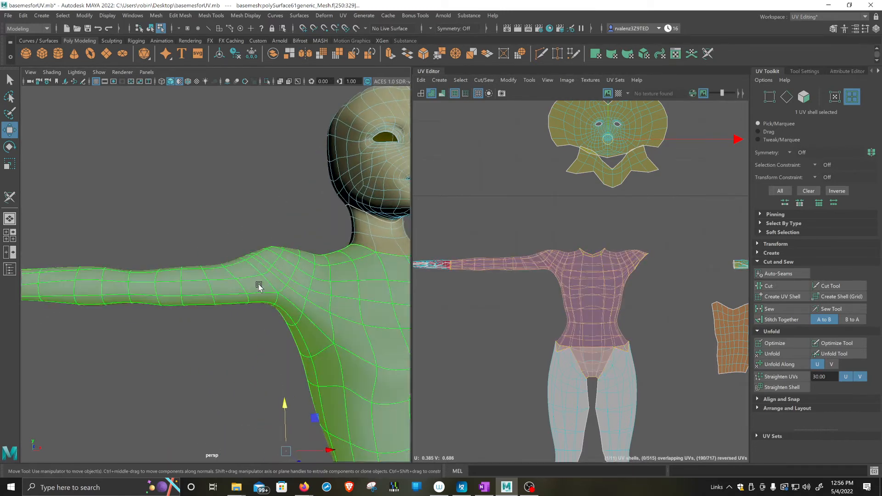
right_click(263, 277)
right_click_drag(263, 276, 144, 194)
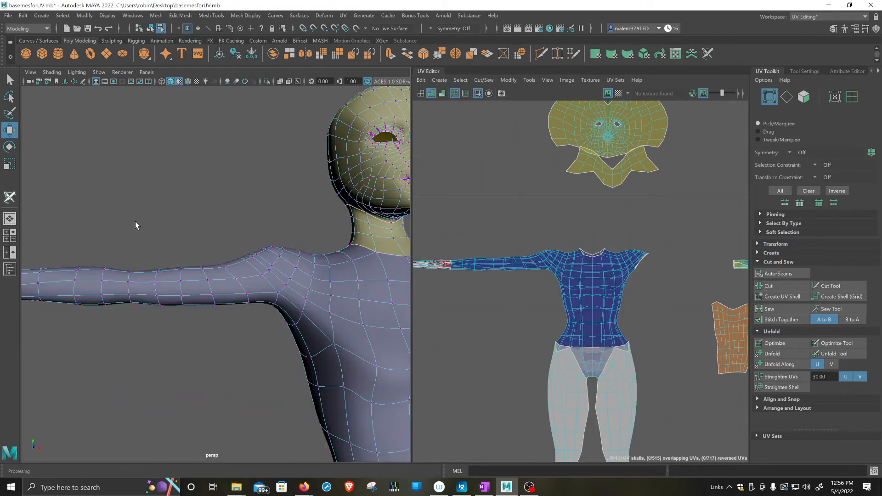
right_click(268, 263)
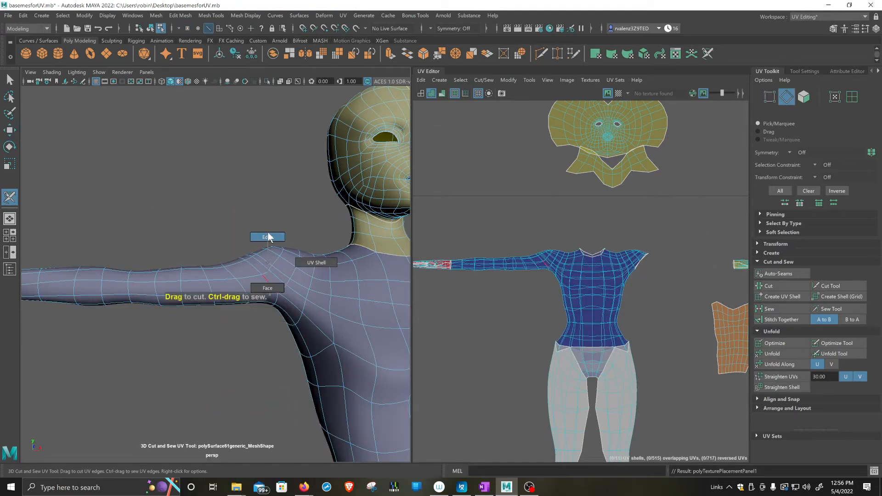
left_click(268, 237)
double_click(268, 285)
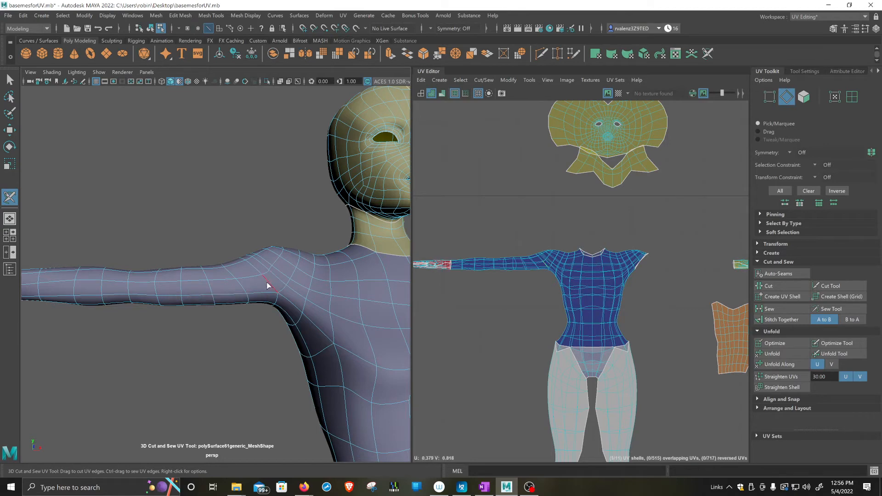
left_click_drag(273, 322, 372, 301, "alt")
left_click(279, 298)
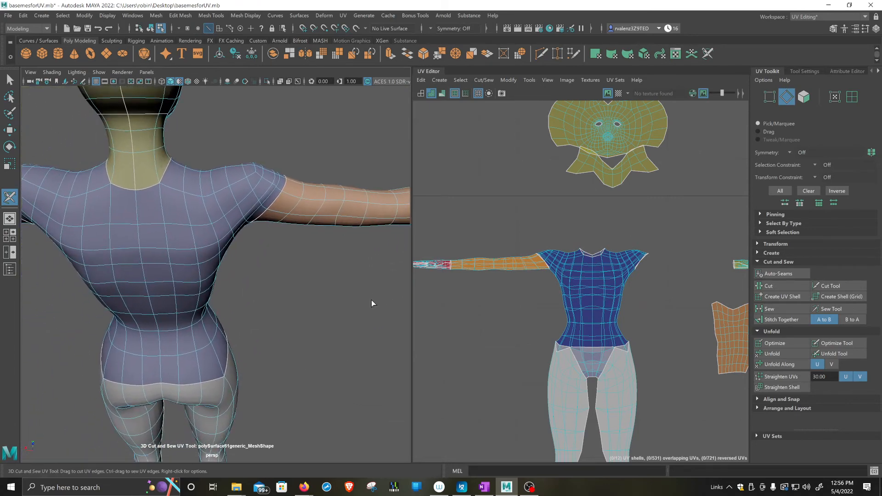
Step: Cut the torso's UVs down the center of the back, from the neck seam to the hip seam
left_click_drag(321, 313, 356, 267, "alt")
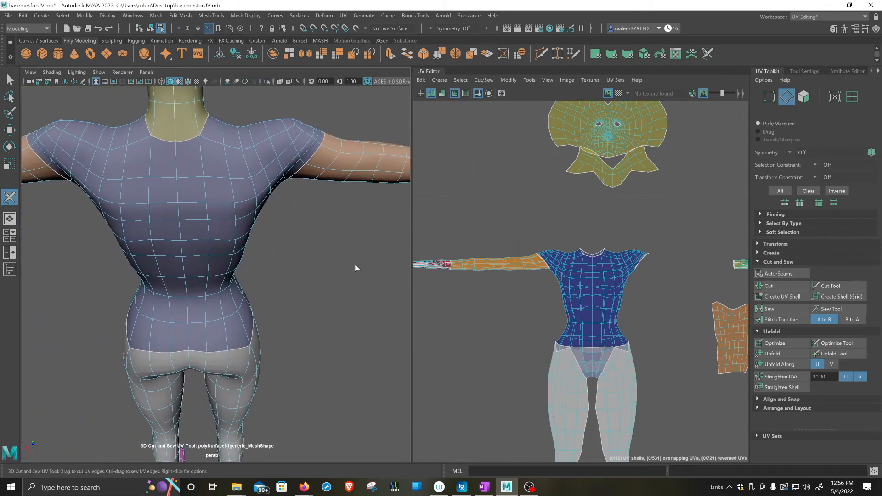
double_click(175, 172)
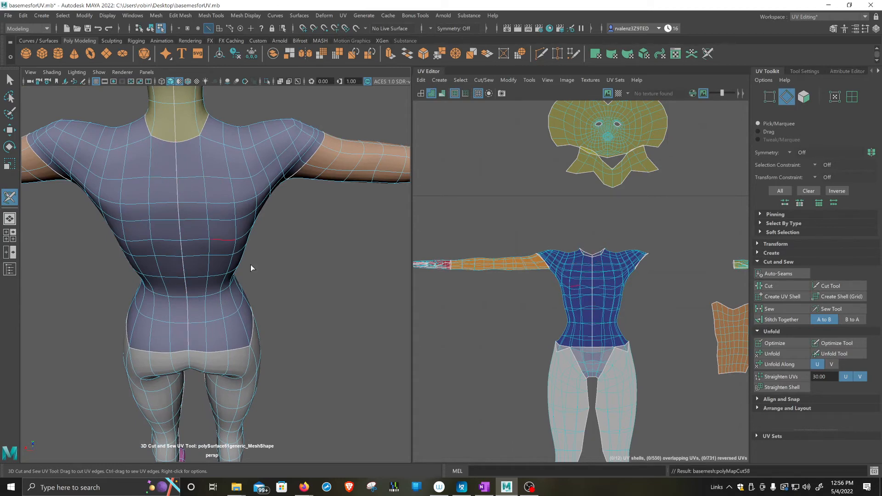
left_click_drag(251, 268, 169, 271, "alt")
scroll(187, 190, "down", 7)
middle_click_drag(197, 271, 169, 219, "alt")
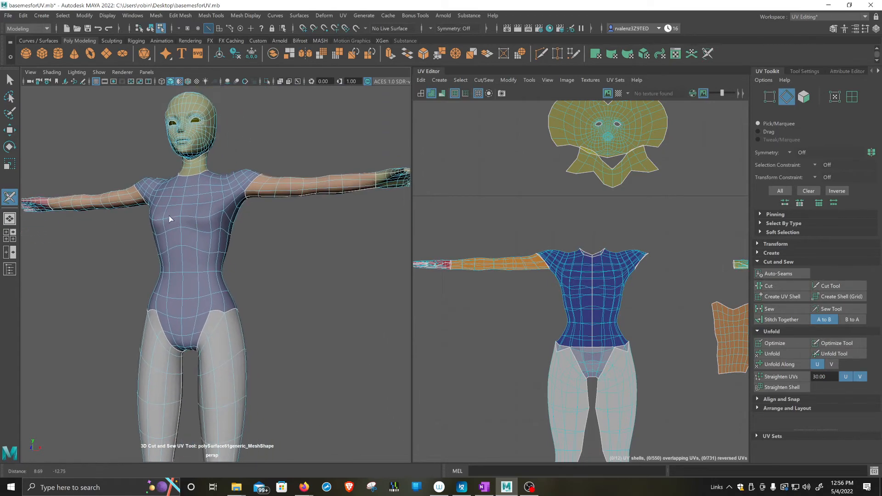
left_click_drag(170, 219, 231, 235, "alt")
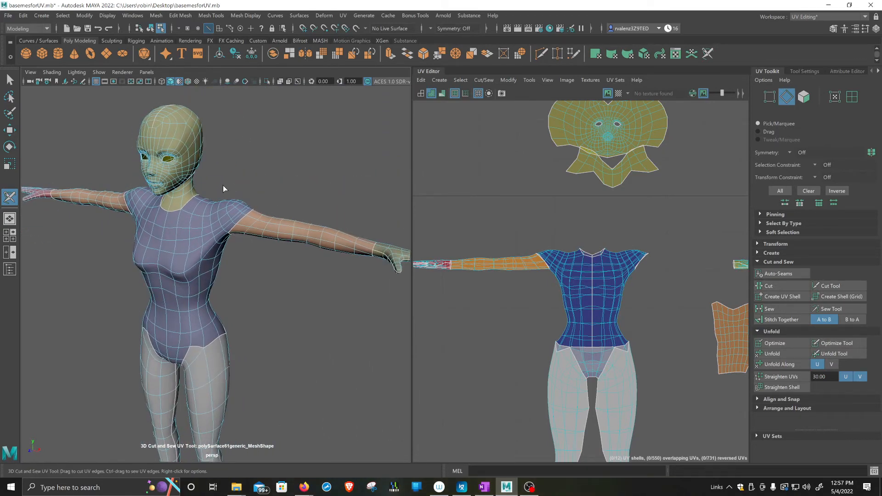
Step: Cut the UVs around the sole of the character's left foot to separate it from the rest of the foot
middle_click_drag(121, 237, 171, 173, "alt")
middle_click_drag(334, 374, 275, 307, "alt")
scroll(275, 306, "up", 5)
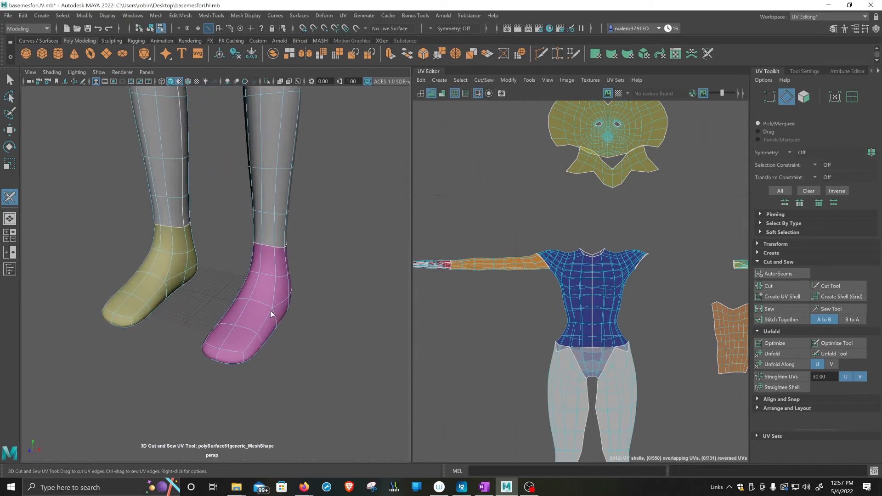
key("1")
left_click_drag(270, 360, 269, 316, "alt")
left_click(266, 327)
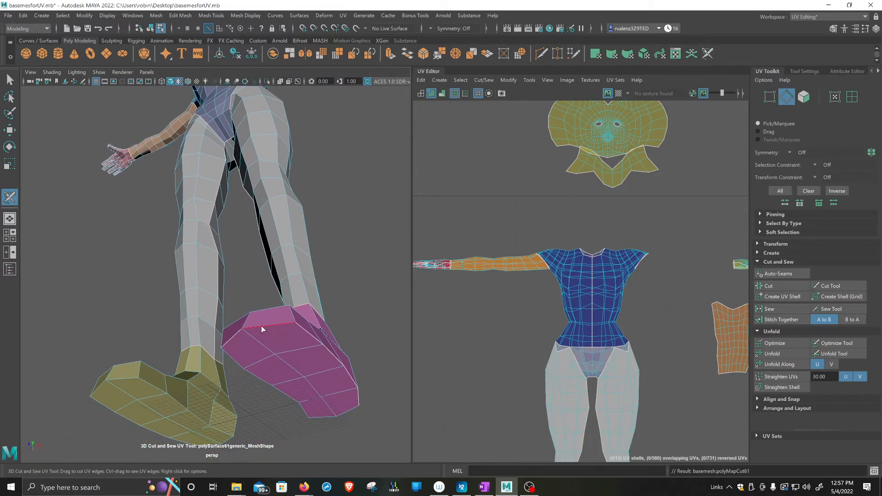
left_click_drag(257, 363, 289, 357, "alt")
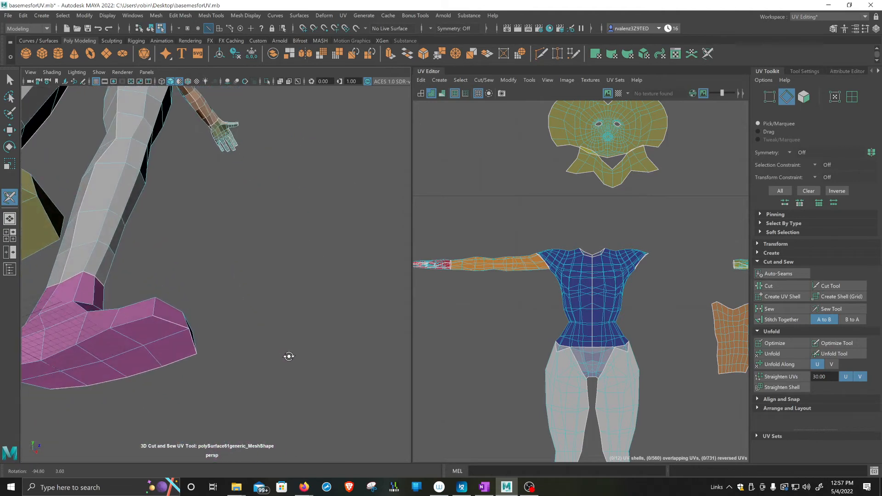
left_click(144, 320)
left_click_drag(144, 321, 176, 307, "alt")
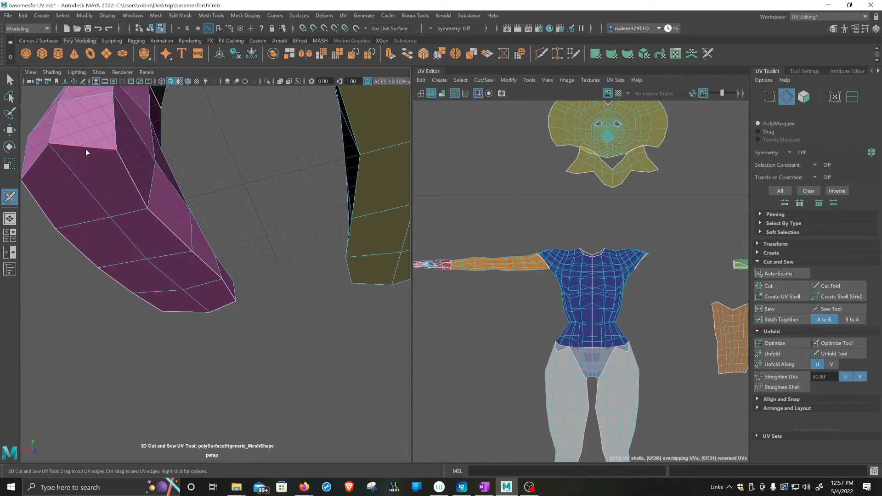
left_click(85, 148)
Step: Cut the UVs around the sole of the character's right foot to separate it from the rest of the foot
scroll(154, 158, "down", 3)
middle_click_drag(153, 158, 164, 186, "alt")
left_click(253, 171)
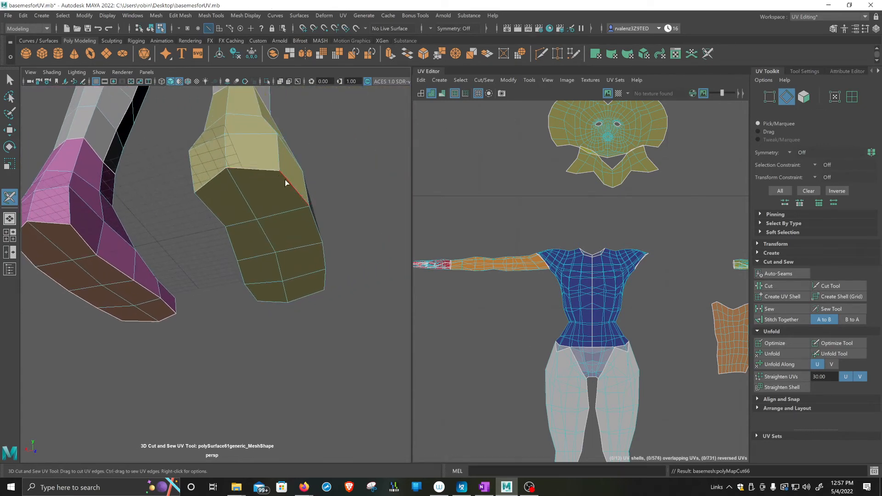
left_click(285, 180)
left_click(281, 253)
left_click(232, 250)
left_click(273, 301)
Step: Cut a vertical UV seam down the back of the heel on both feet
mouse_move(309, 287)
left_mouse_down("alt")
mouse_move(367, 264)
mouse_move(370, 274)
mouse_move(304, 299)
left_mouse_up("alt")
scroll(337, 275, "down", 3)
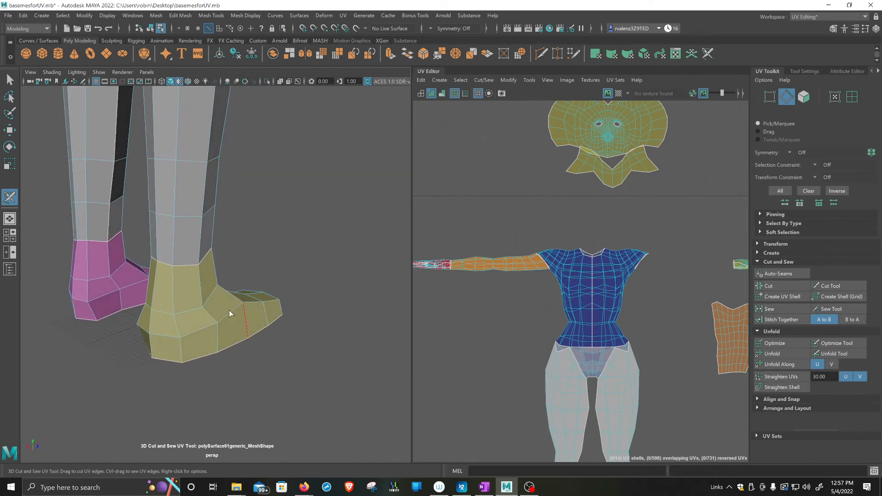
left_click(153, 350)
left_click_drag(64, 316, 85, 314, "alt")
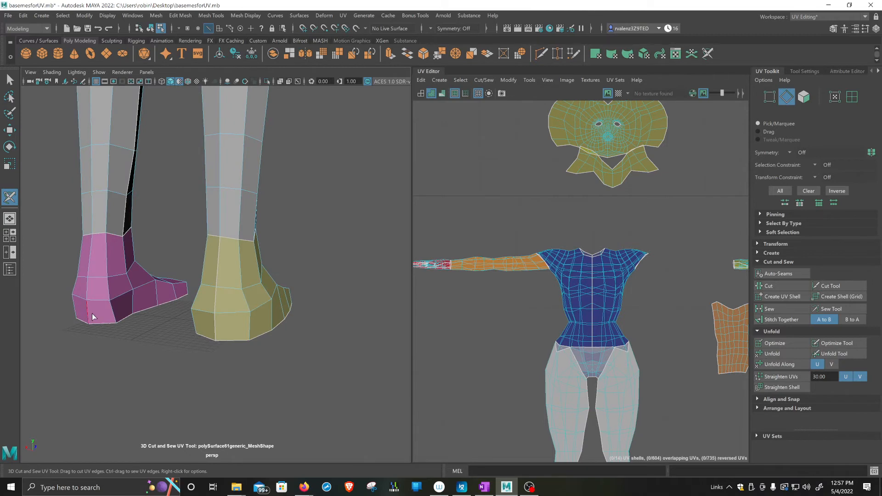
left_click(90, 316)
Step: Cut the UVs lengthwise along the underside of the character's right arm, between wrist and shoulder
left_click_drag(155, 318, 59, 329, "alt")
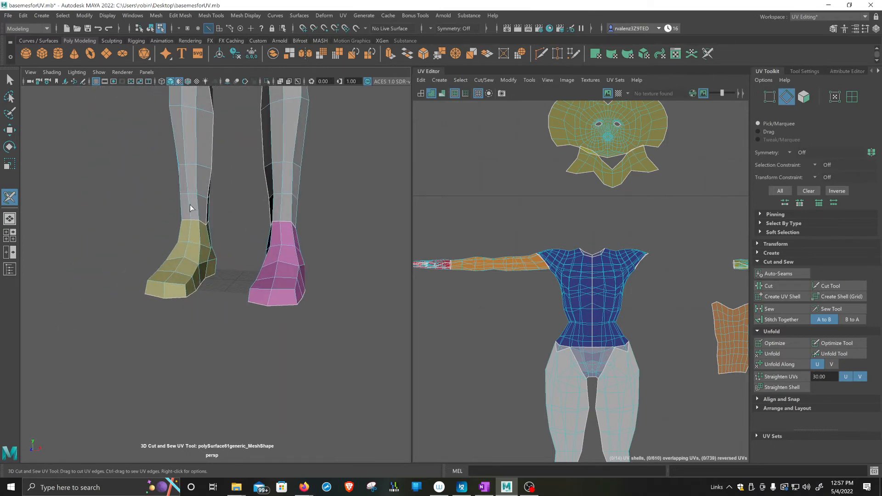
middle_click_drag(189, 206, 193, 405, "alt")
scroll(237, 325, "down", 5)
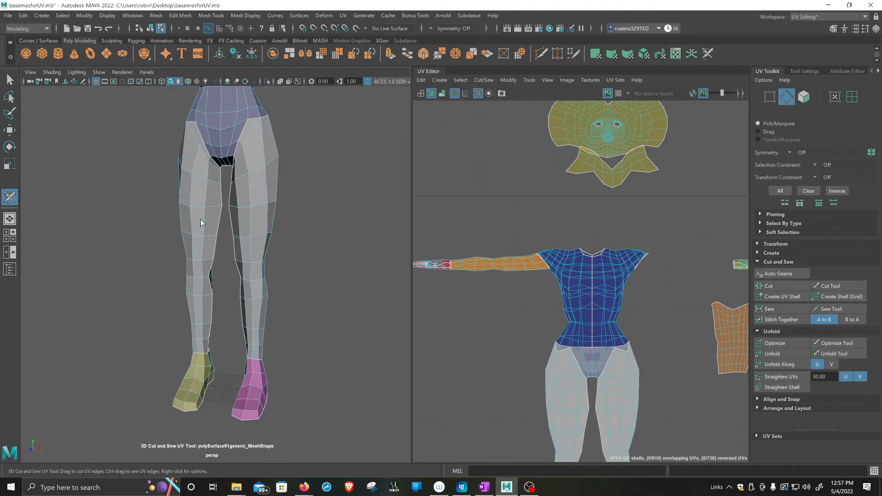
middle_click_drag(201, 219, 191, 325, "alt")
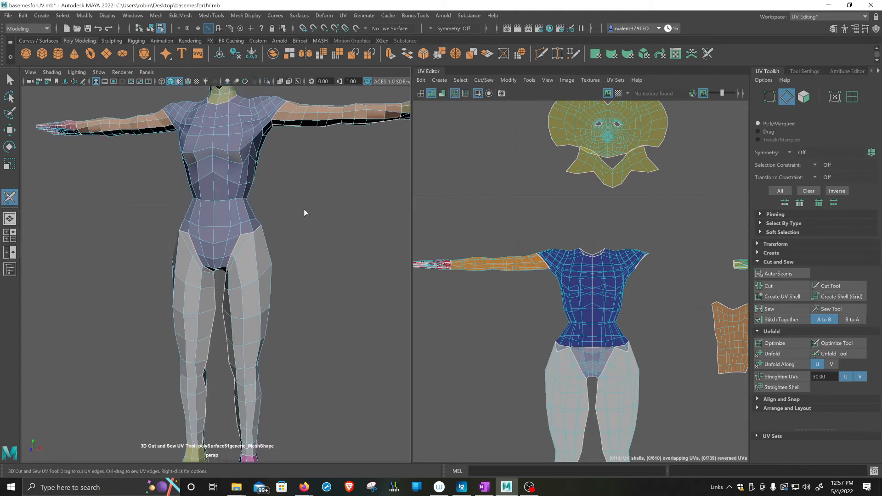
middle_click_drag(305, 211, 301, 239, "alt")
left_click_drag(299, 236, 311, 220, "alt")
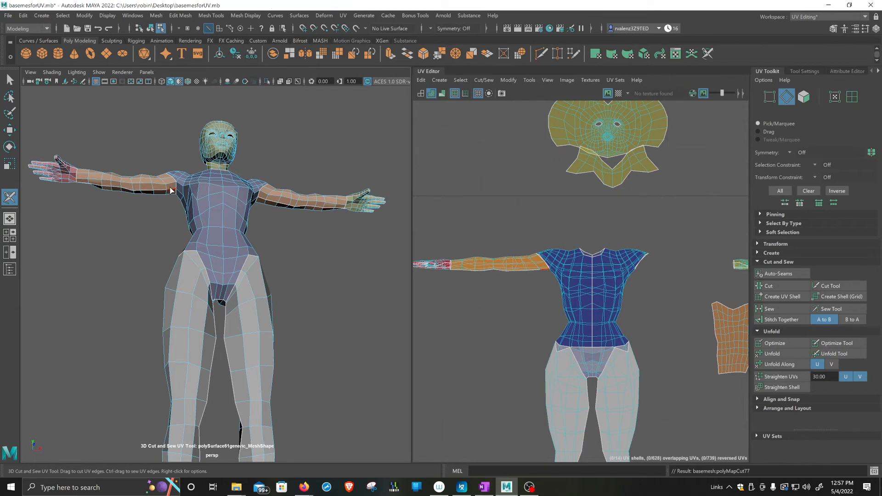
left_click_drag(171, 191, 133, 251, "alt")
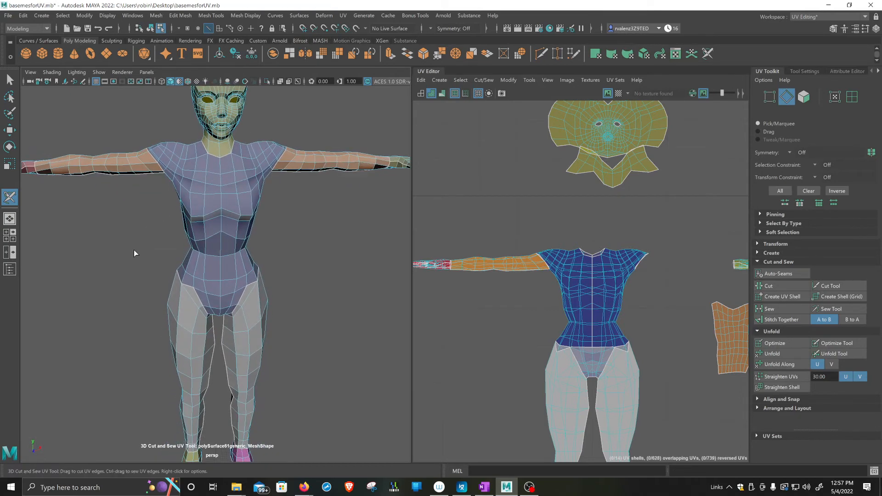
Step: Unfold the torso's UV shell and move it up, clear of the leg shell
middle_click_drag(127, 233, 135, 295, "alt")
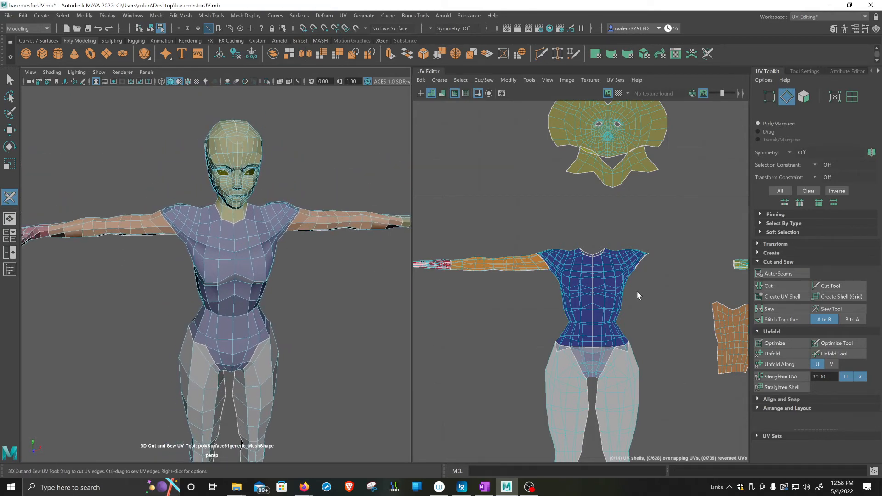
scroll(575, 271, "down", 4)
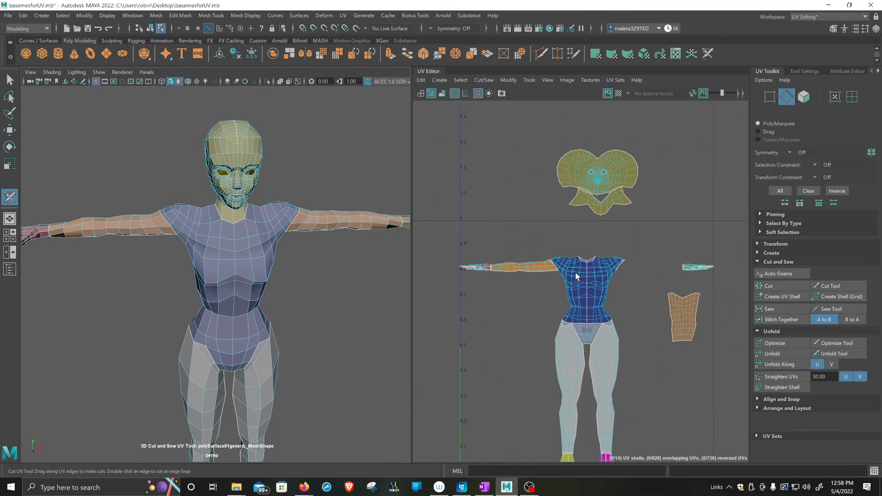
scroll(575, 272, "up", 2)
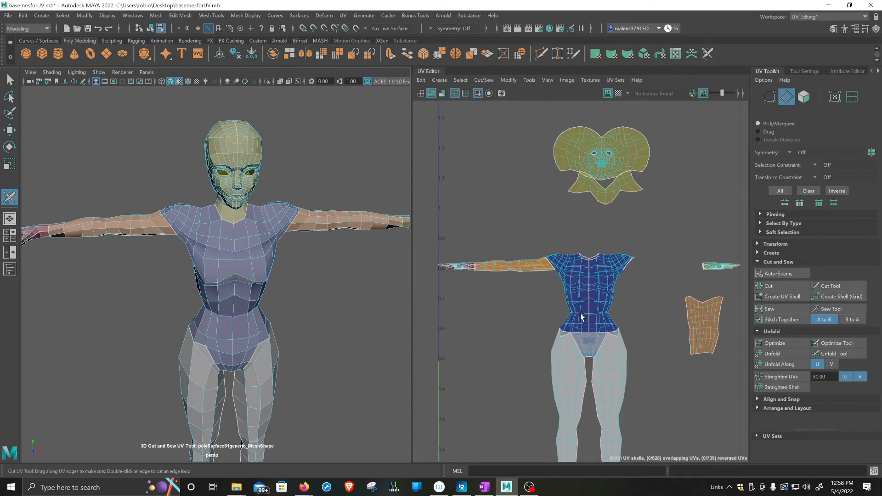
middle_click_drag(584, 318, 580, 299, "alt")
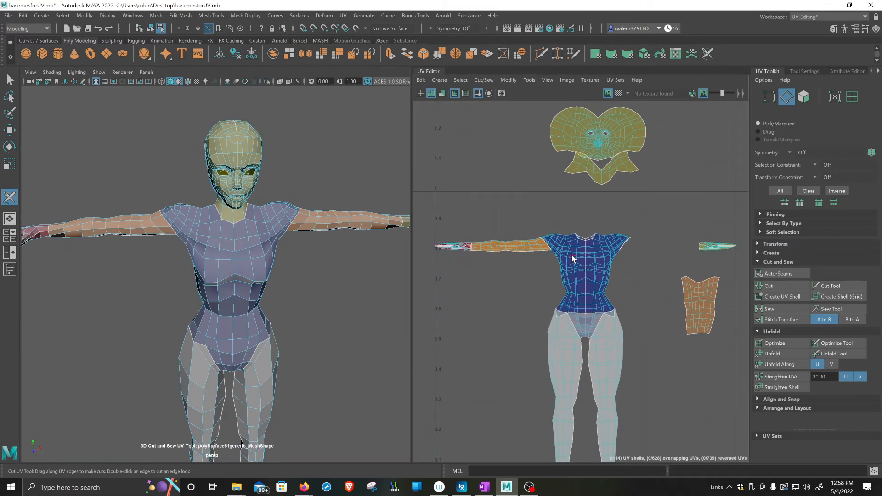
key("q")
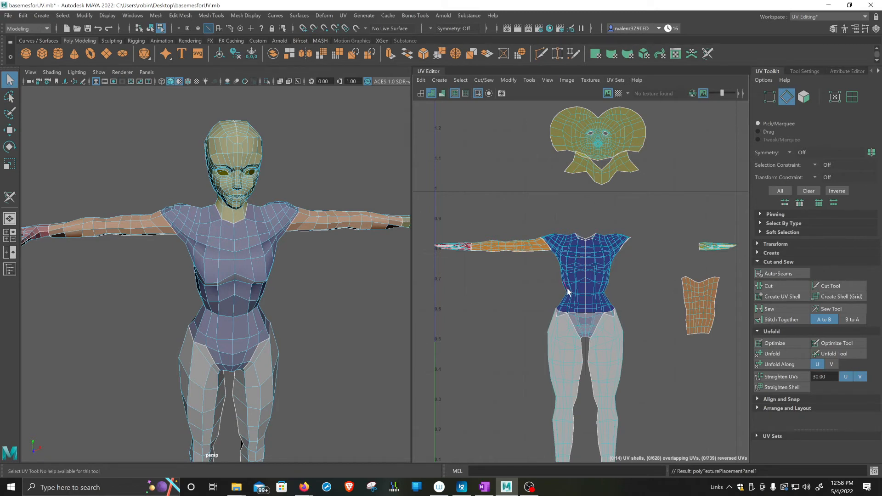
middle_click_drag(569, 295, 553, 257, "alt")
right_click_drag(567, 233, 532, 220)
left_click(560, 224)
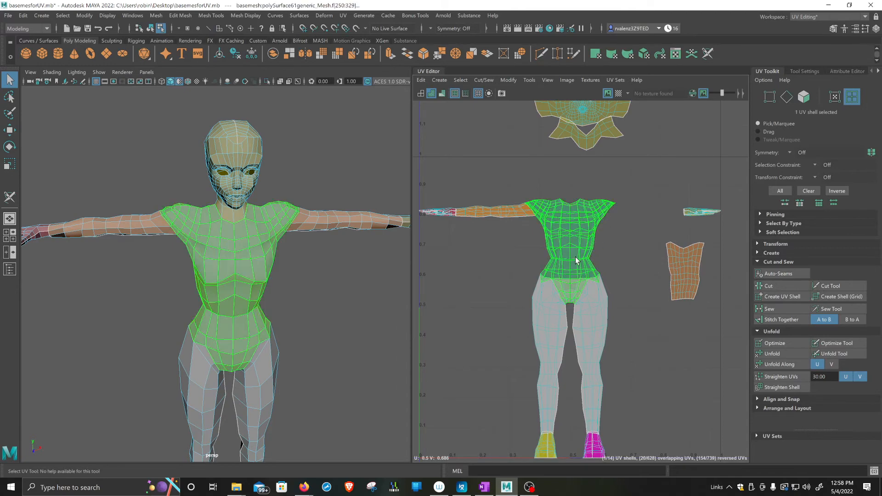
left_click(760, 345)
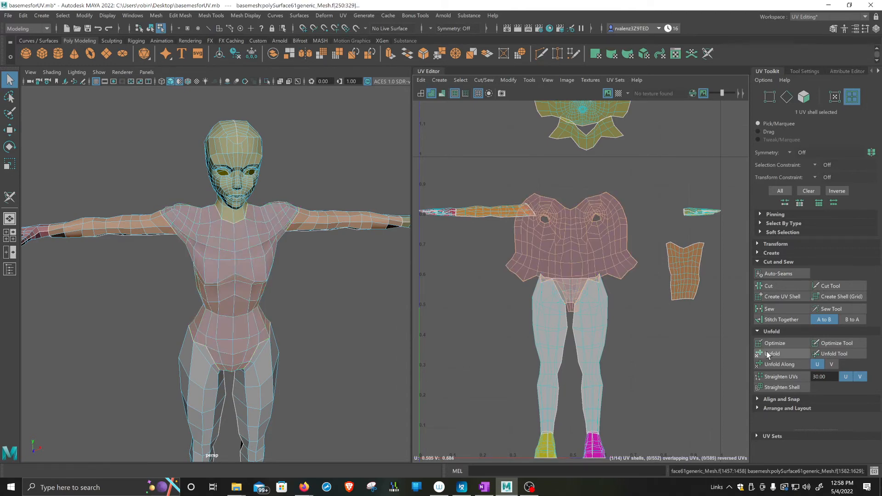
key("w")
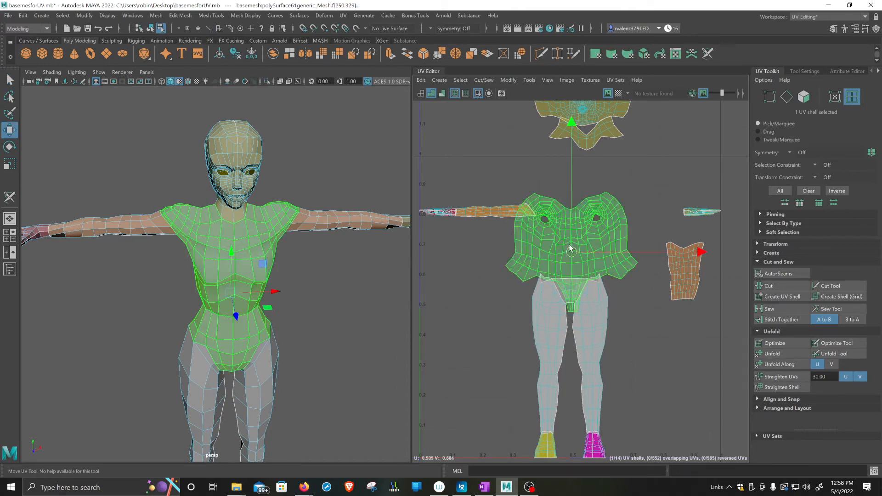
left_click_drag(570, 248, 593, 219)
Step: Unfold the right arm's UV shell and both right hand shells, placing one hand shell above the other
left_click(503, 213)
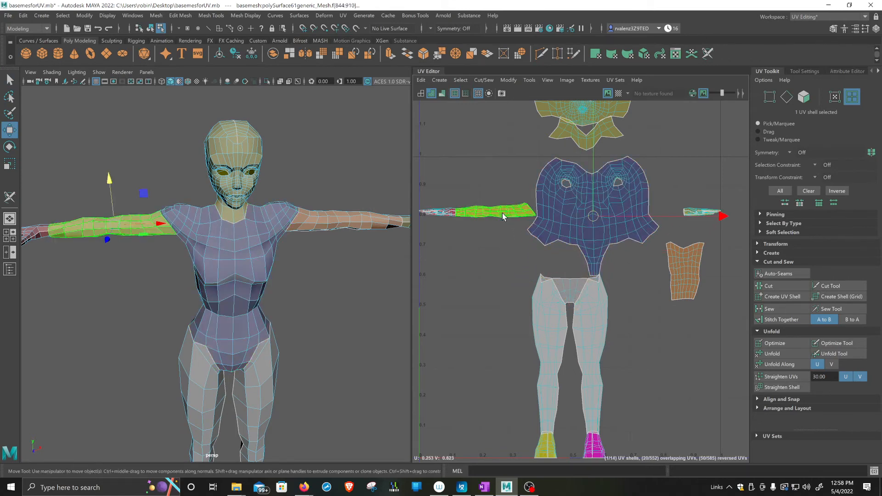
left_click(773, 354)
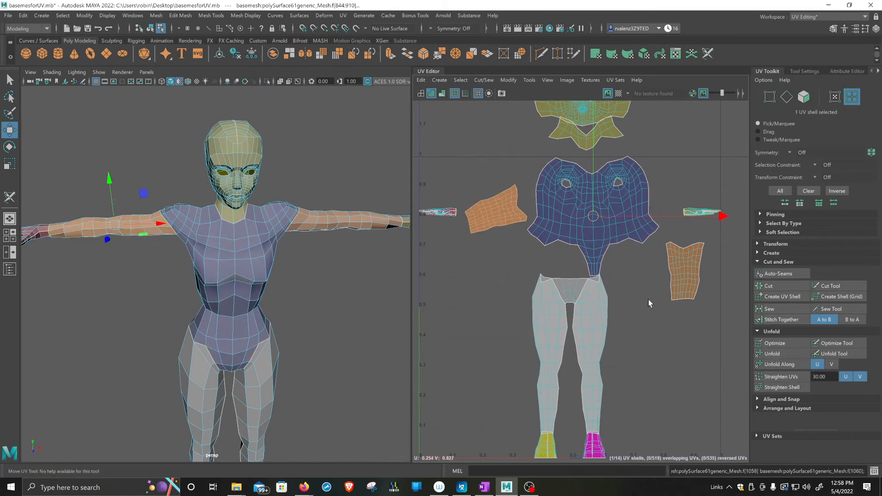
left_click(448, 213)
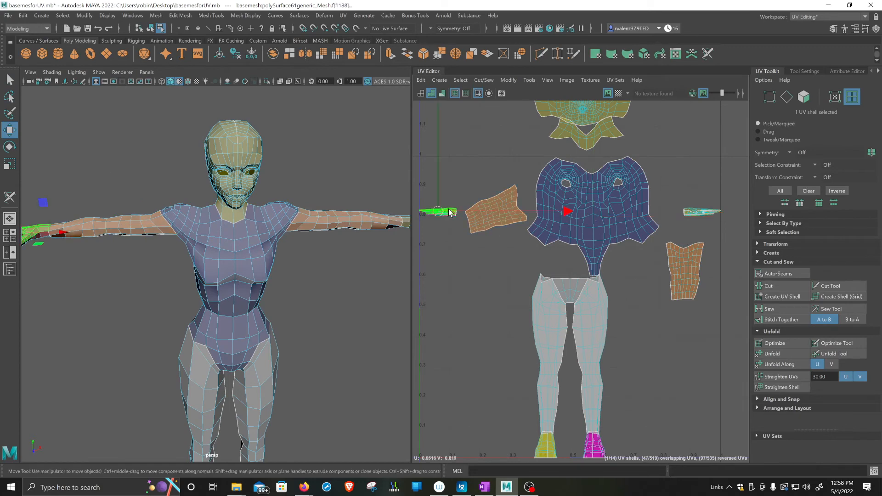
left_click(783, 356)
left_click_drag(449, 209, 448, 184)
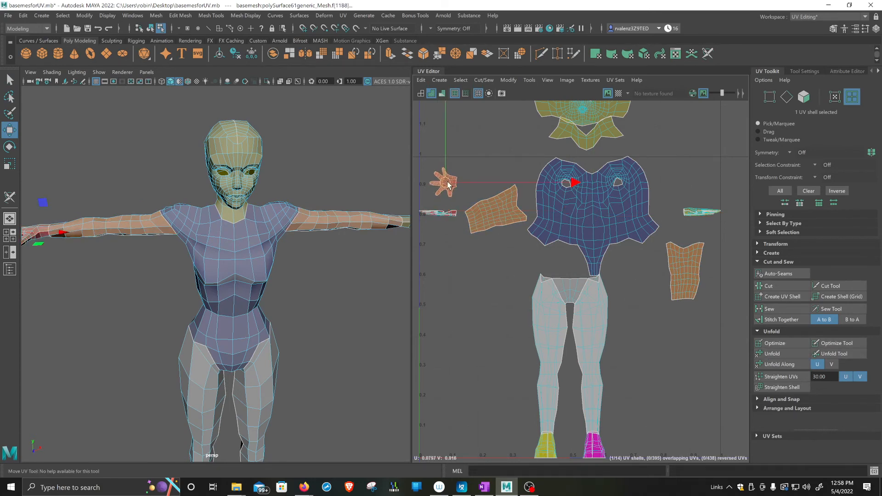
left_click(443, 212)
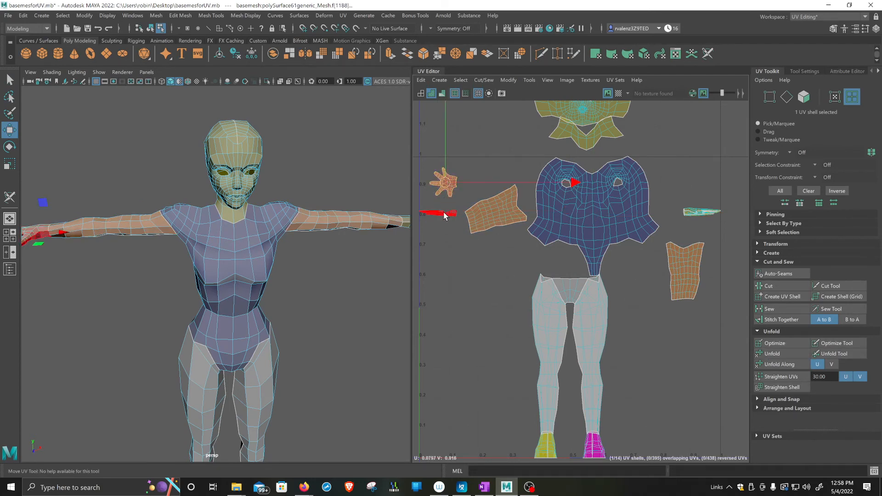
left_click(779, 353)
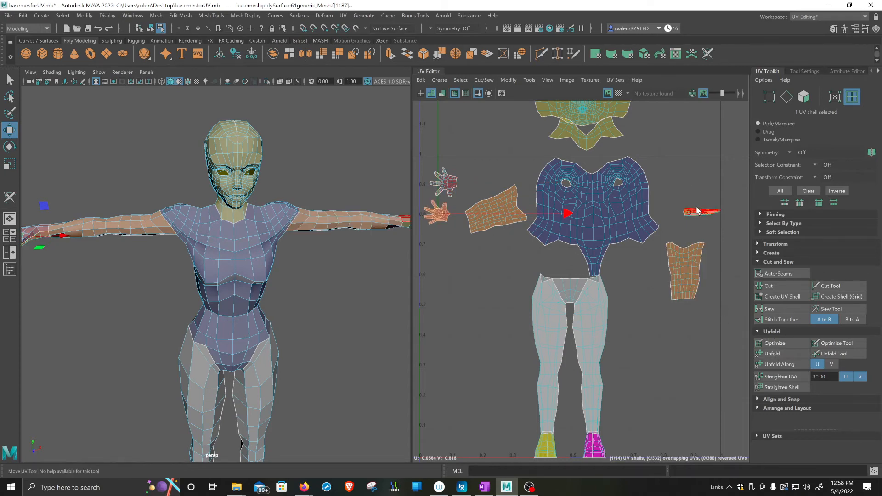
Step: Unfold both UV shells of the character's left hand and arrange them one above the other beside the torso shell
left_click(697, 210)
left_click(779, 353)
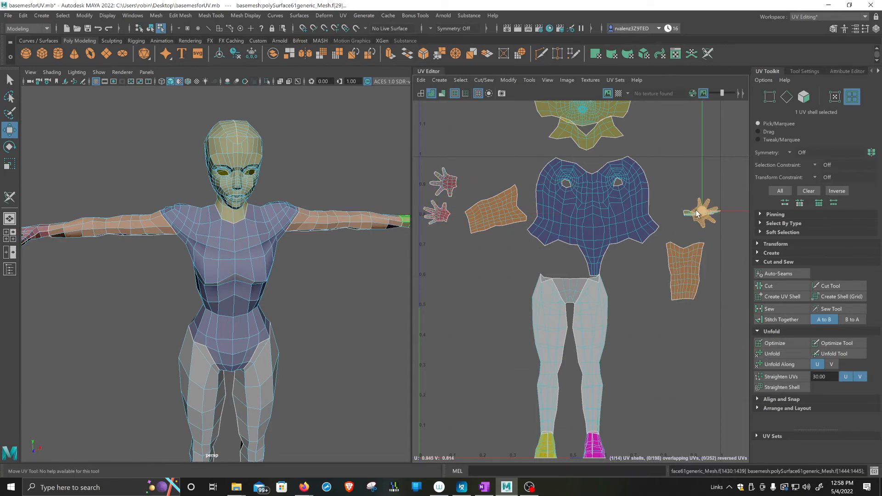
left_click_drag(696, 212, 682, 189)
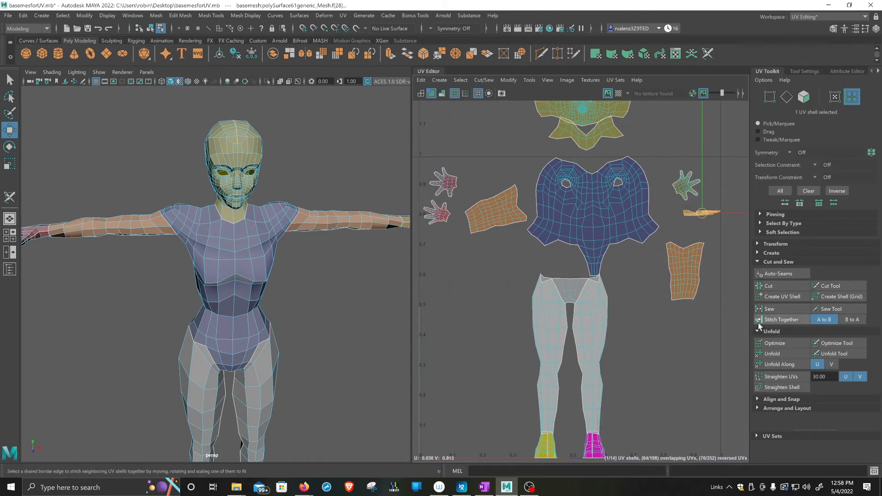
left_click(767, 353)
left_click_drag(705, 220, 694, 220)
Step: Cut the shared leg UV shell along its centre edges, from the back of the waist down to the crotch
left_click(548, 322)
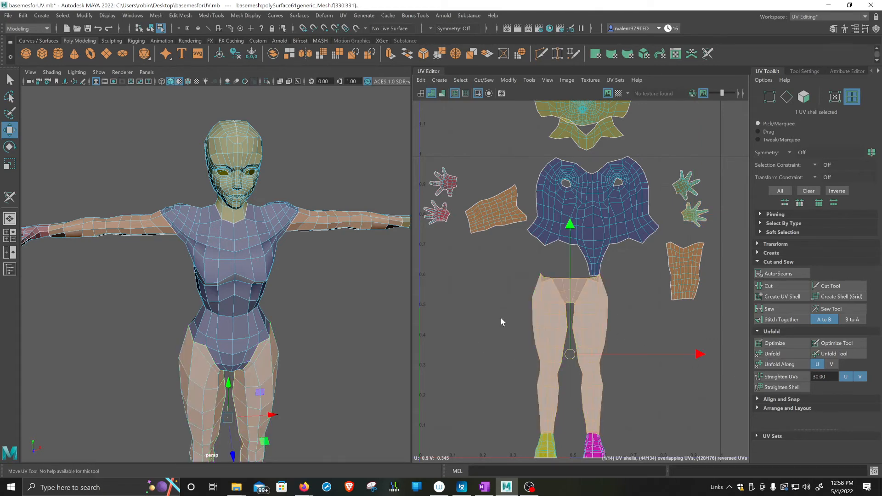
left_click_drag(289, 388, 182, 361, "alt")
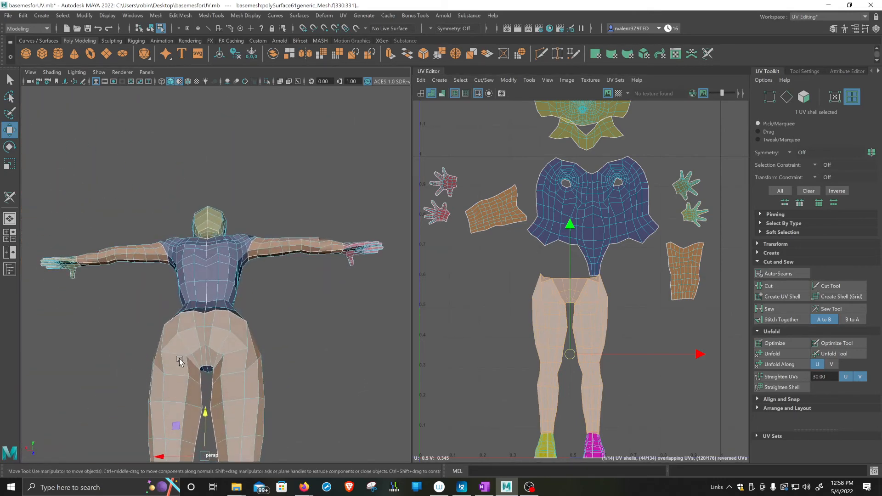
mouse_move(307, 354)
left_mouse_down("alt")
mouse_move(316, 342)
mouse_move(320, 353)
left_mouse_up("alt")
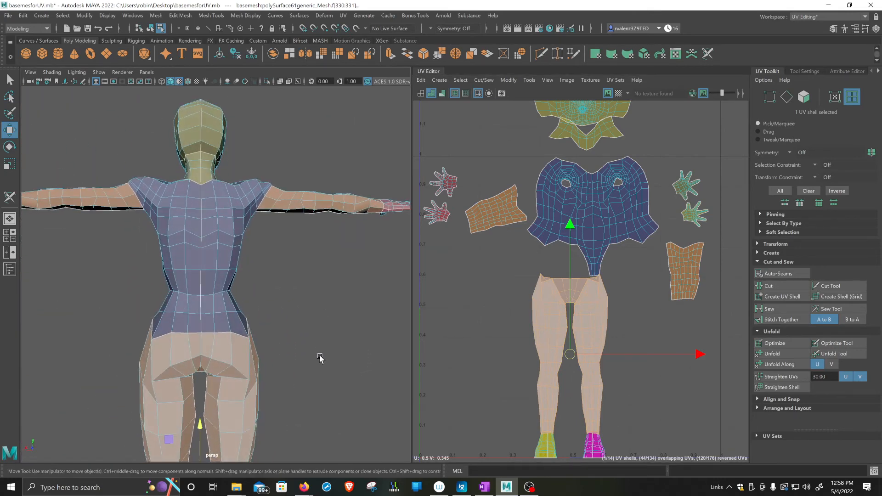
scroll(319, 358, "up", 5)
left_click(271, 313)
left_click_drag(225, 308, 212, 287, "alt")
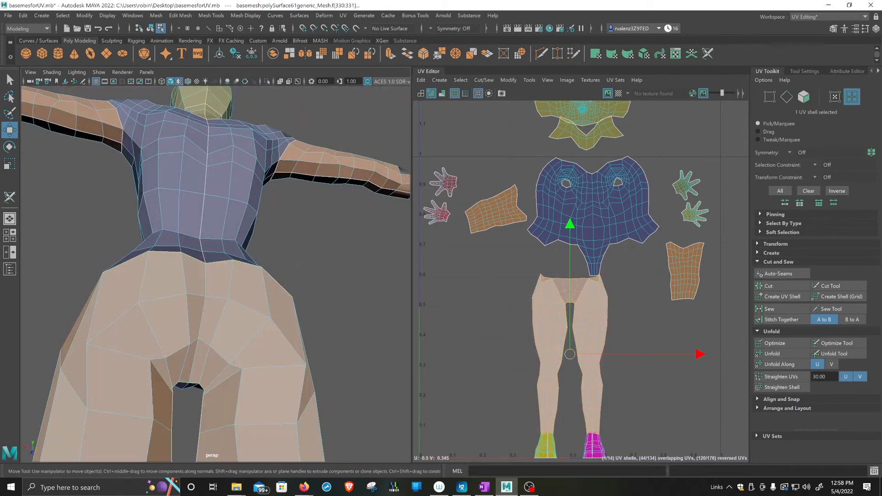
left_click(9, 197)
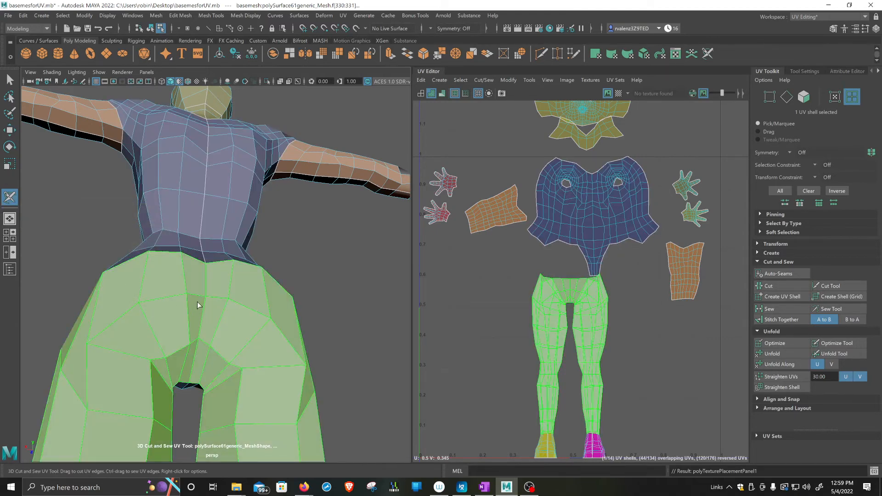
key("q")
right_click_drag(206, 278, 208, 215)
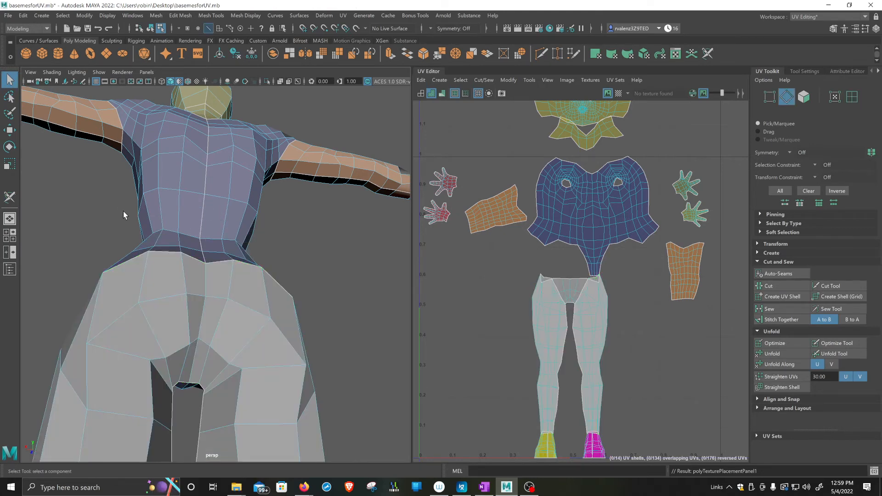
left_click(206, 280)
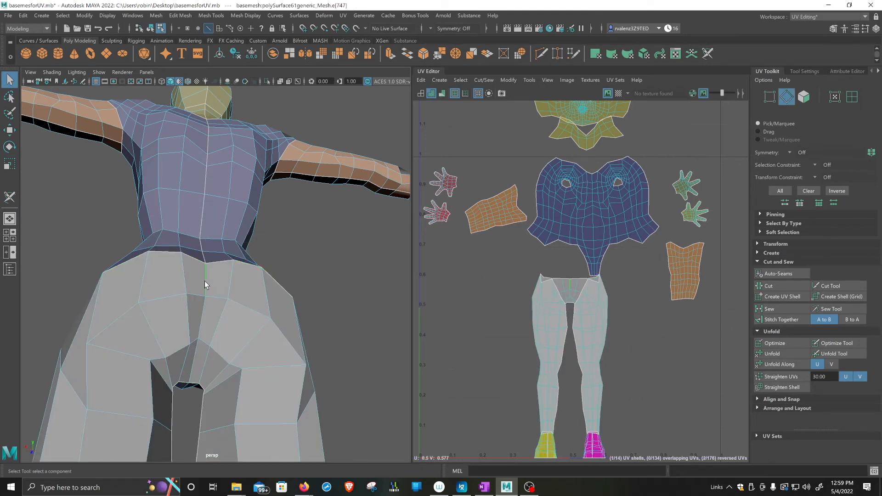
left_click(194, 366, "shift")
left_click(183, 366, "shift")
key("ctrl+z")
left_click(190, 367)
left_click(190, 367, "shift")
left_click_drag(335, 332, 346, 344, "alt")
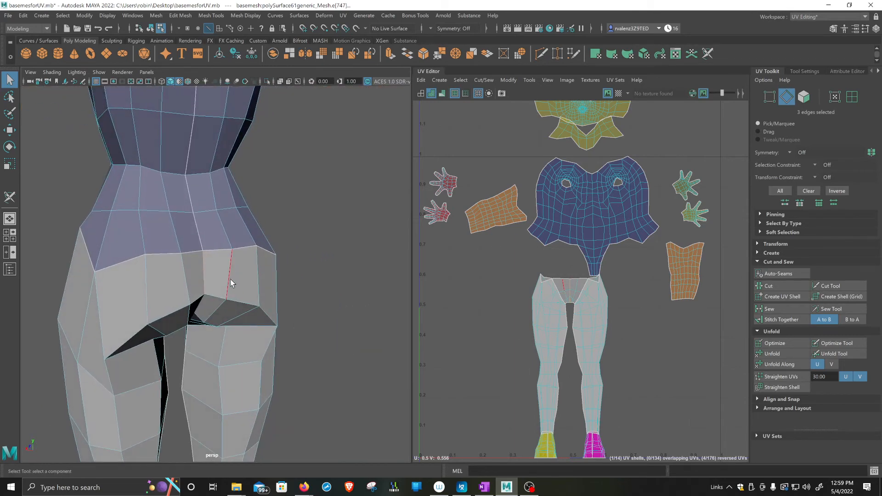
key("4")
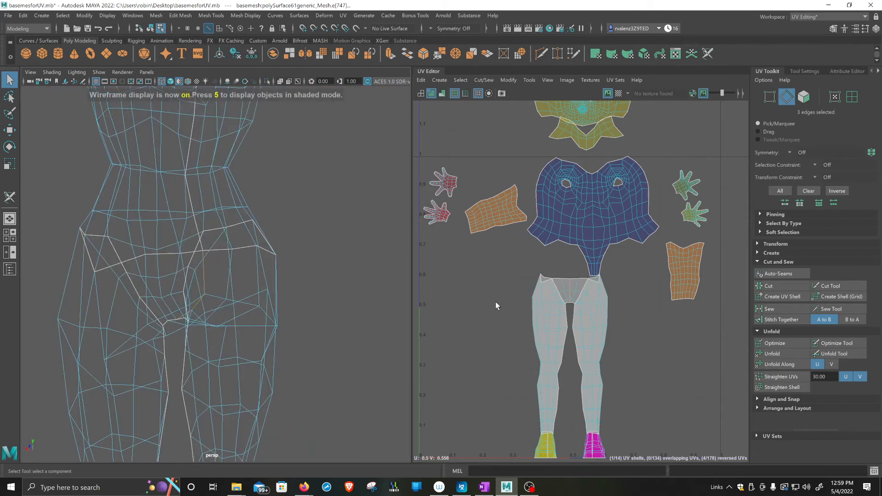
left_click(784, 287)
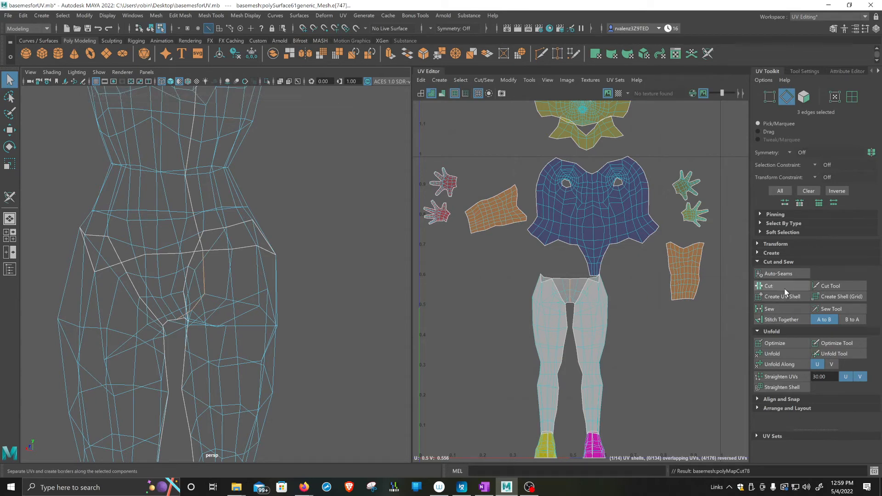
Step: Unfold the left leg's UV shell and the right leg's UV shell
left_click_drag(329, 326, 311, 330, "alt")
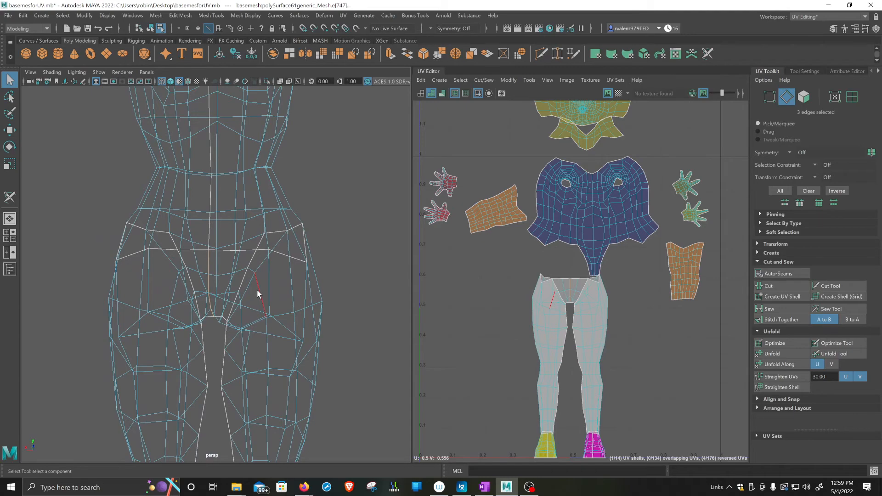
left_click_drag(220, 346, 315, 339, "alt")
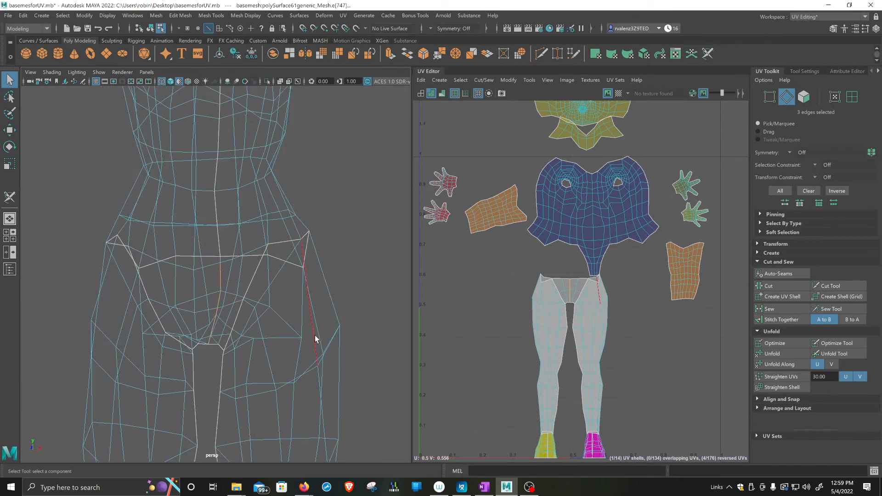
key("5")
scroll(335, 346, "down", 3)
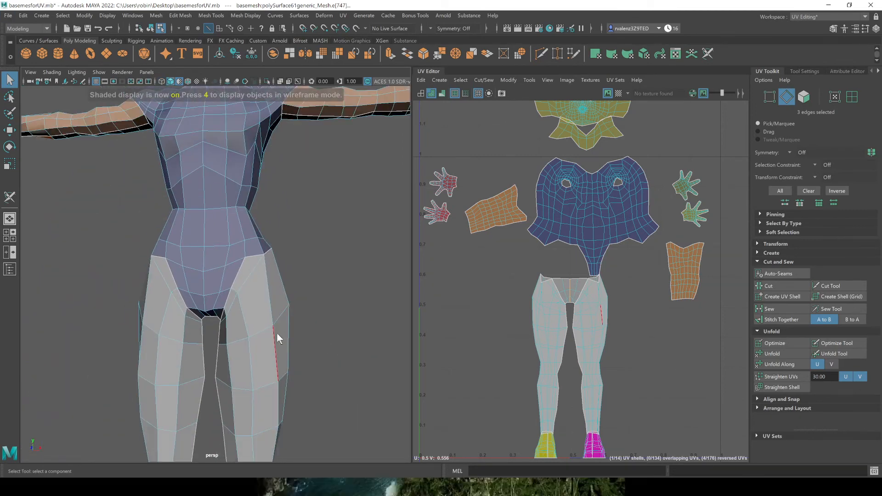
right_click(277, 332)
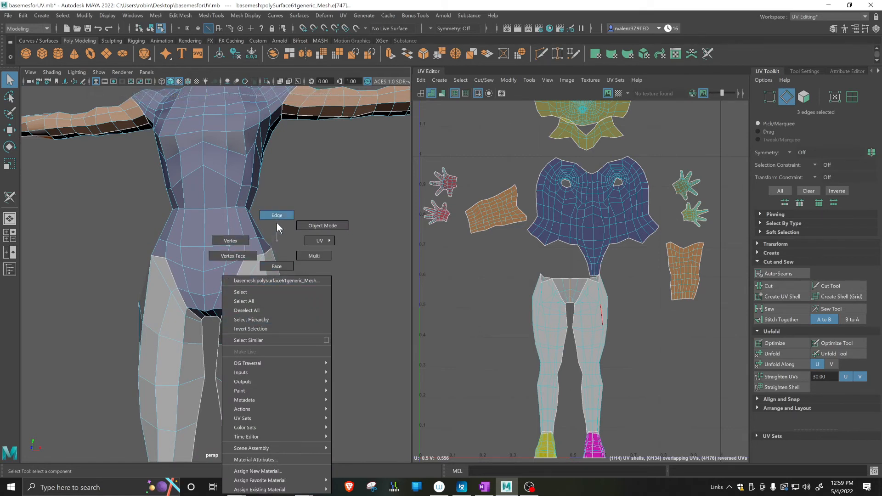
mouse_move(321, 239)
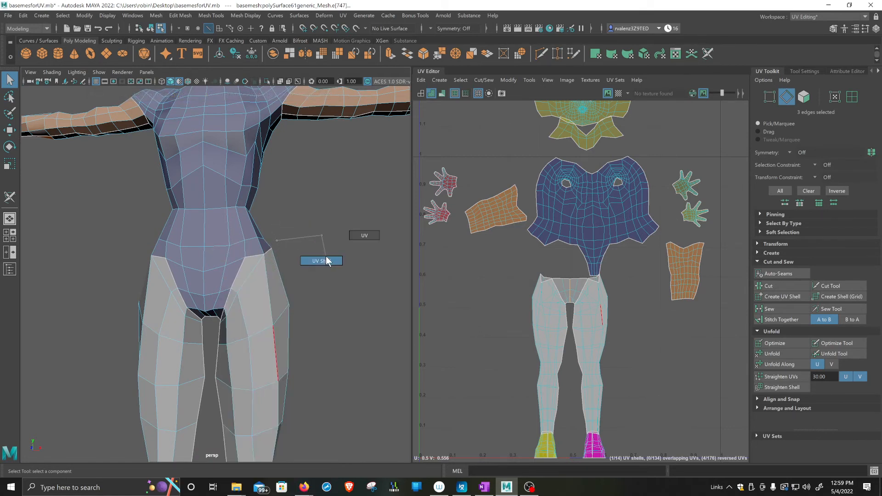
right_click_drag(327, 260, 324, 260)
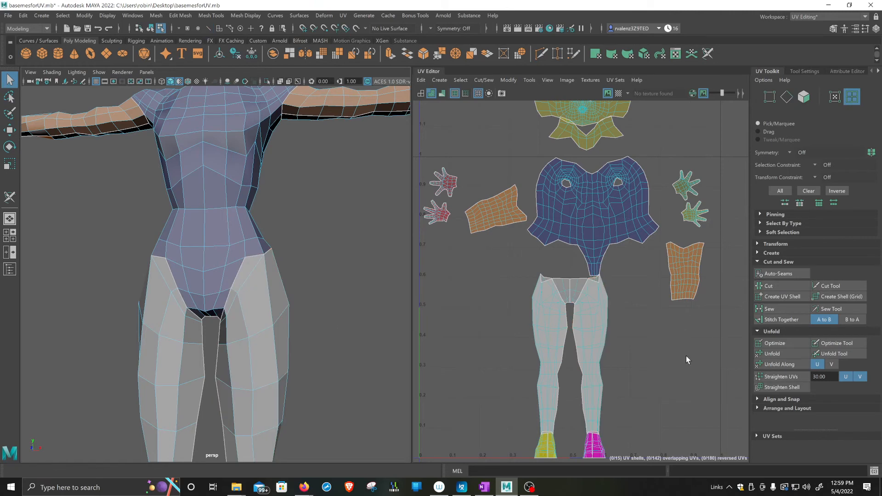
left_click(586, 333)
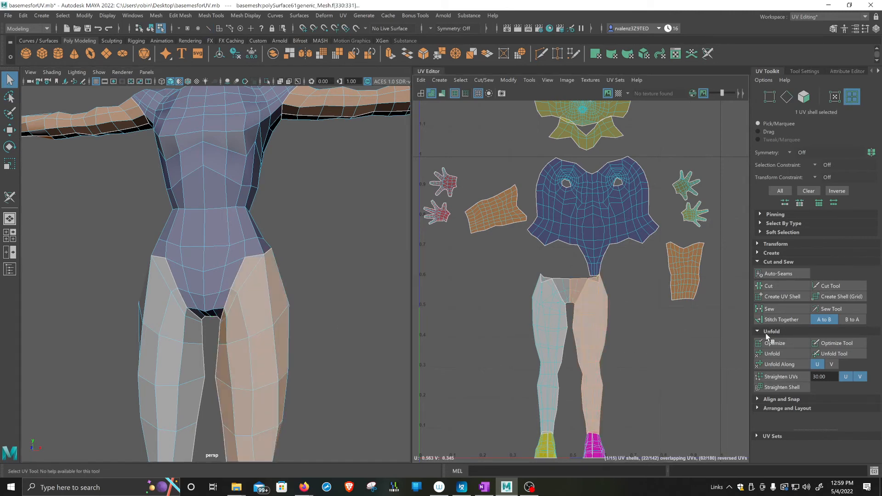
left_click(774, 354)
left_click(538, 352)
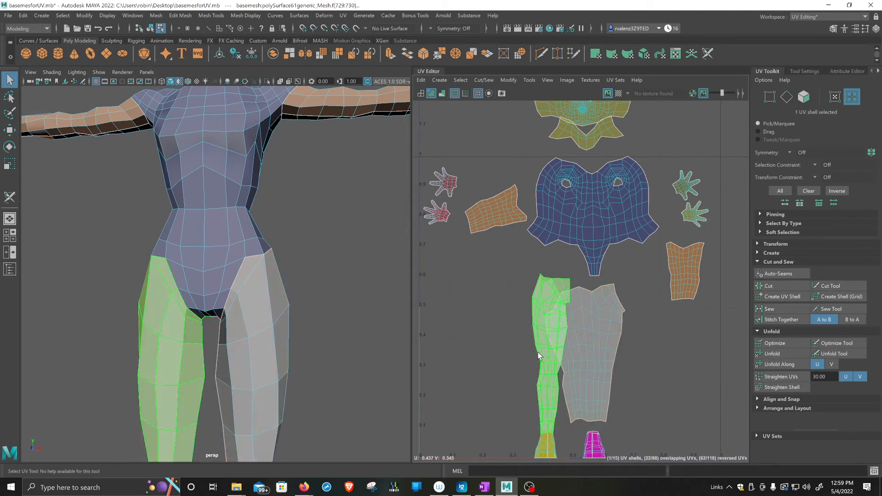
left_click(784, 358)
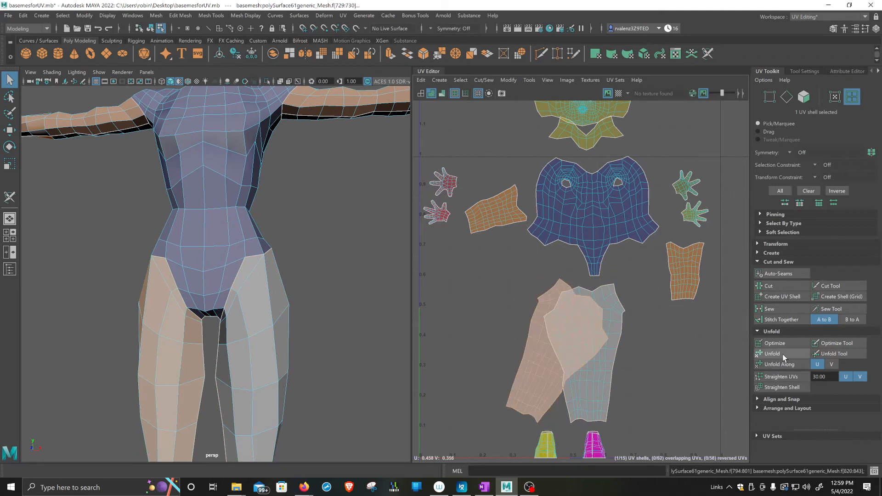
Step: Move the right leg's UV shell sideways, away from the left leg's shell
key("w")
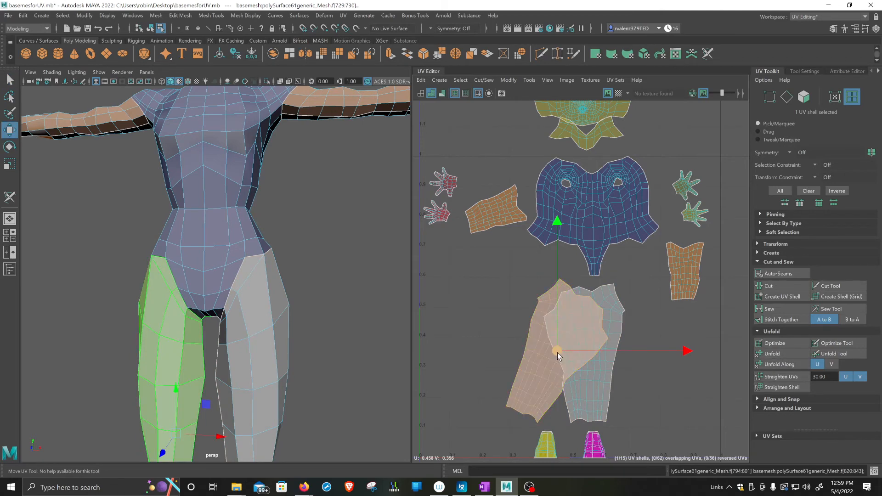
left_click_drag(551, 348, 507, 350)
scroll(569, 419, "down", 1)
scroll(569, 419, "down", 1)
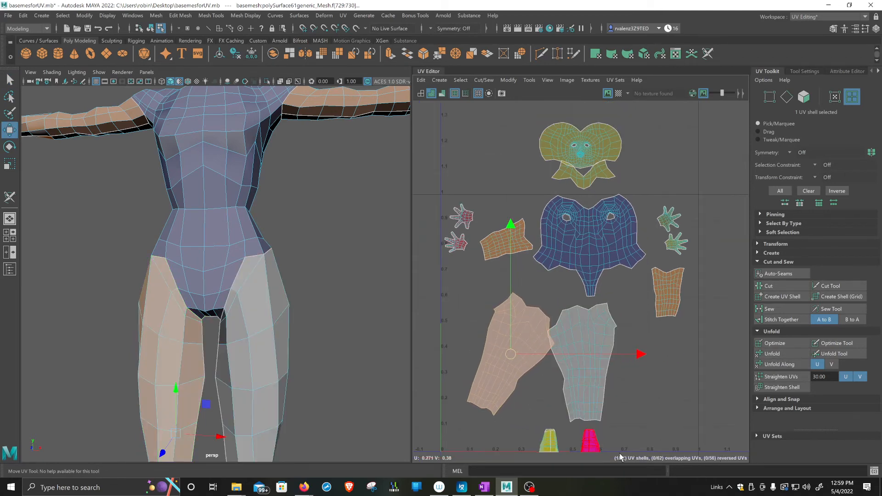
Step: Unfold the UV shells of both upper feet and place the left foot's shell beside the left leg's shell
middle_click_drag(622, 455, 620, 416, "alt")
left_click(588, 402)
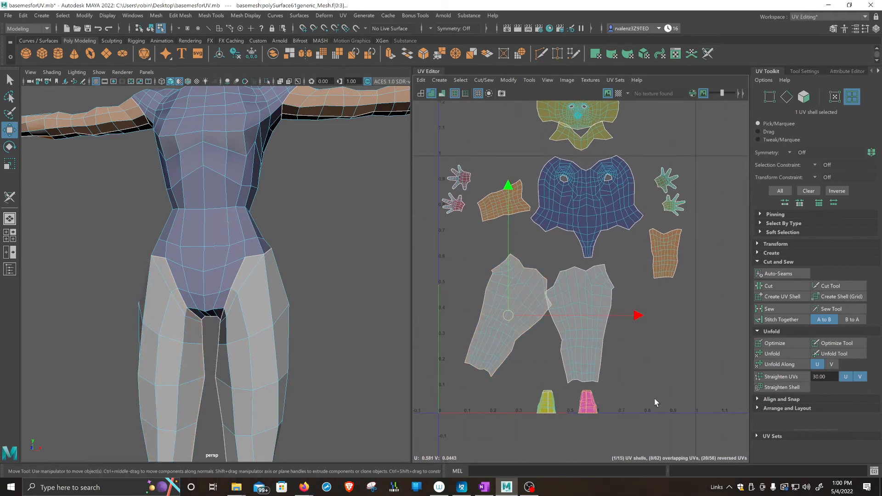
left_click(781, 352)
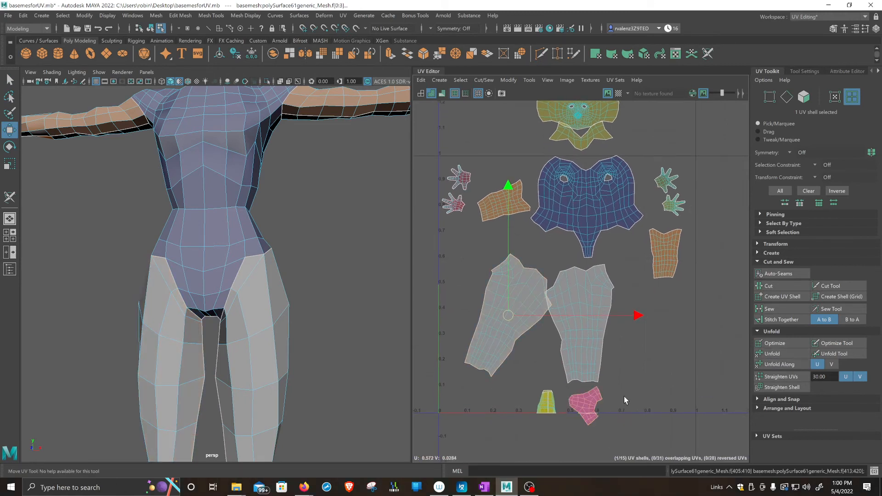
left_click(588, 411)
left_click_drag(588, 409, 646, 371)
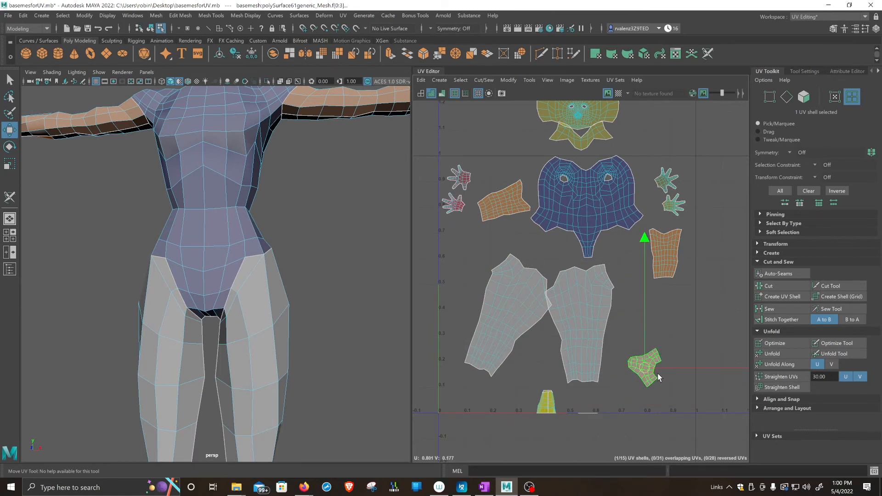
left_click(767, 355)
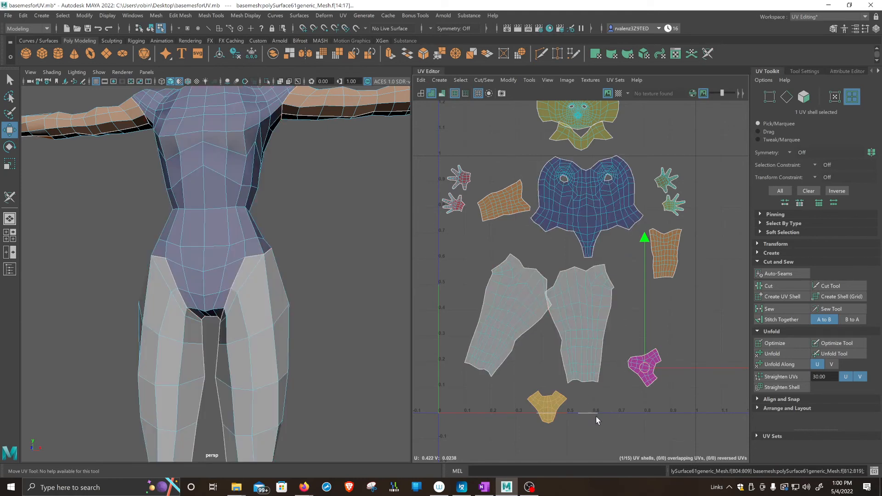
middle_click_drag(592, 420, 595, 393, "alt")
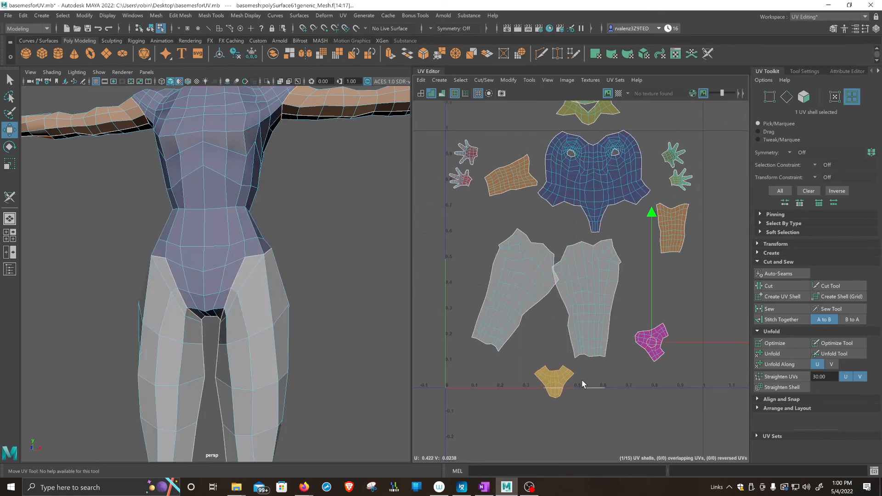
Step: Select the flat UV shell of the left foot's sole, try to unfold it, and undo the attempt
left_click_drag(582, 380, 606, 401)
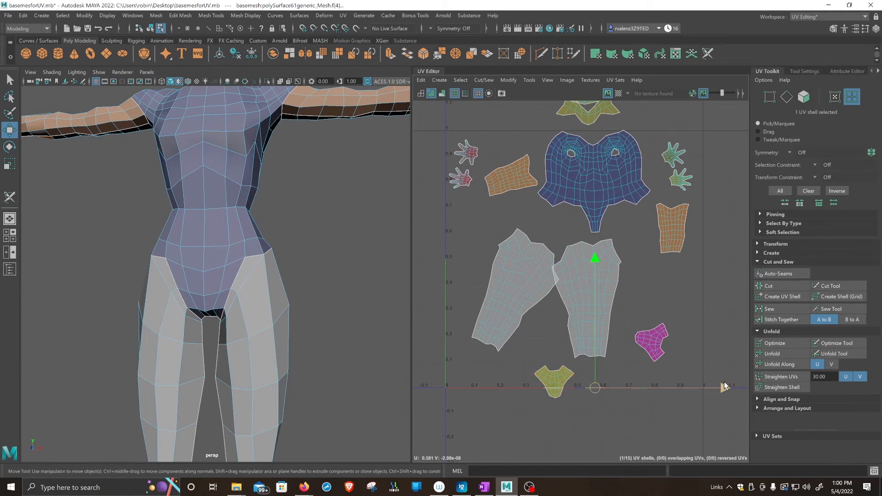
middle_click_drag(321, 419, 307, 206, "alt")
left_click_drag(312, 454, 304, 423, "alt")
scroll(613, 394, "up", 2)
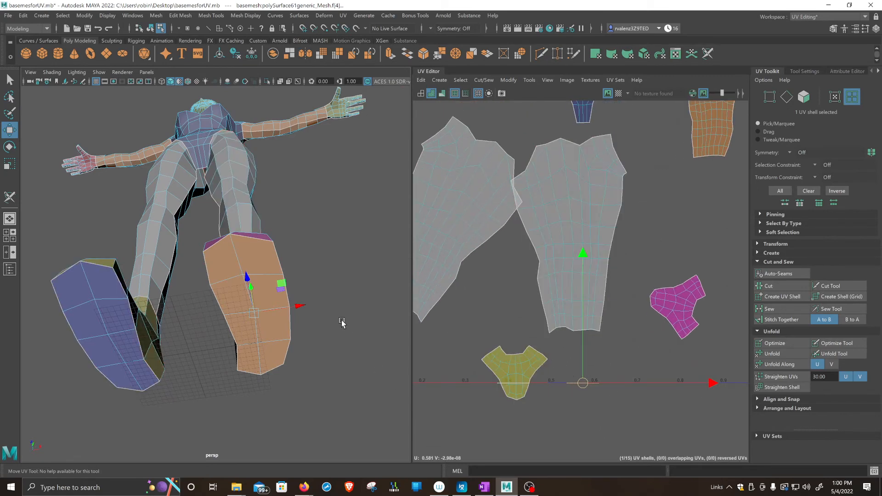
left_click_drag(339, 321, 325, 392, "alt")
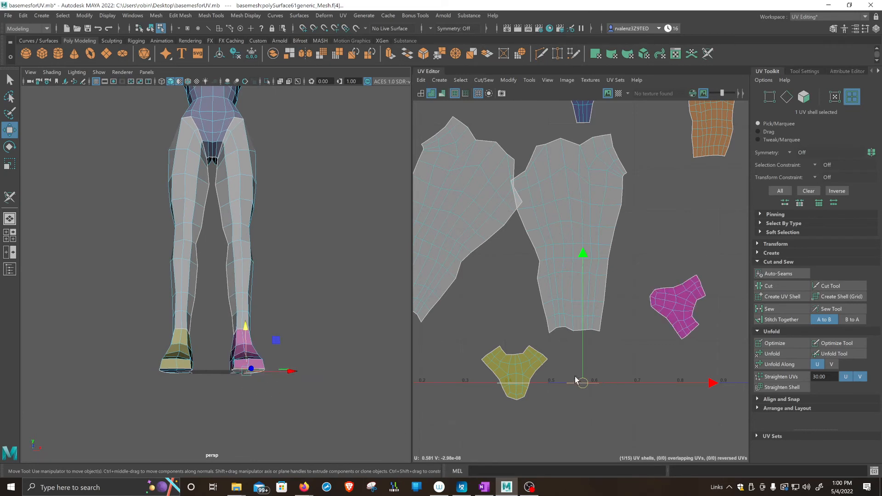
left_click(779, 355)
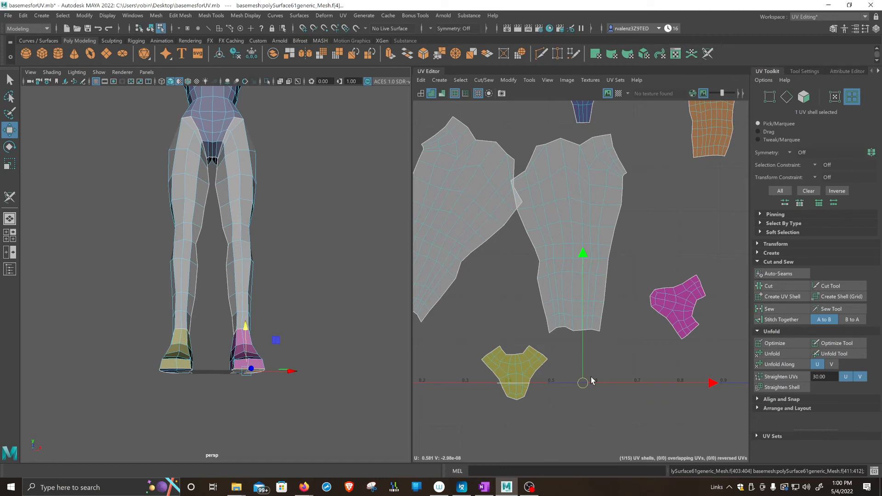
key("ctrl+z")
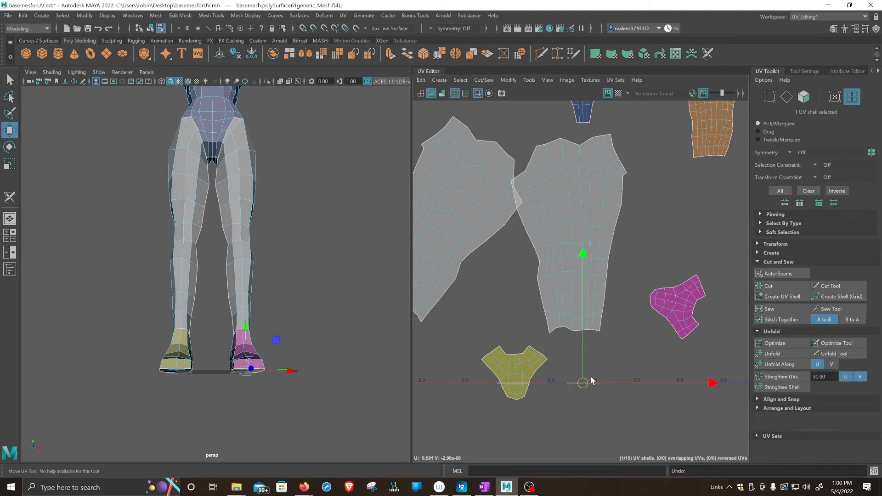
Step: Select the sole faces of both feet and apply a planar UV projection from the Y axis, fitted to the bounding box
scroll(544, 398, "down", 1)
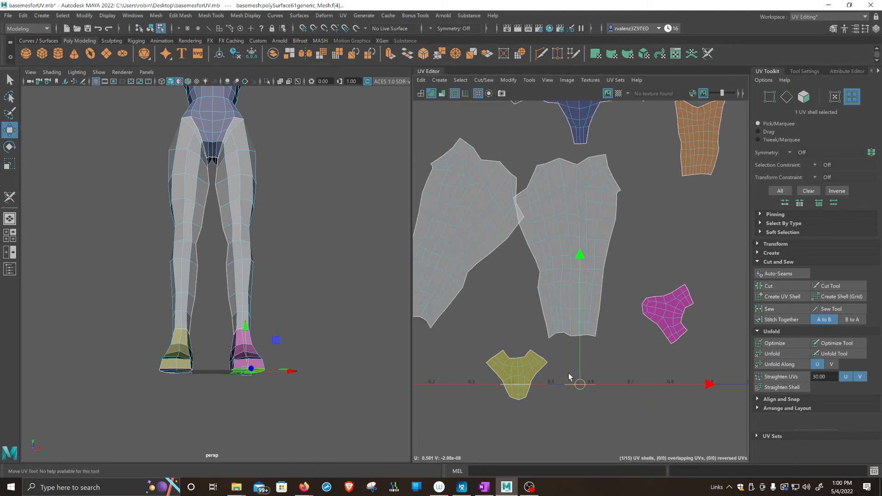
middle_click_drag(582, 395, 582, 385, "alt")
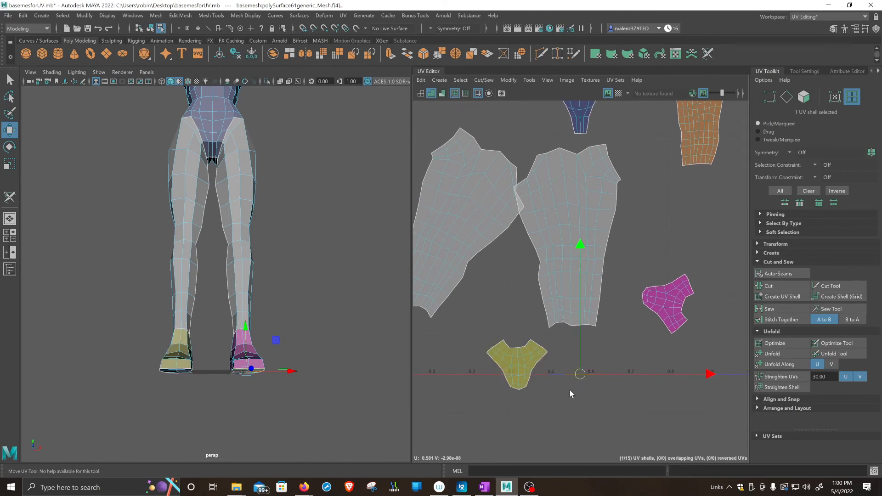
left_click_drag(236, 380, 169, 290, "alt")
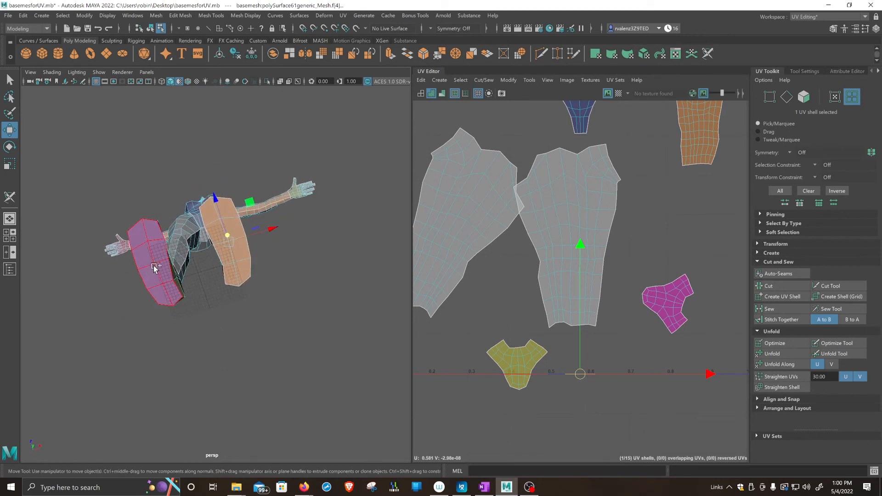
left_click(154, 269, "shift")
left_click_drag(267, 272, 283, 314, "alt")
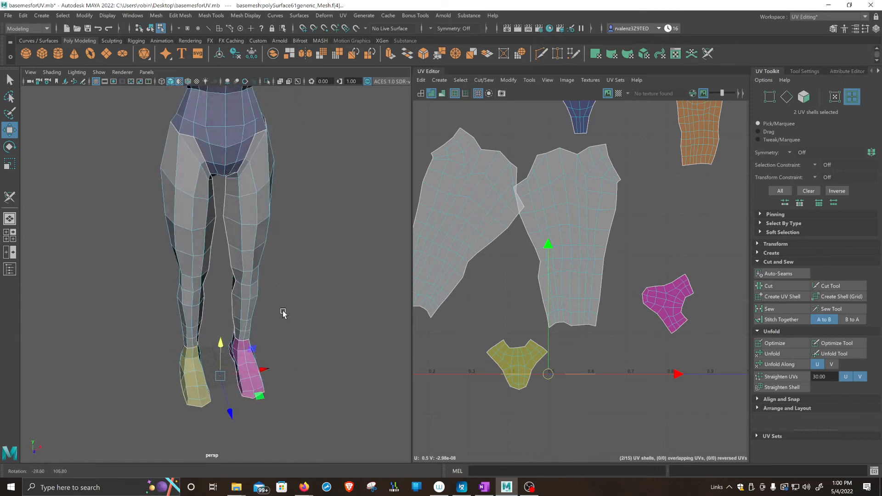
scroll(277, 315, "down", 5)
scroll(294, 322, "down", 1)
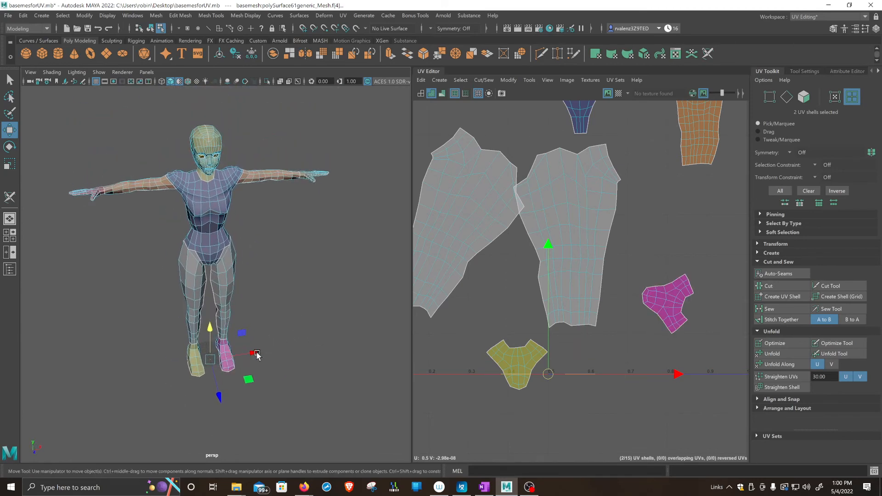
left_click(342, 15)
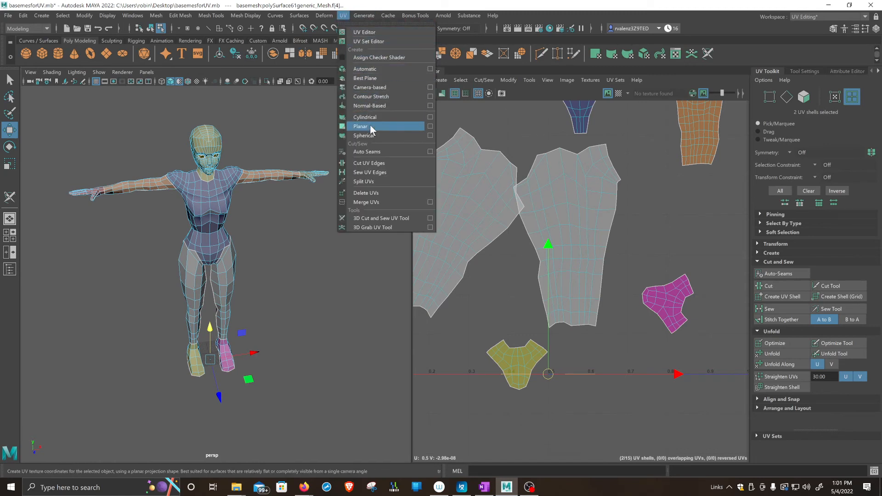
left_click(431, 127)
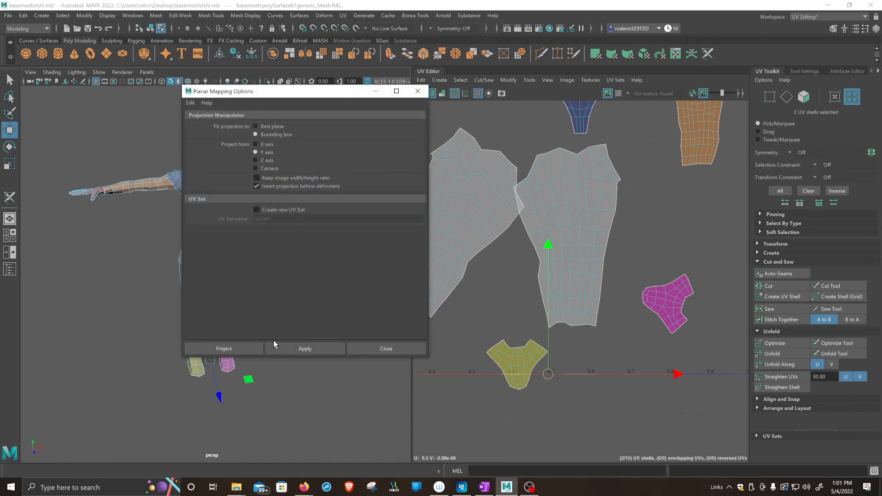
left_click(244, 350)
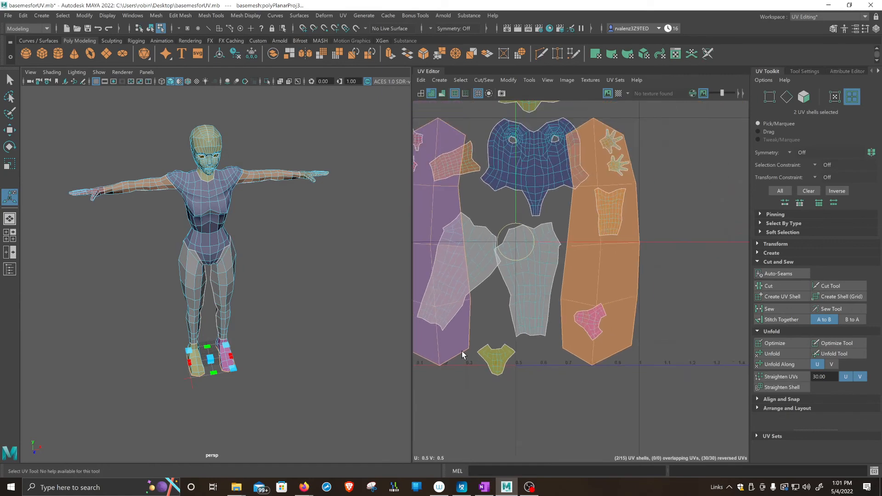
Step: Scale the two projected sole shells down together and move them below the leg shells, beside the right foot's shell
scroll(462, 350, "down", 3)
middle_click_drag(526, 338, 581, 326, "alt")
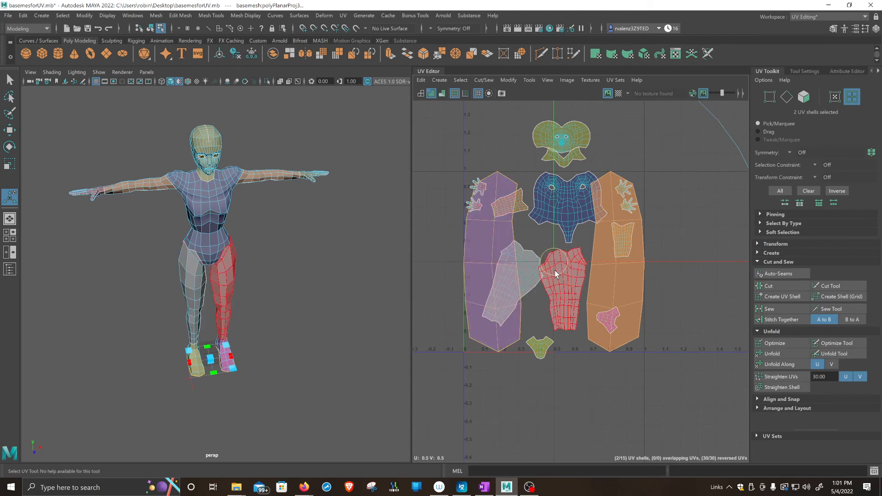
key("r")
left_click_drag(553, 260, 450, 306)
key("w")
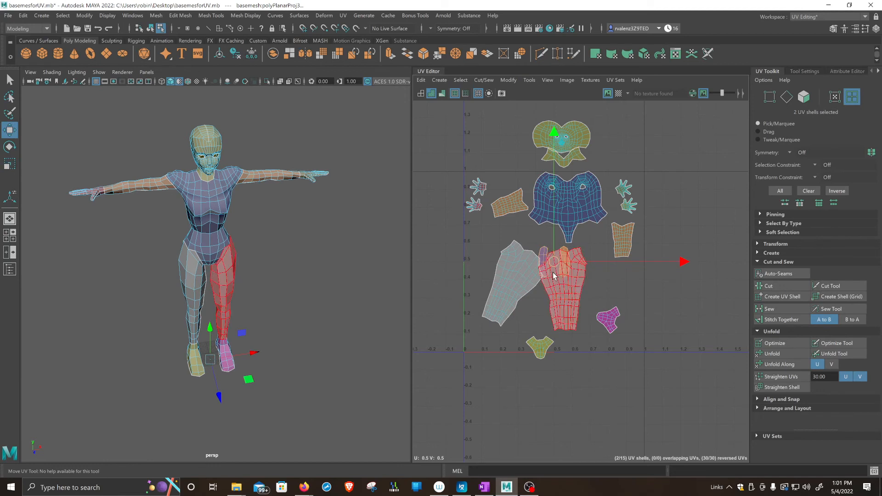
left_click_drag(555, 261, 582, 355)
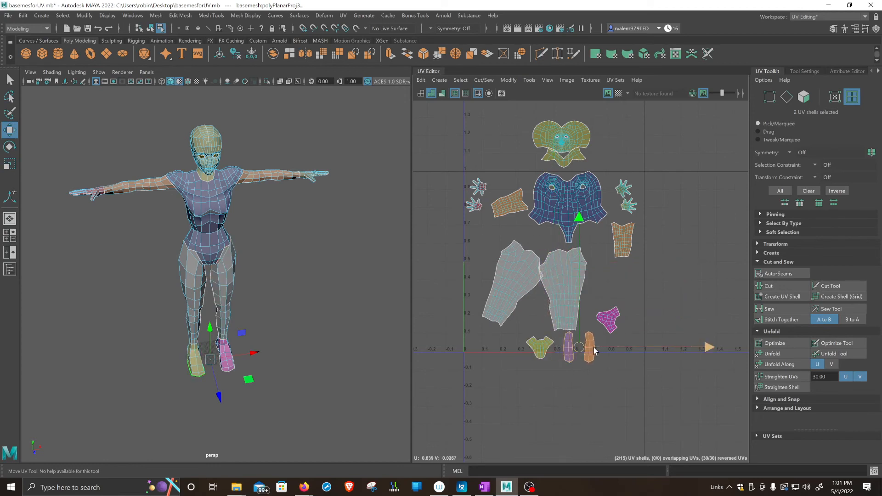
key("r")
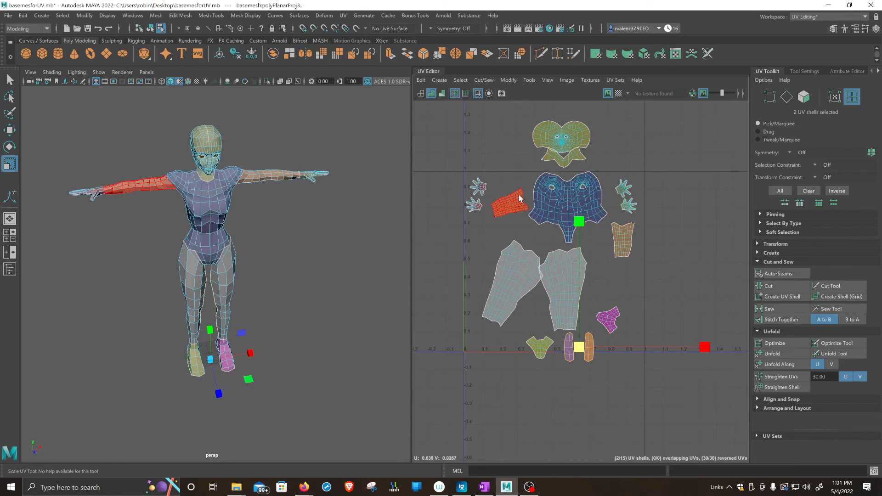
Step: Select all the UV shells and pack them into the UV tile with the Layout command
left_click_drag(444, 109, 671, 375)
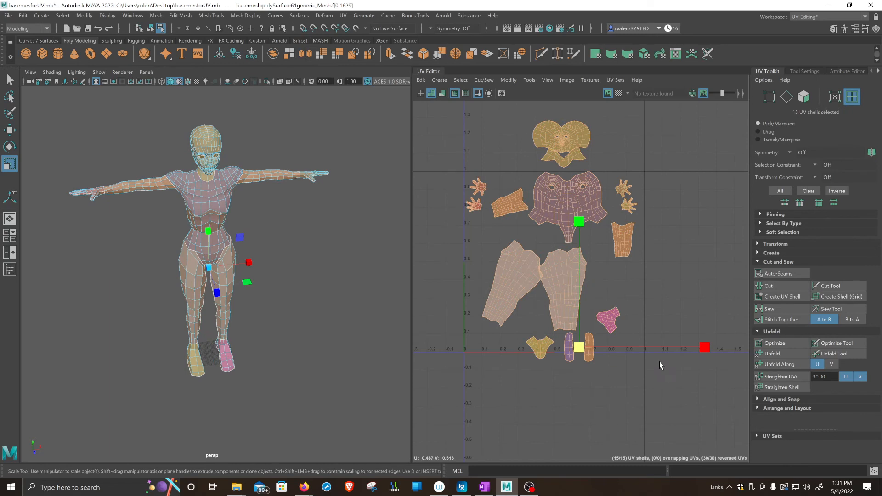
left_click(509, 80)
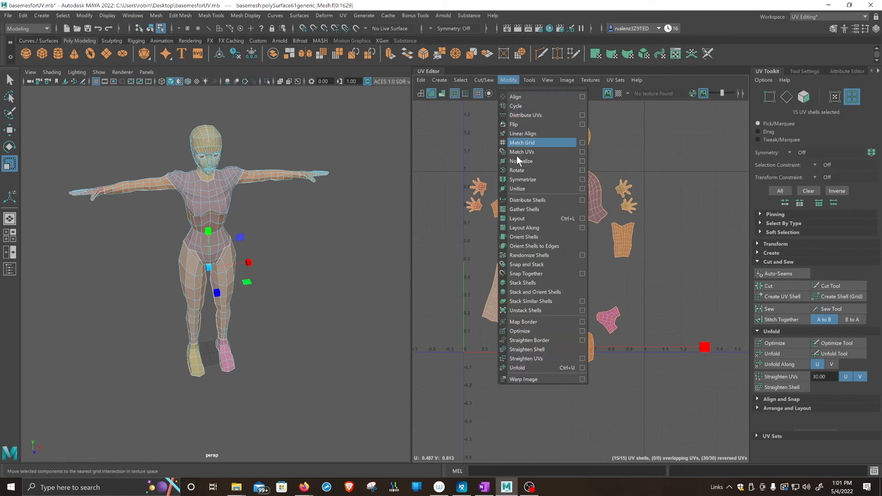
left_click(533, 219)
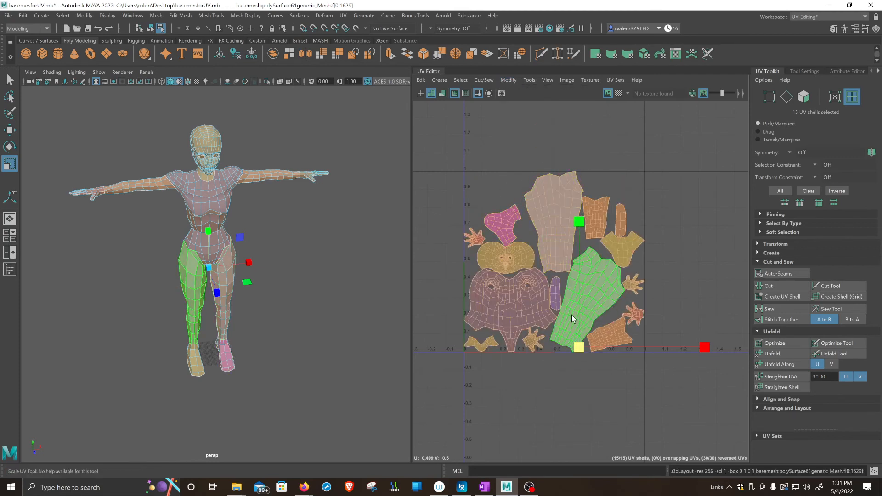
Step: Inspect the packed layout by selecting the left foot, head and hand shells to match them with the model
scroll(584, 335, "up", 1)
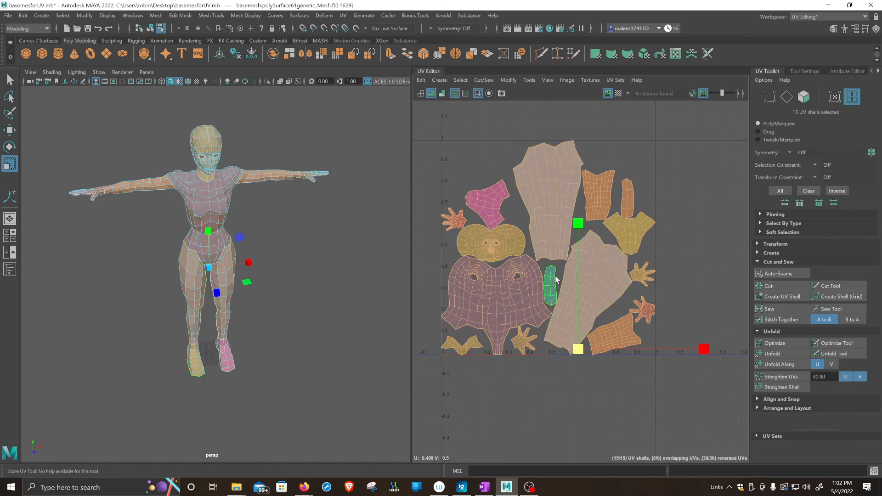
left_click(482, 200)
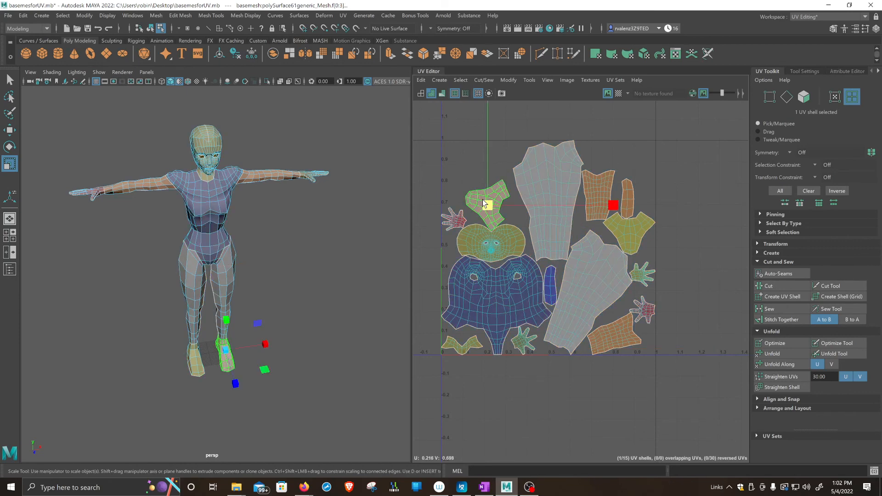
left_click(498, 256)
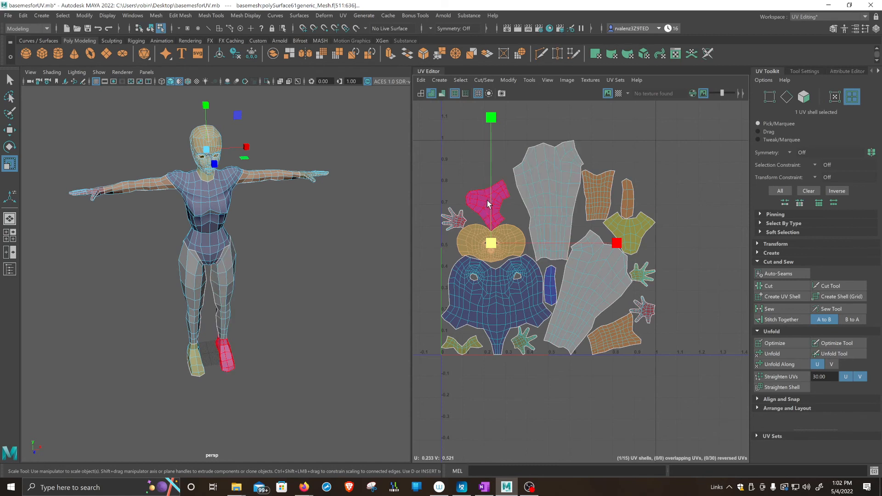
left_click(456, 223)
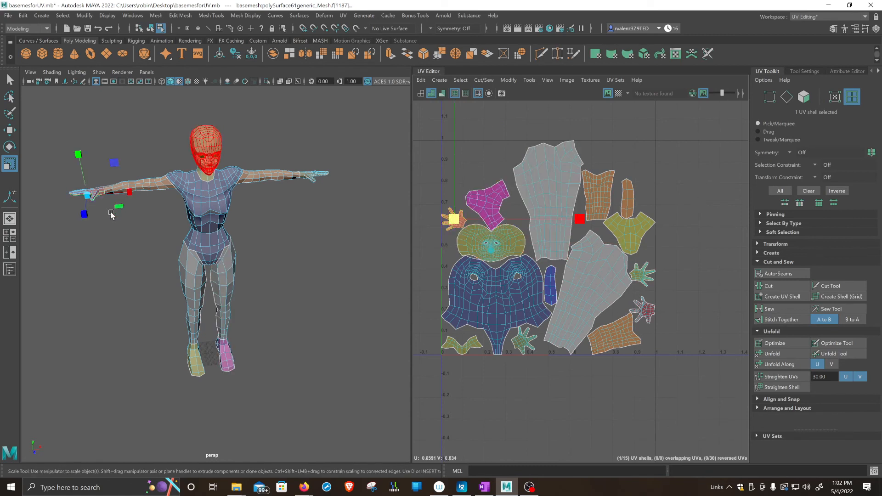
middle_click_drag(118, 212, 165, 227, "alt")
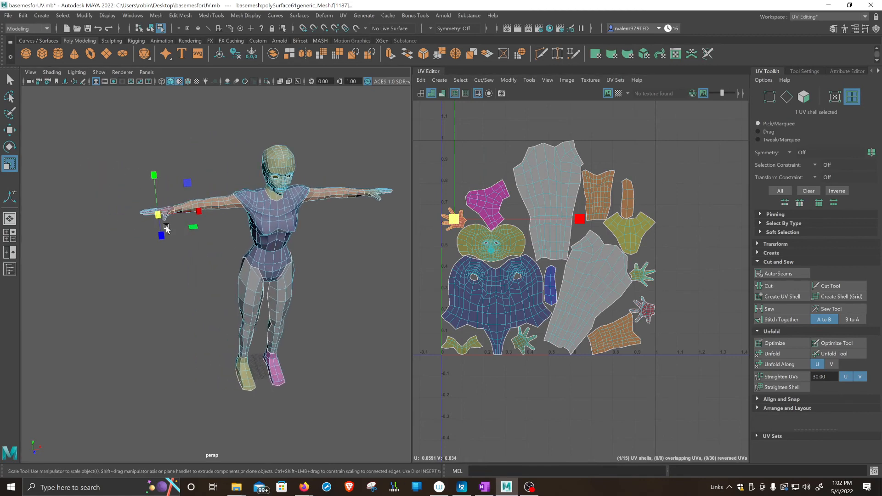
left_click(640, 278)
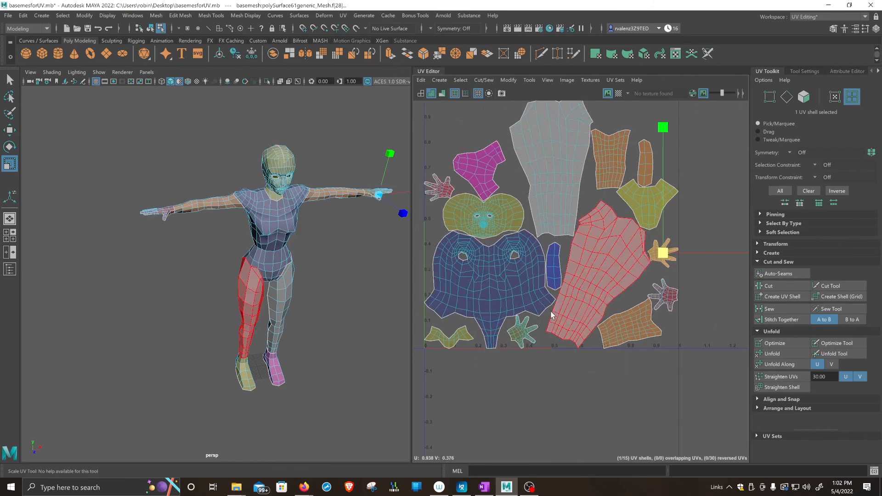
key("a")
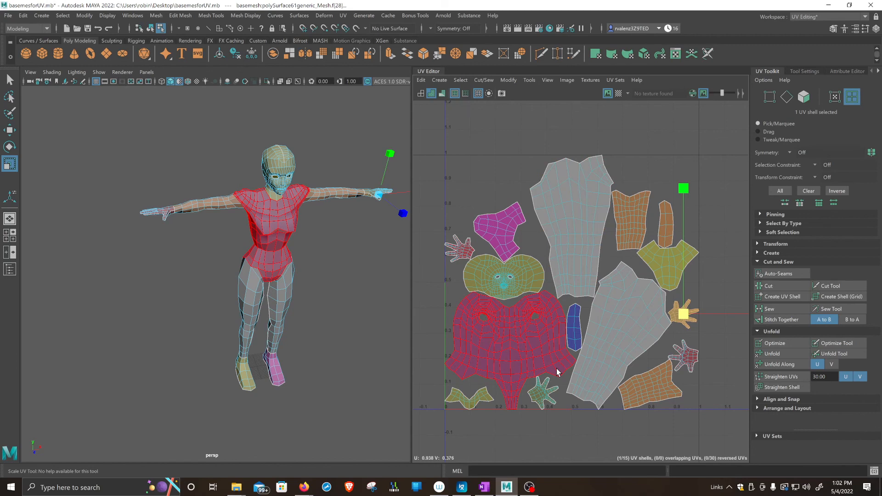
Step: Scale the left foot's UV shell down to about half its size and rotate it upright
left_click(499, 234)
key("e")
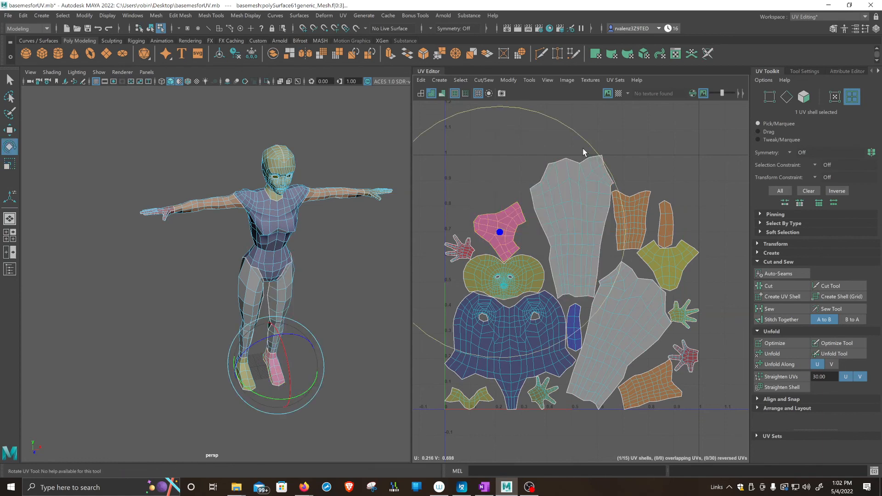
key("r")
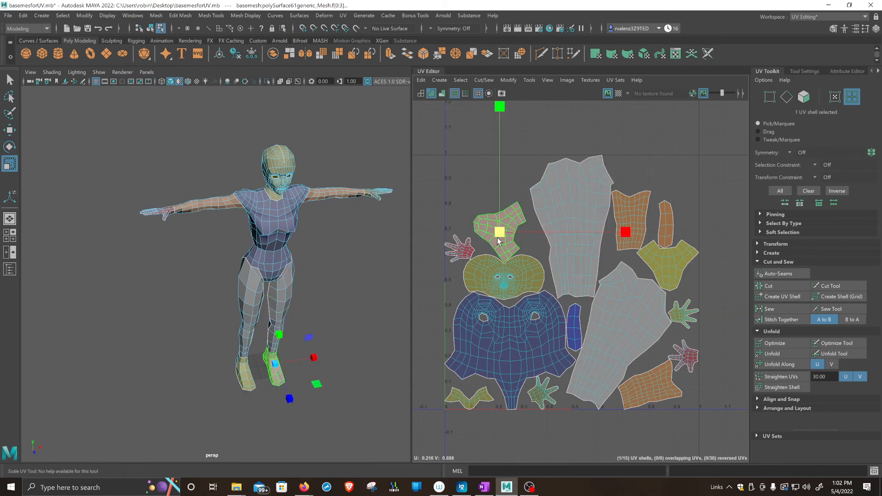
left_click_drag(495, 234, 439, 283)
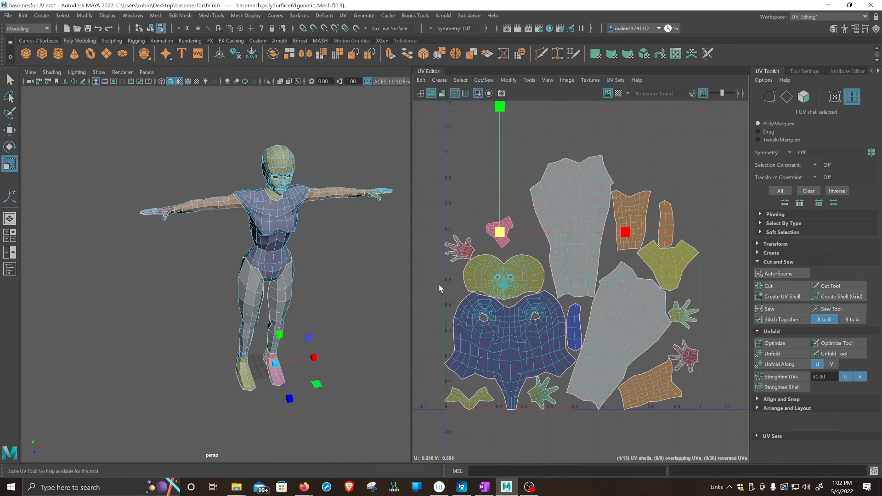
key("e")
left_click_drag(587, 142, 391, 180)
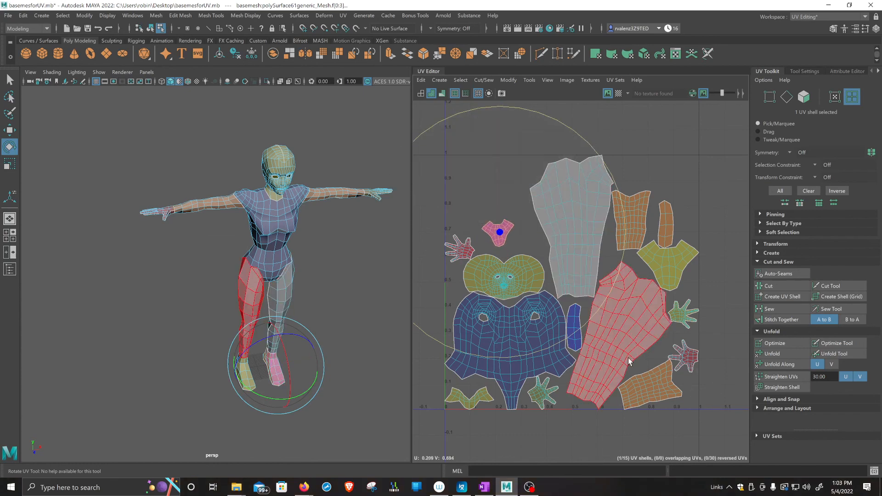
Step: Scale the right foot's UV shell down to match the left foot's shell and place it beside that shell
left_click(664, 264)
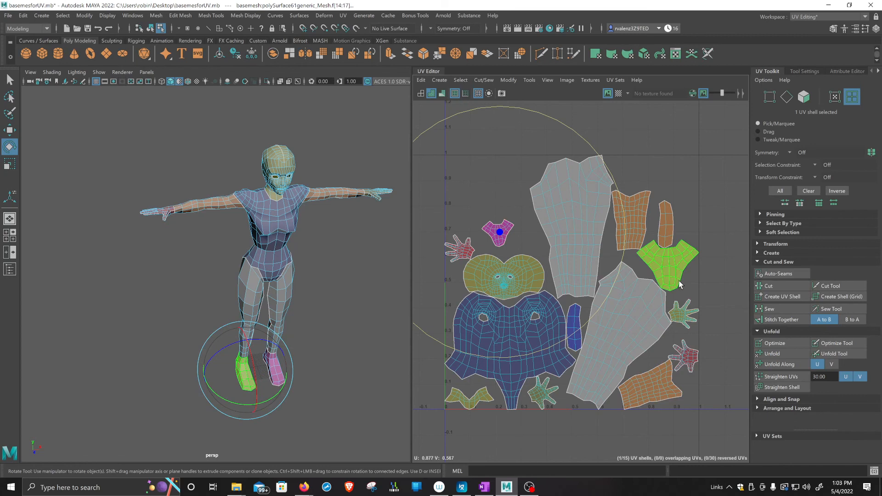
key("r")
left_click_drag(668, 265, 621, 297)
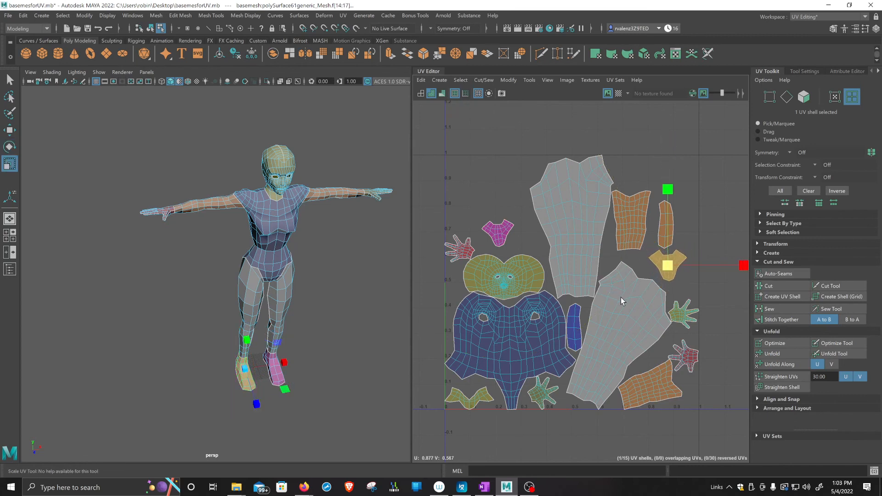
key("w")
left_click_drag(667, 265, 533, 231)
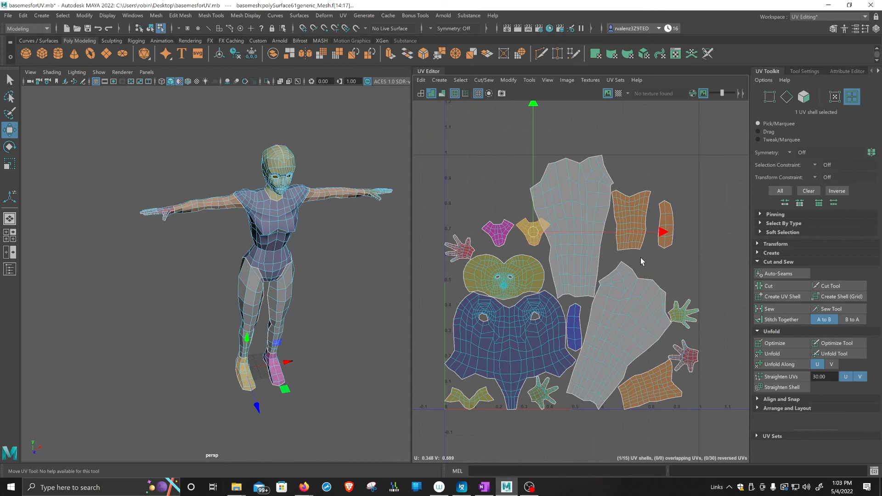
Step: Switch the UV display to wireframe and then to shaded mode to check the orientation of the shells
scroll(335, 281, "up", 3)
scroll(335, 281, "up", 1)
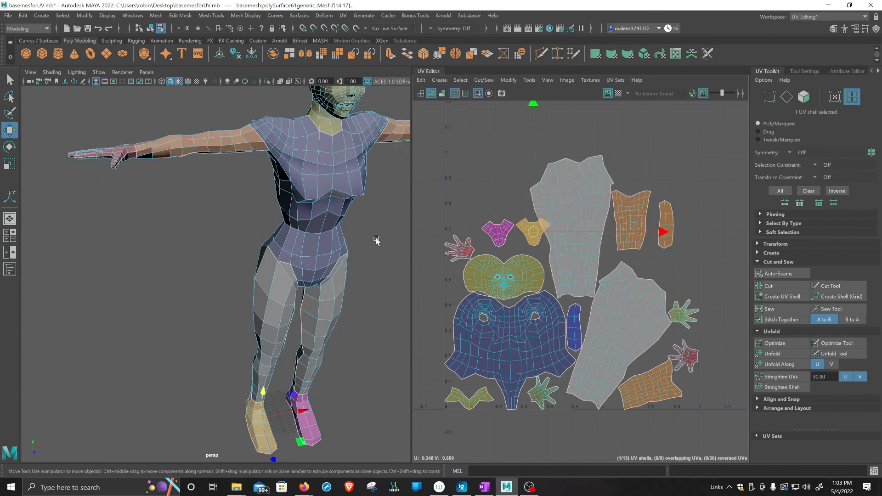
middle_click_drag(376, 239, 310, 264, "alt")
scroll(324, 304, "down", 5)
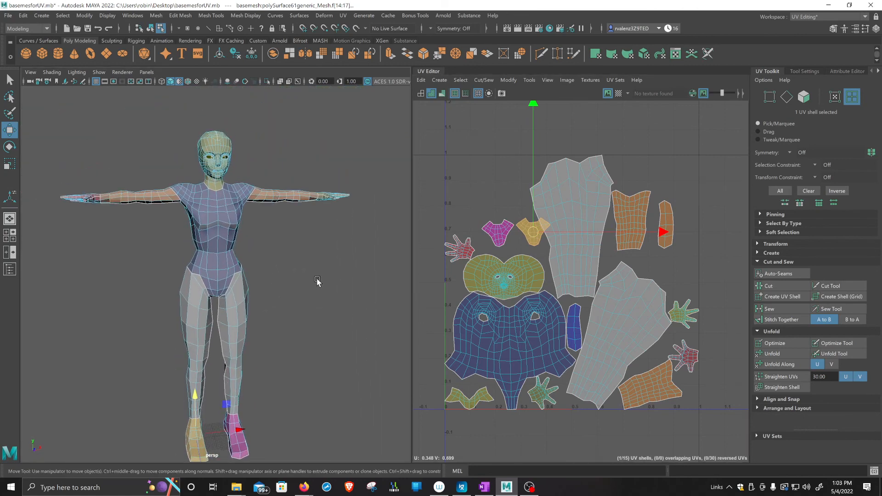
left_click(234, 260)
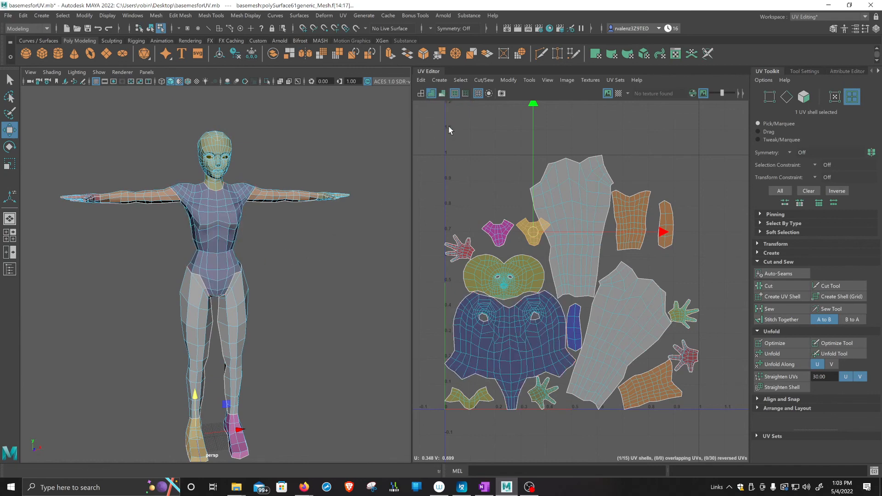
scroll(439, 152, "up", 2)
middle_click_drag(255, 233, 261, 282, "alt")
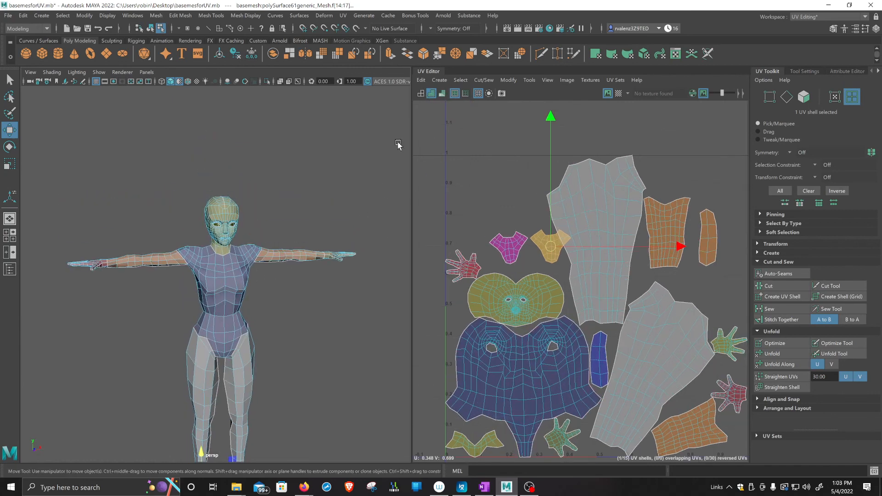
left_click(419, 93)
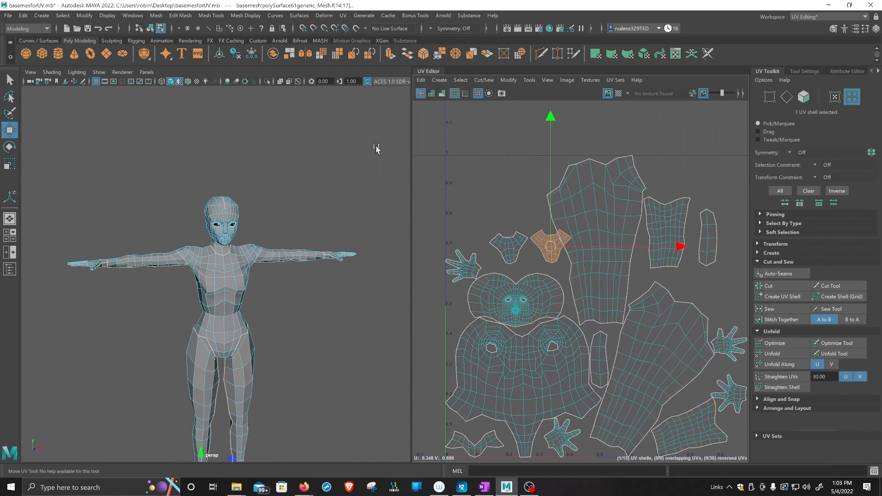
left_click(431, 94)
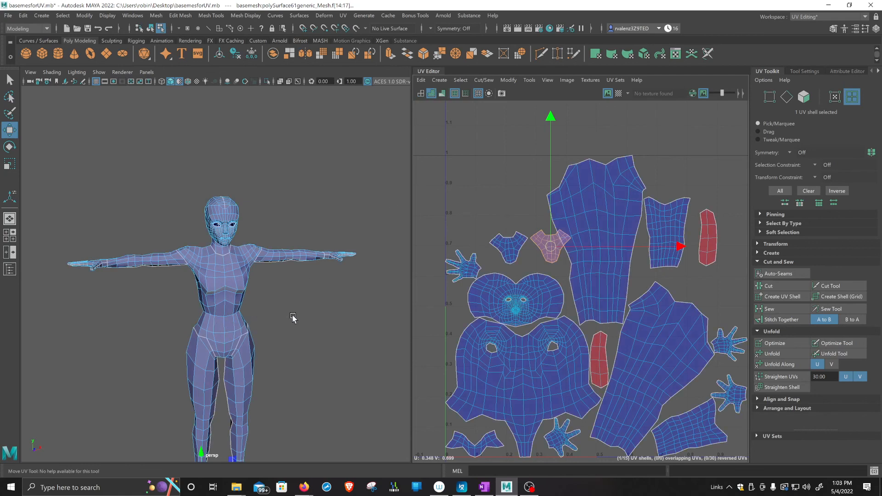
Step: Turn on the UV distortion shading and examine the stretching on the model's head, shoulders, arms and torso
middle_click_drag(278, 360, 269, 291, "alt")
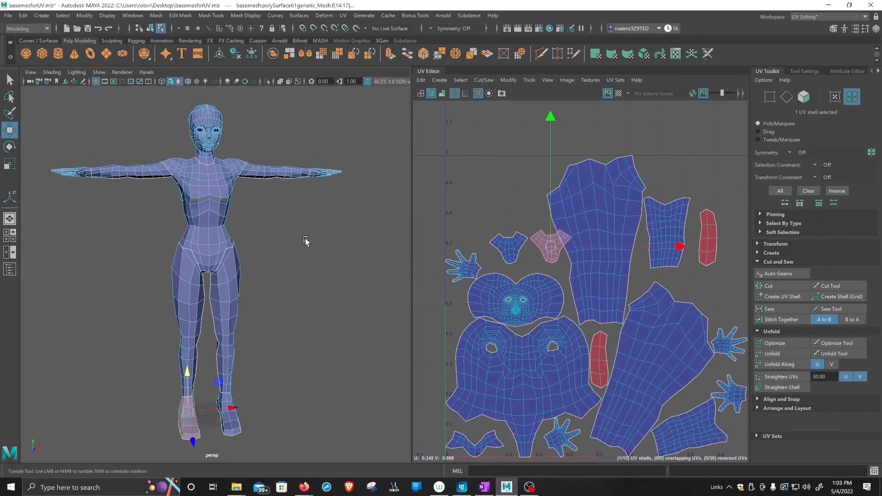
left_click_drag(305, 239, 302, 244, "alt")
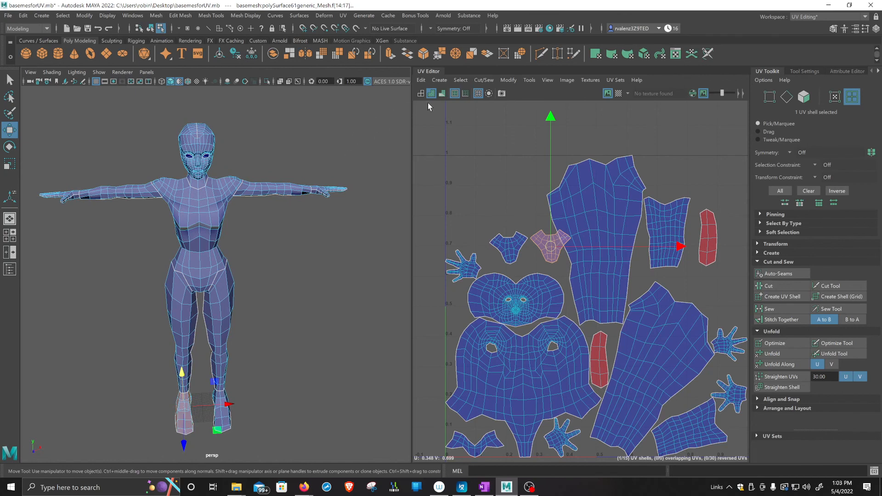
left_click(440, 93)
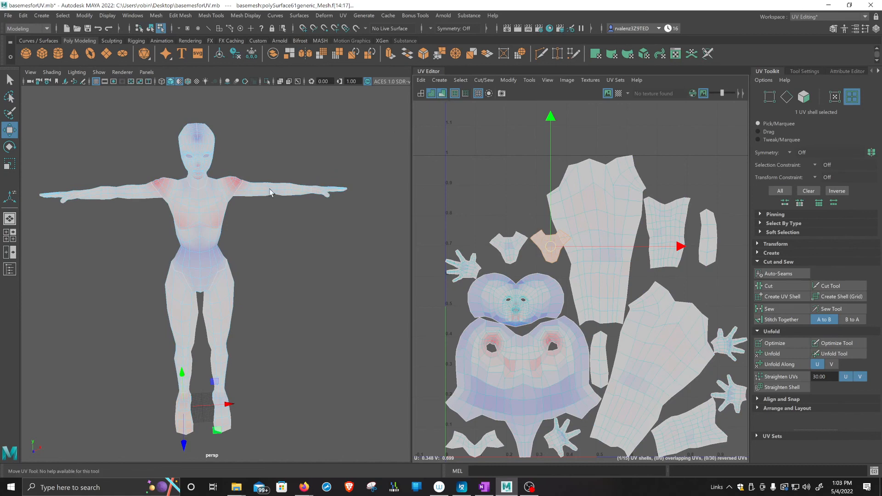
scroll(271, 192, "up", 3)
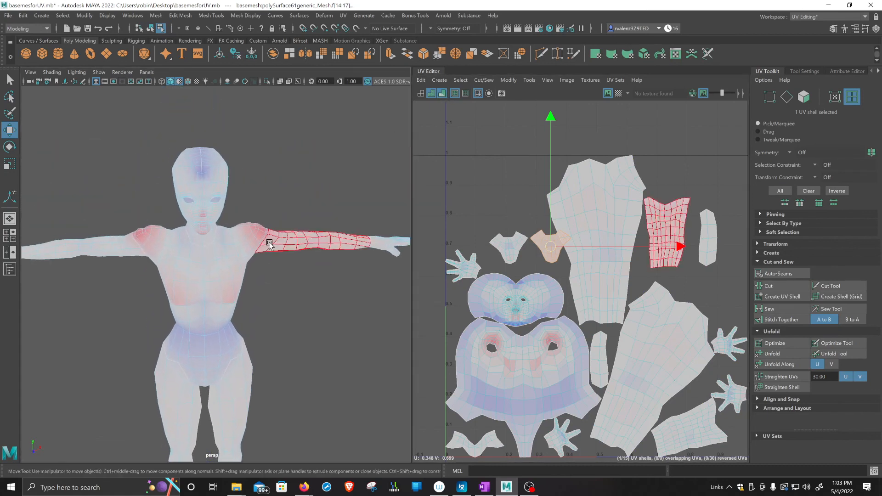
scroll(265, 236, "up", 3)
middle_click_drag(285, 344, 282, 354, "alt")
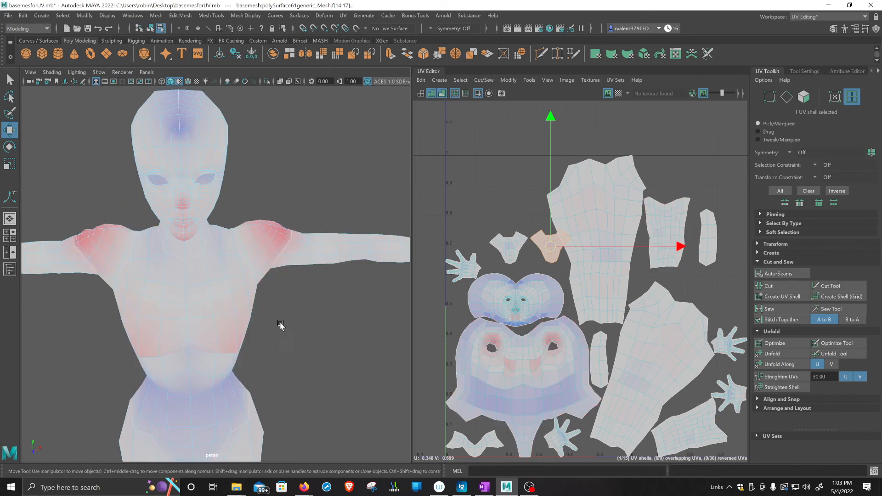
middle_click_drag(284, 355, 299, 315, "alt")
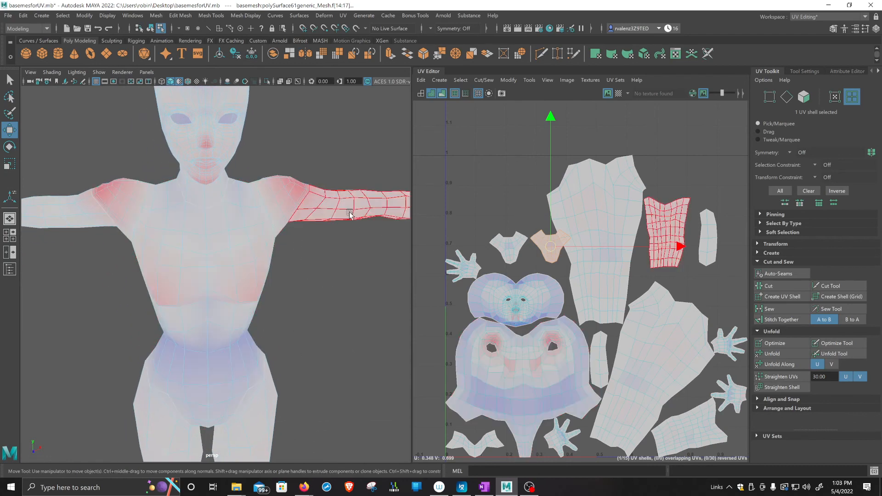
Step: Switch the UV display from distortion shading to the checker map with shaded shells, and hide the texture borders
left_click(618, 94)
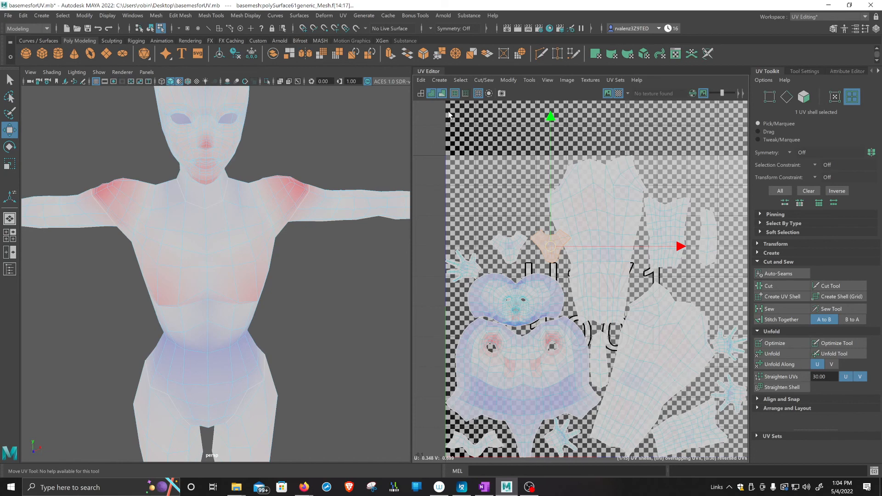
left_click(442, 94)
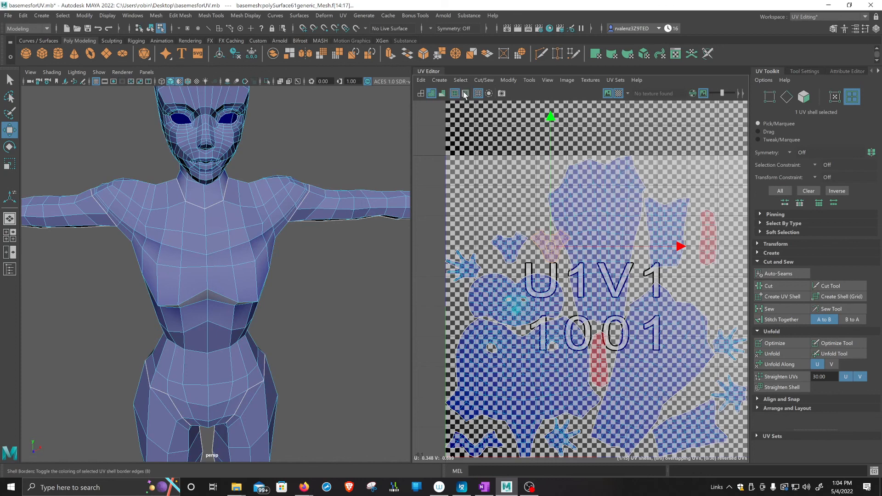
left_click(422, 95)
left_click(432, 94)
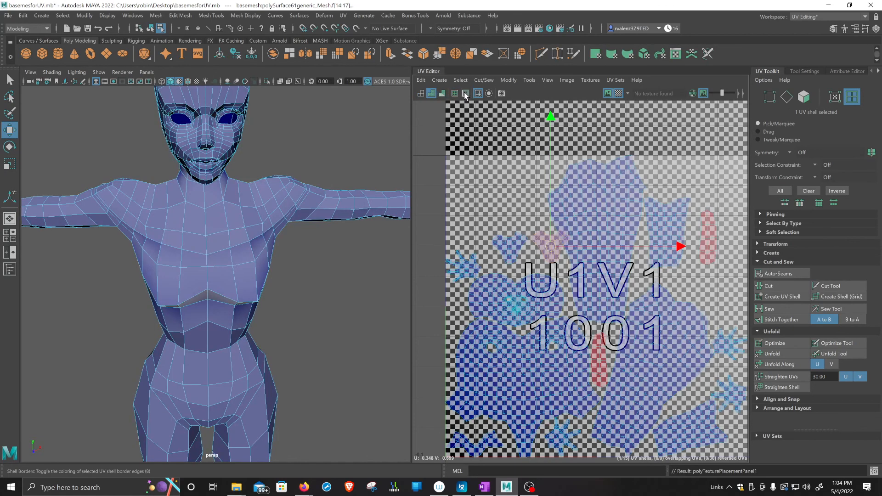